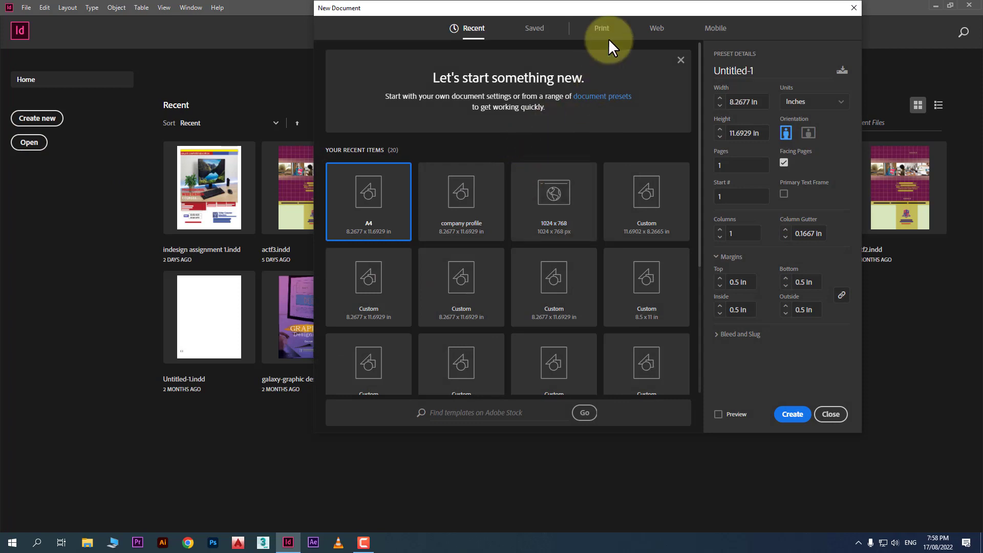
# Create a new print document from the A4 preset.
pyautogui.click(603, 32)
pyautogui.click(594, 197)
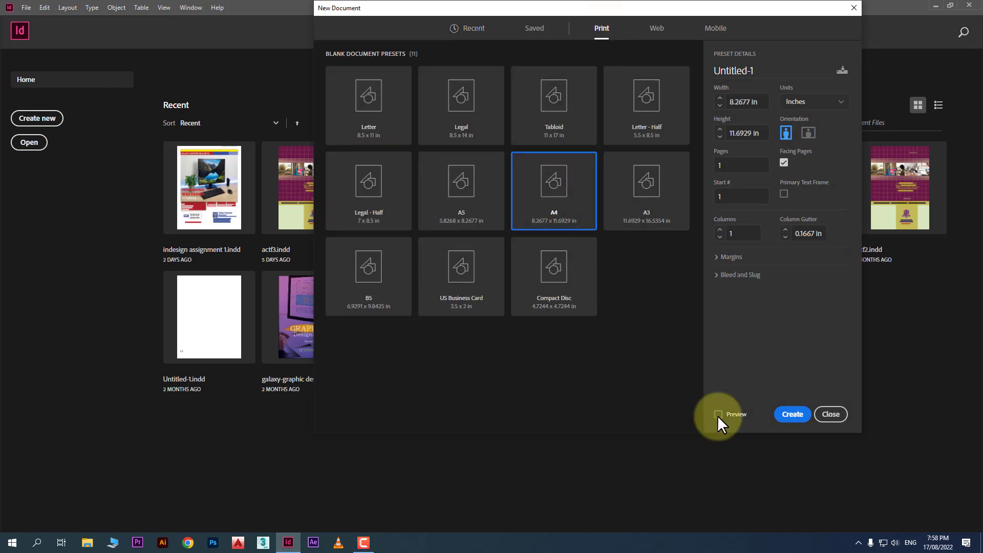
pyautogui.click(829, 415)
pyautogui.click(558, 342)
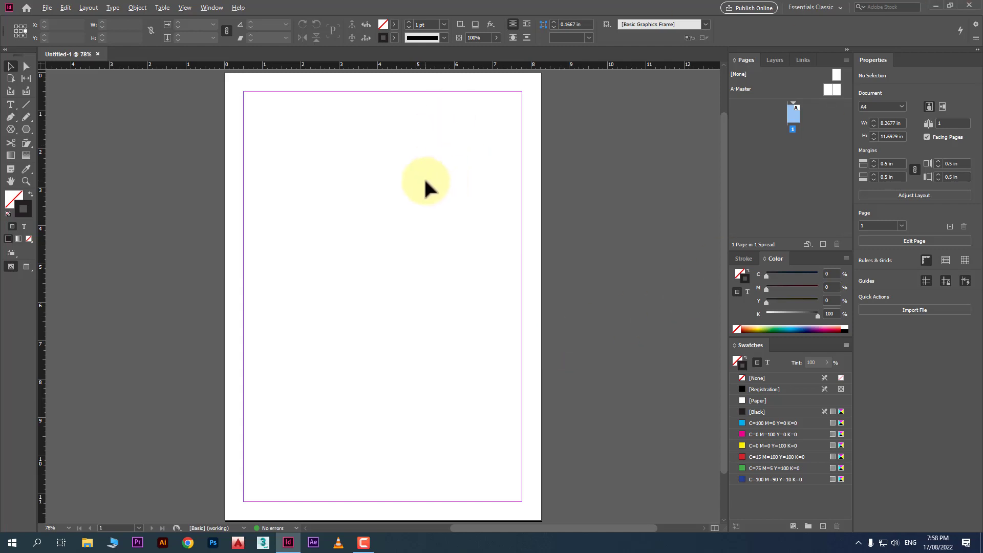
# Draw a text frame about 6.67 by 5.68 in inside the page's upper margins and fill it with placeholder text.
pyautogui.scroll(2, 423, 184)
pyautogui.scroll(3, 364, 174)
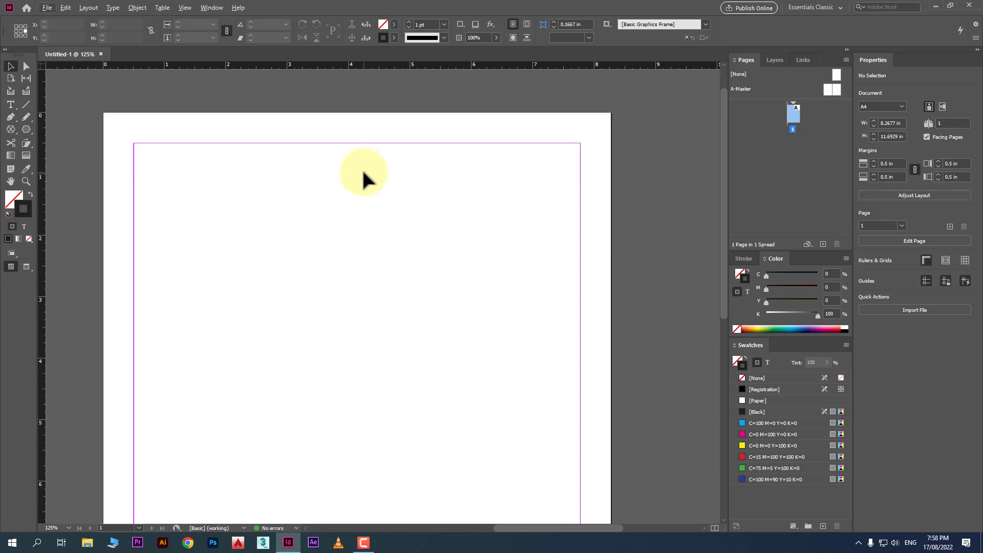
pyautogui.scroll(-1, 363, 171)
pyautogui.click(10, 107)
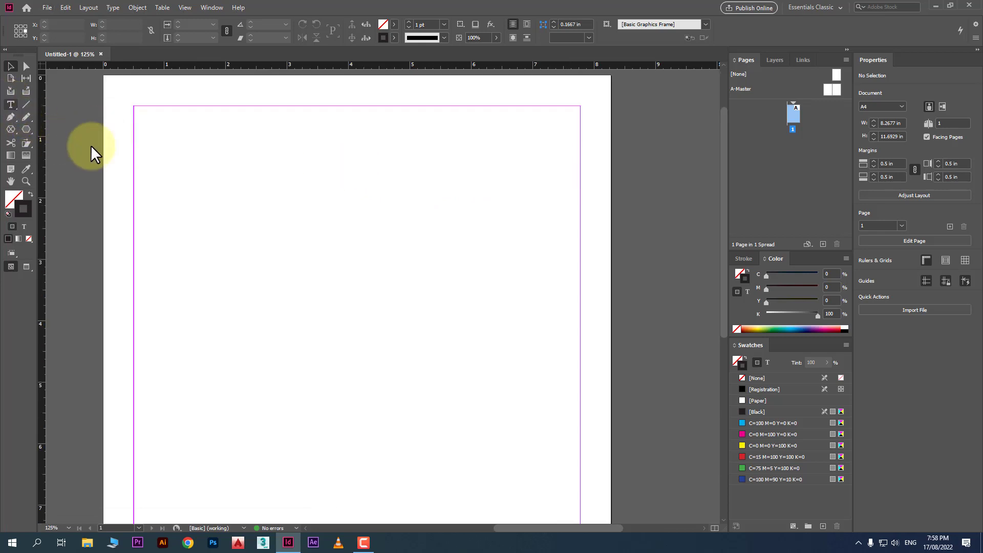
pyautogui.moveTo(144, 113); pyautogui.dragTo(554, 463)
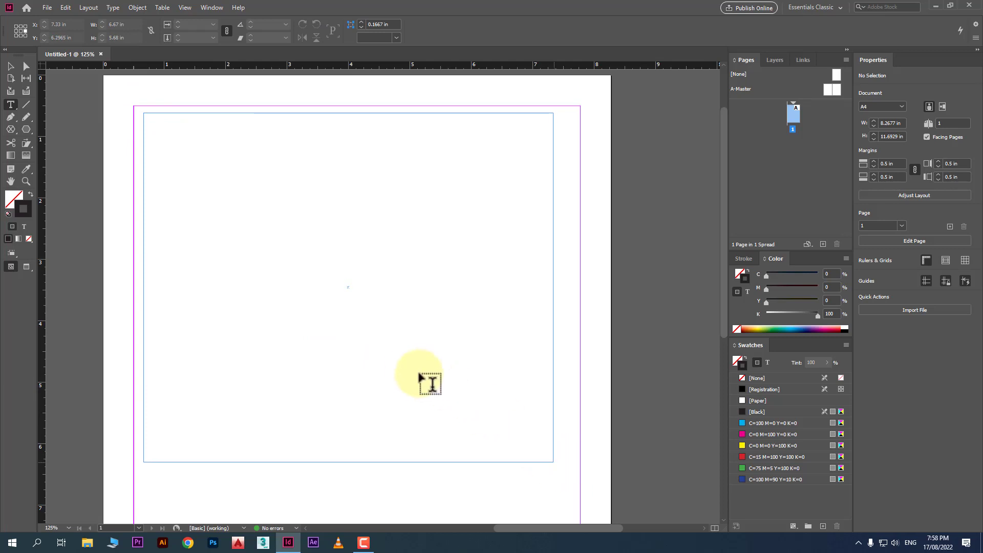
pyautogui.rightClick(353, 251)
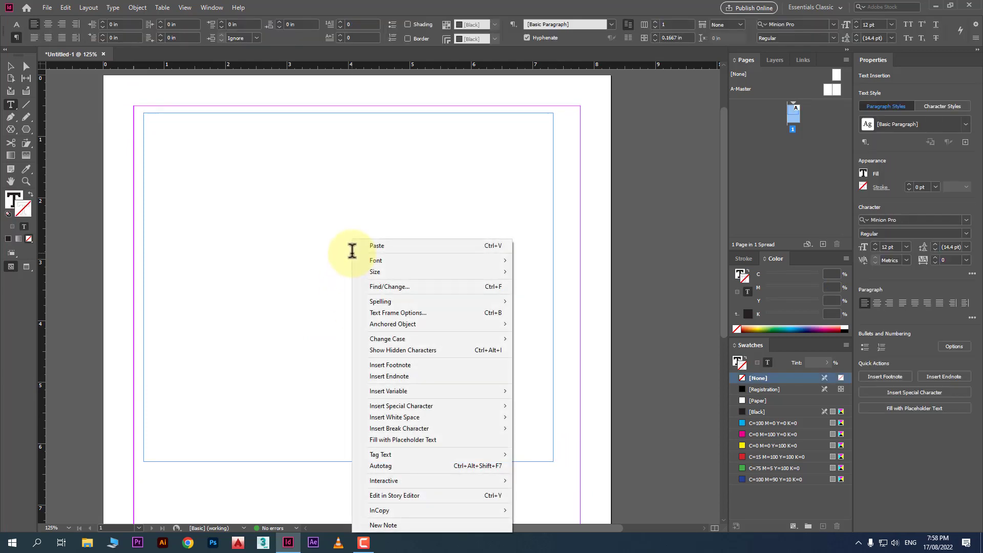
pyautogui.click(445, 440)
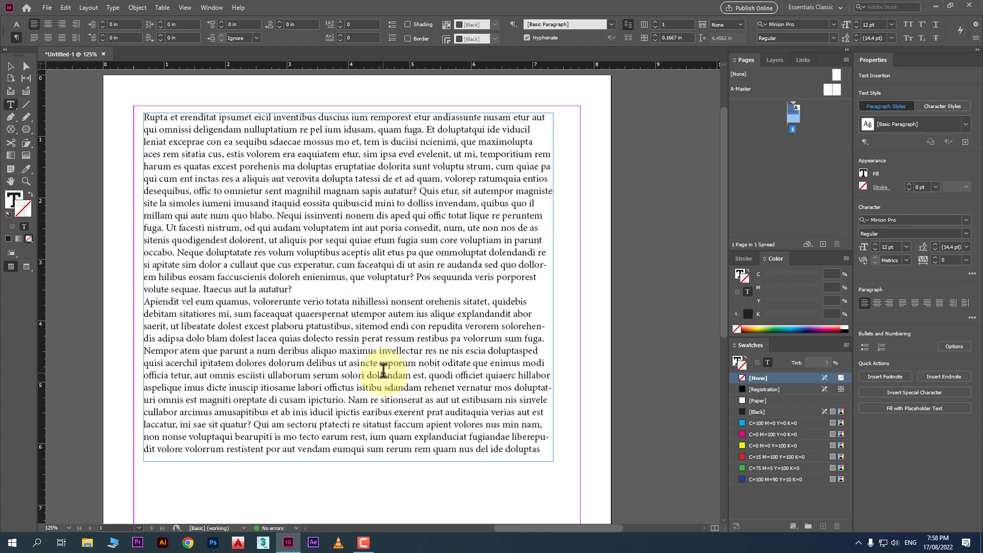
# Open Text Frame Options for the placeholder text frame and set its fixed number of columns to 2.
pyautogui.click(113, 8)
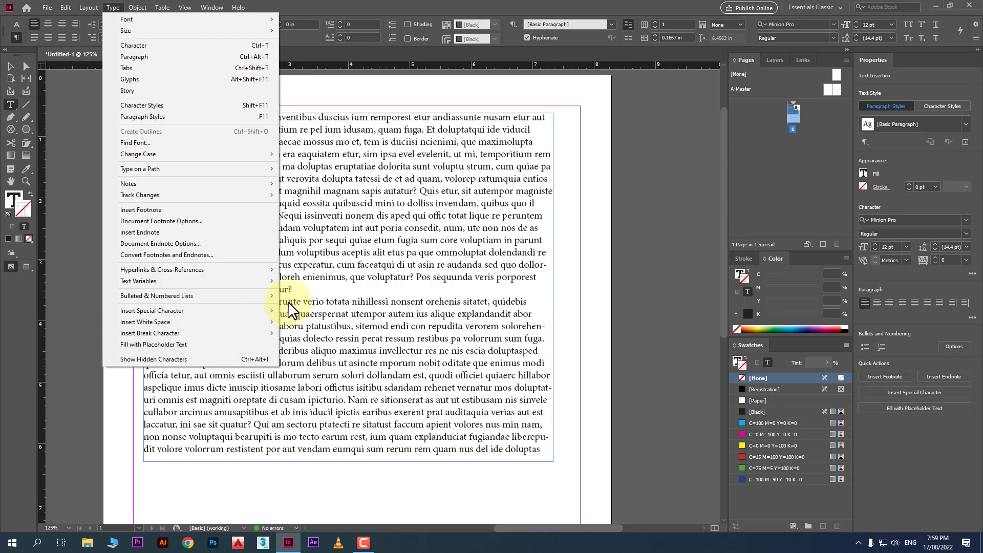
pyautogui.click(416, 363)
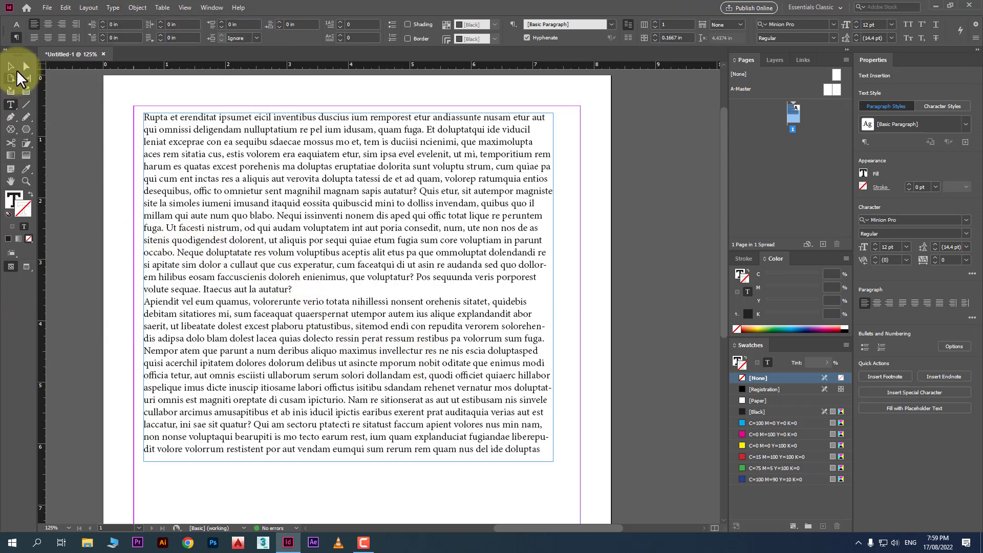
pyautogui.click(11, 67)
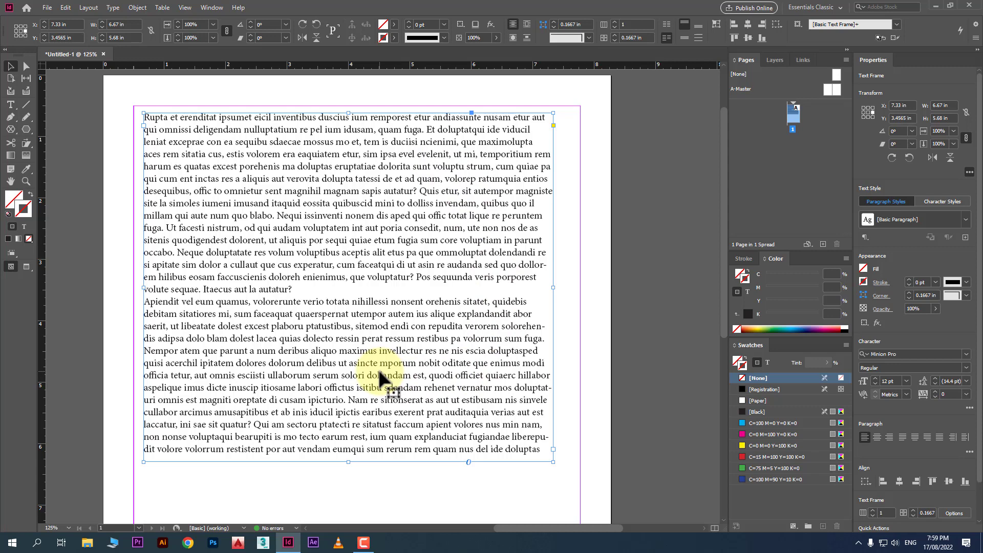
pyautogui.rightClick(329, 203)
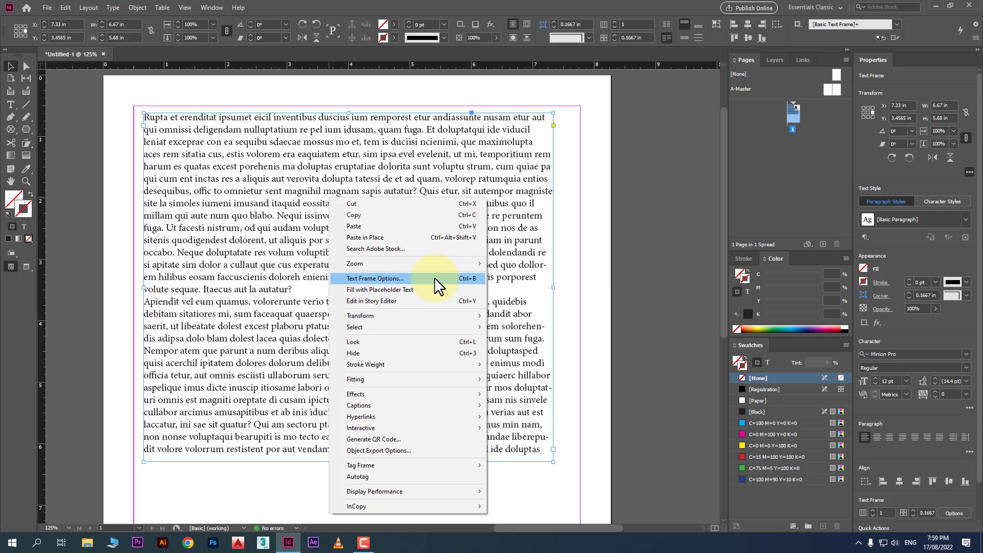
pyautogui.click(137, 8)
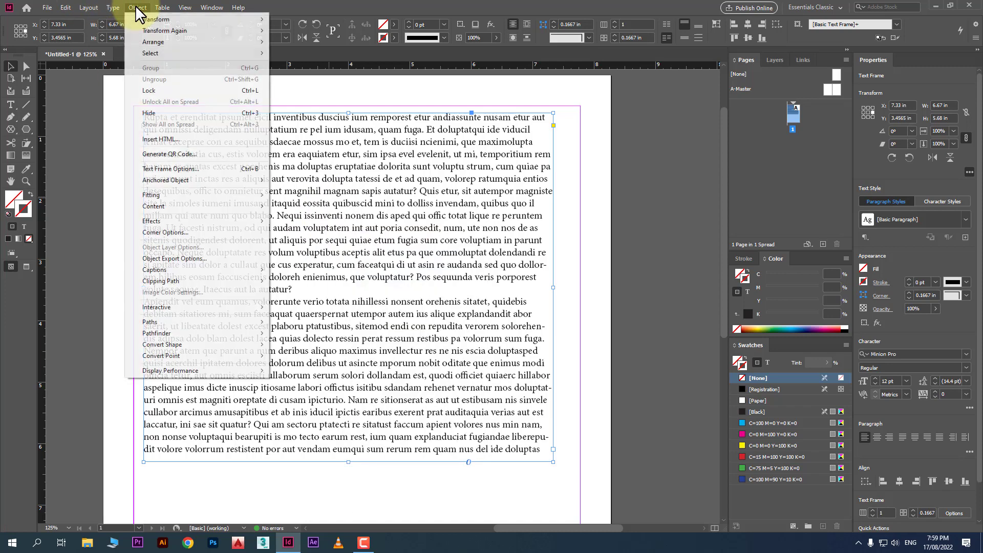
pyautogui.click(224, 177)
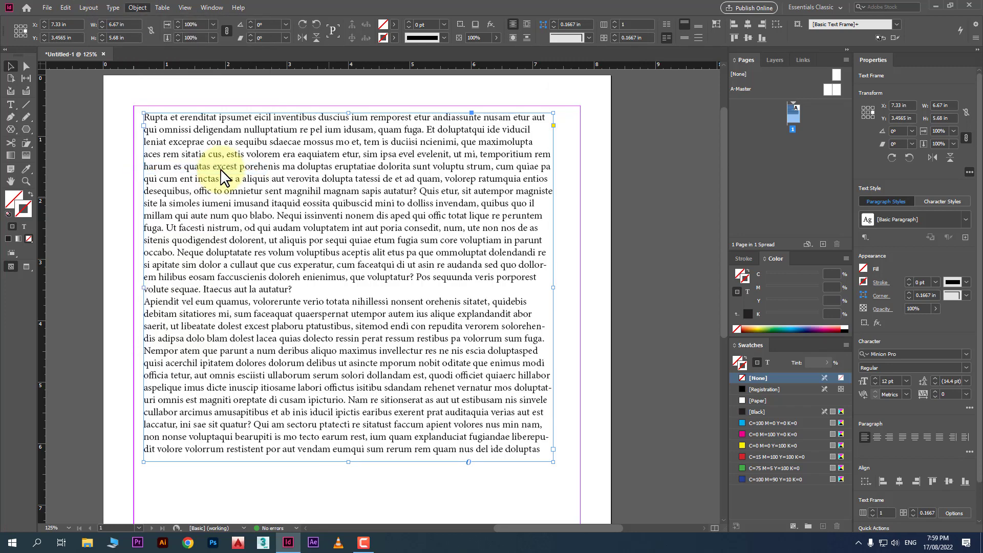
pyautogui.moveTo(609, 17); pyautogui.dragTo(418, 97)
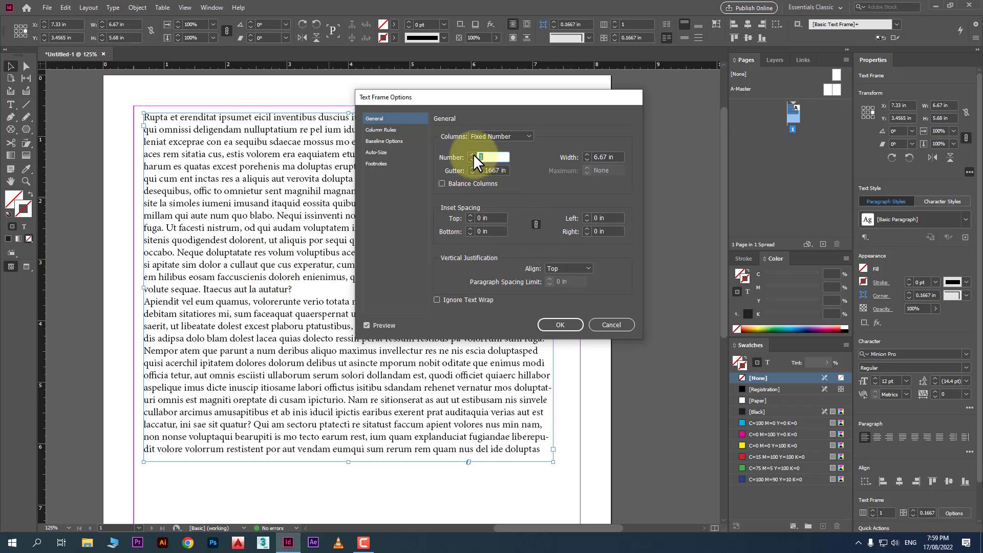
pyautogui.write('2')
pyautogui.moveTo(447, 102); pyautogui.dragTo(726, 94)
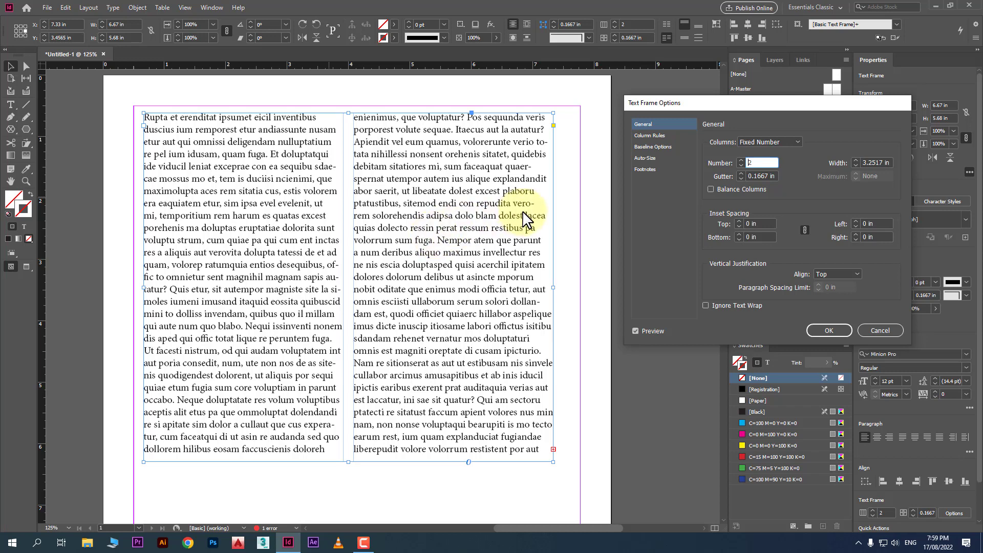
pyautogui.moveTo(766, 112); pyautogui.dragTo(678, 84)
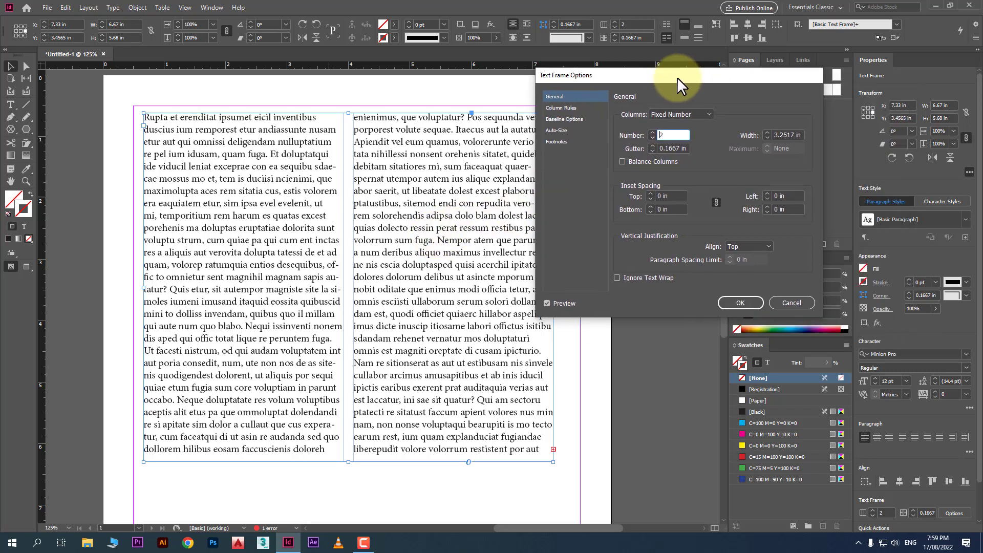
# Try four columns in the text frame and settle on a column count of 3.
pyautogui.click(653, 133)
pyautogui.click(653, 133)
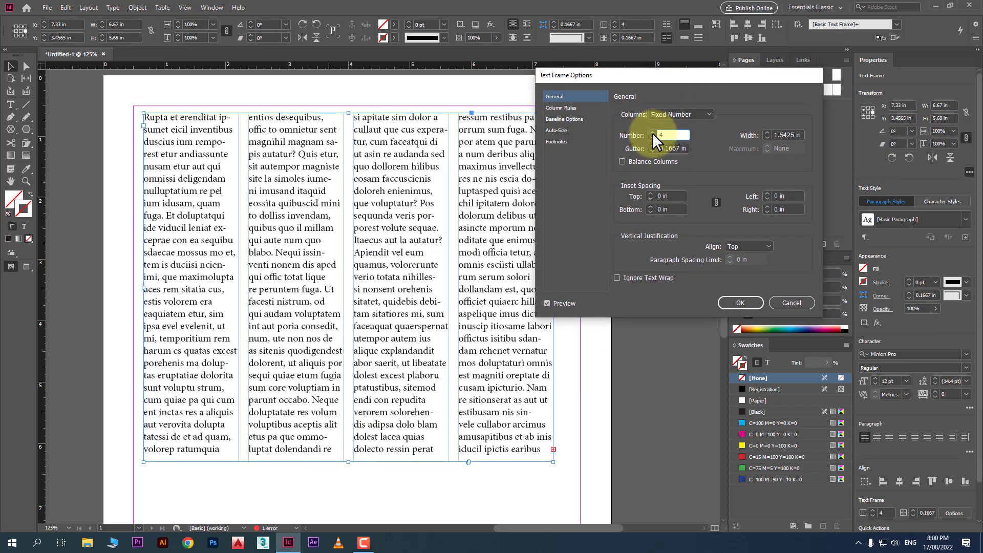
pyautogui.click(656, 138)
pyautogui.click(656, 137)
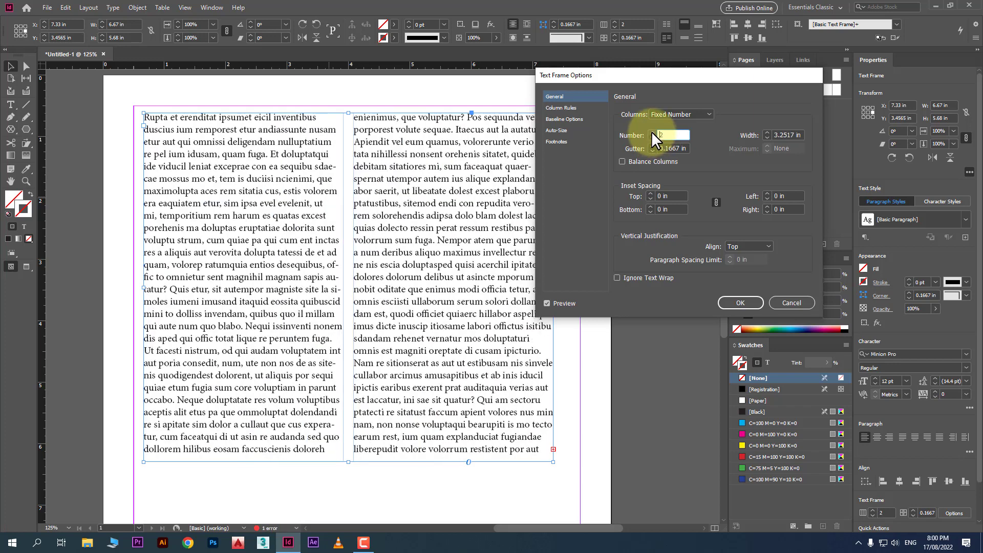
pyautogui.click(652, 131)
# Switch the frame's columns to Fixed Width and set the column width to 2 in.
pyautogui.click(681, 115)
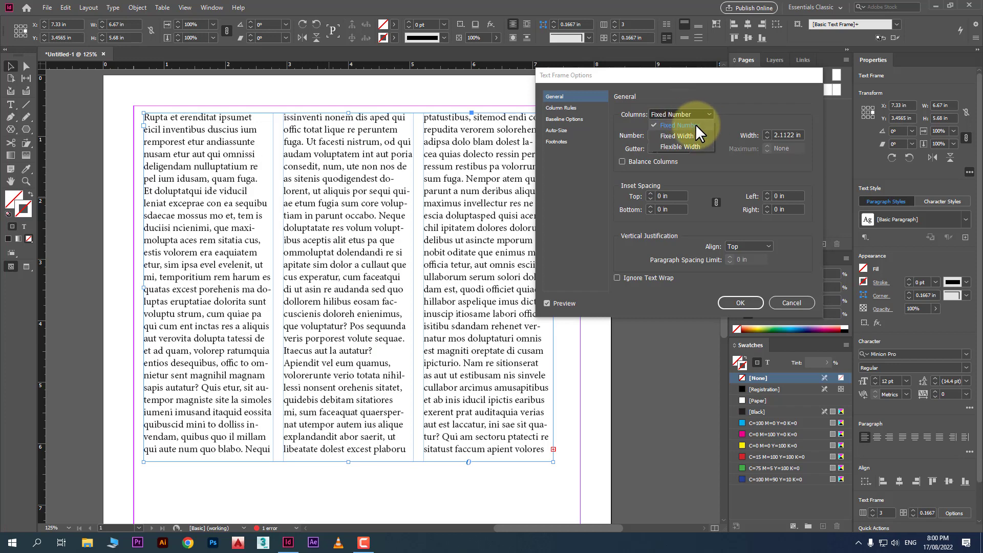
pyautogui.click(694, 135)
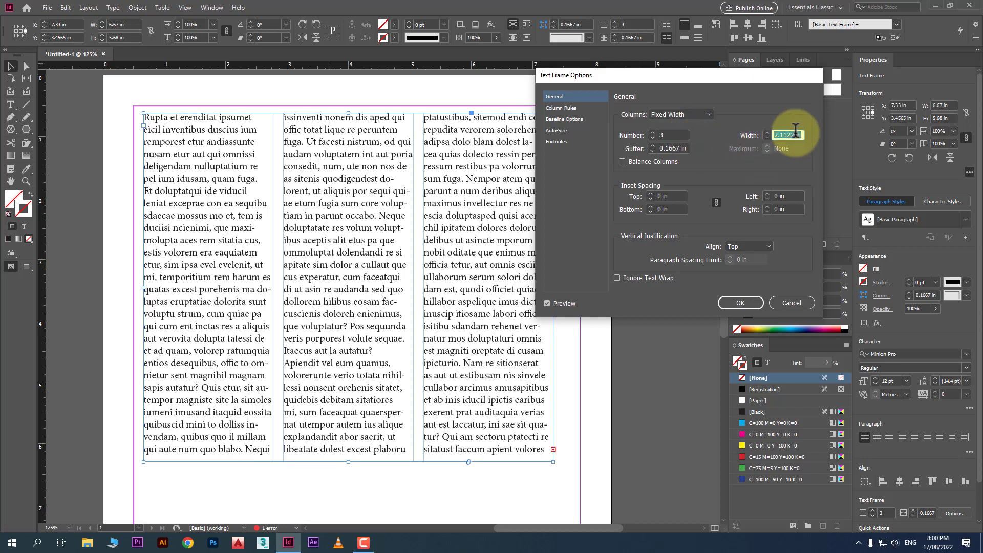
pyautogui.write('2')
# Set the gutter between the frame's columns to 0.2 in.
pyautogui.doubleClick(667, 135)
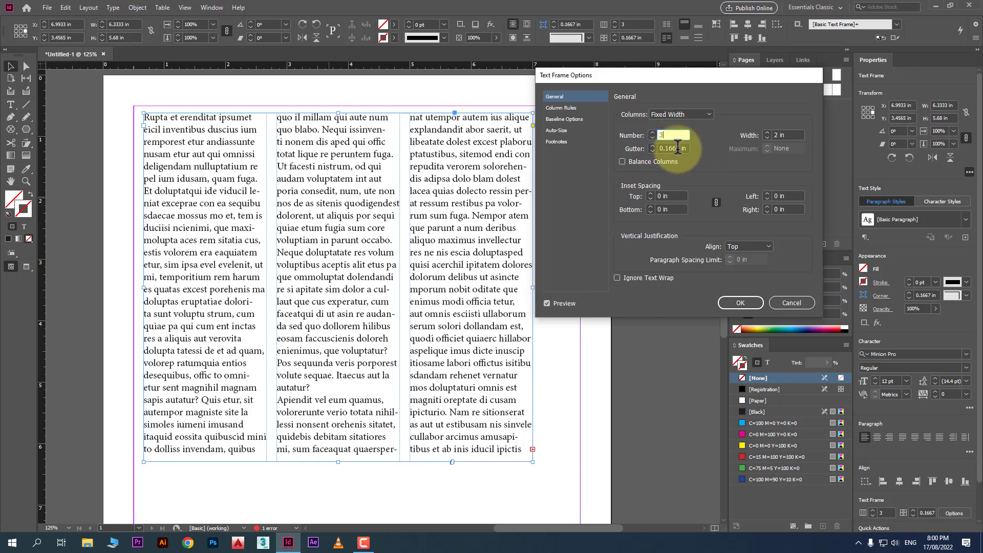
pyautogui.press('Tab')
pyautogui.write('.2')
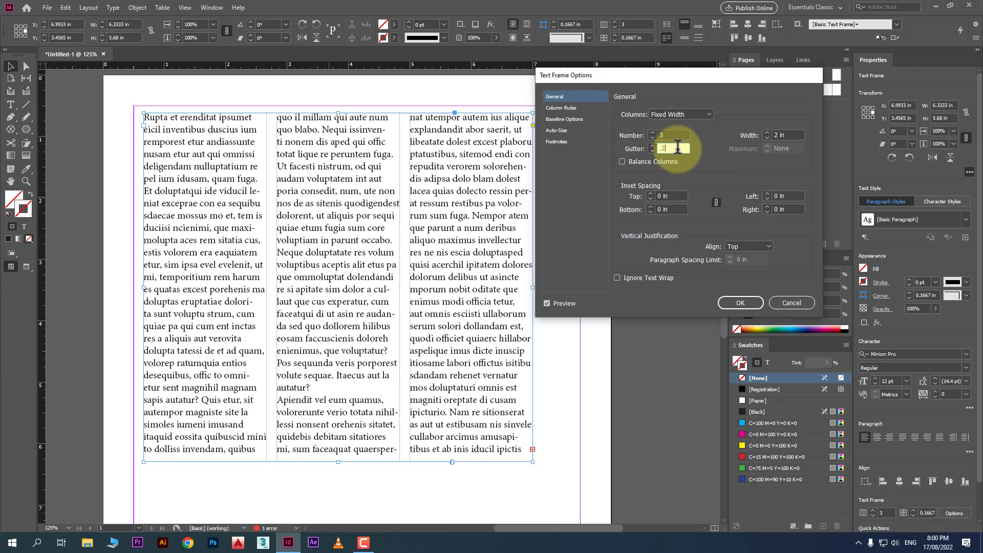
pyautogui.click(675, 136)
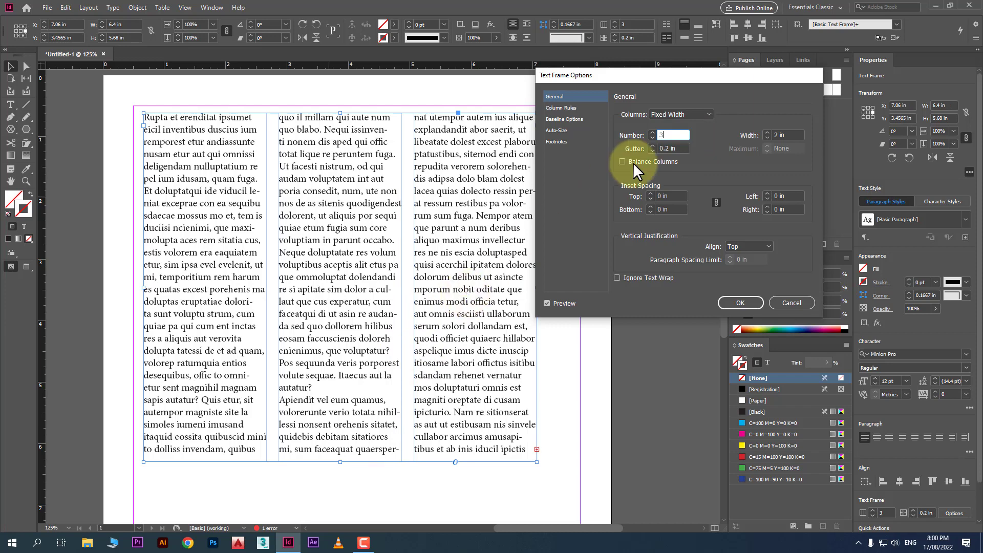
# Widen the column gutter in increments up to 0.5625 in.
pyautogui.click(652, 146)
pyautogui.click(652, 145)
pyautogui.click(652, 145)
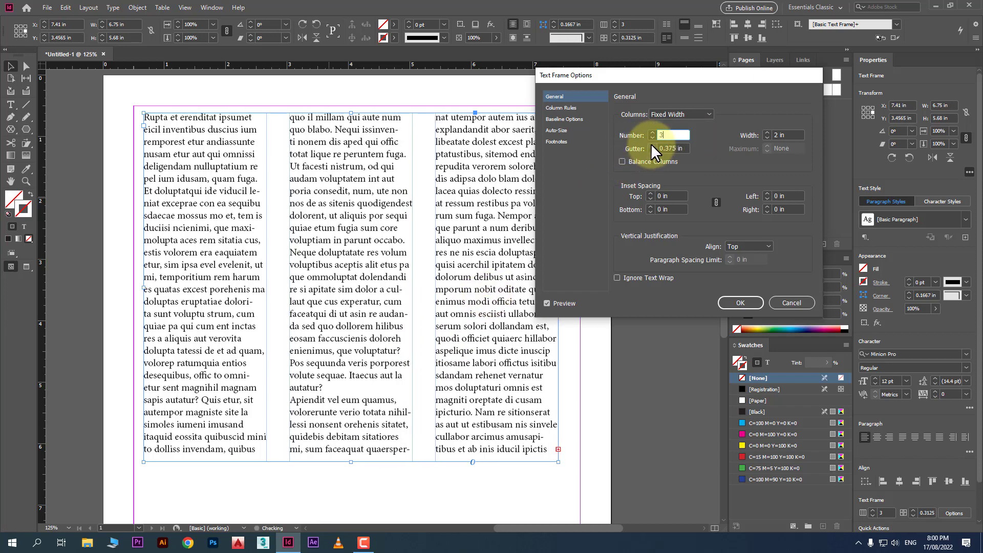
pyautogui.click(652, 146)
pyautogui.click(651, 145)
pyautogui.click(652, 146)
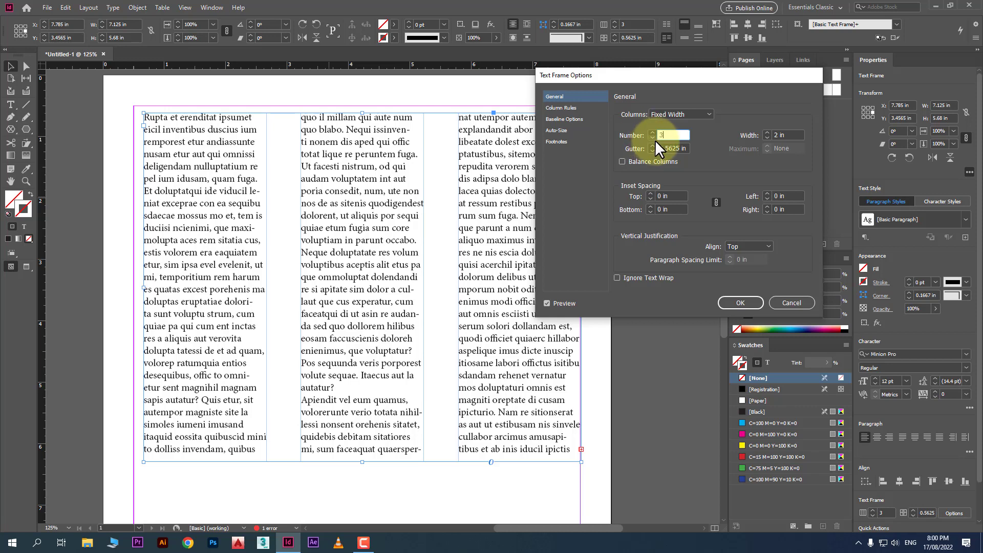
# Narrow the column gutter in increments down to 0.0625 in.
pyautogui.click(652, 149)
pyautogui.click(651, 148)
pyautogui.click(652, 148)
pyautogui.click(652, 148)
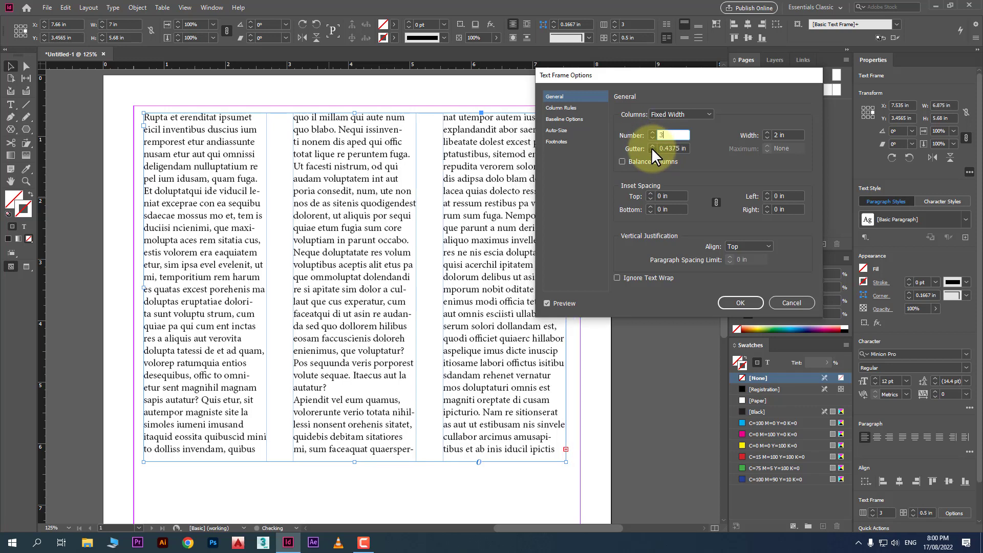
pyautogui.click(651, 149)
pyautogui.click(651, 149)
pyautogui.click(651, 148)
pyautogui.click(652, 149)
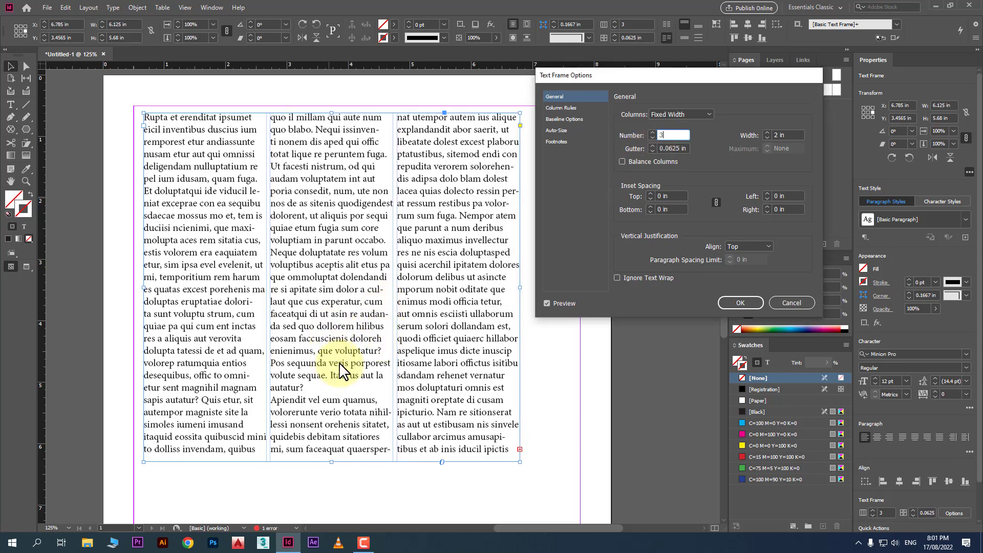
# Try the Balance Columns option on the three-column text frame and leave it off.
pyautogui.click(635, 162)
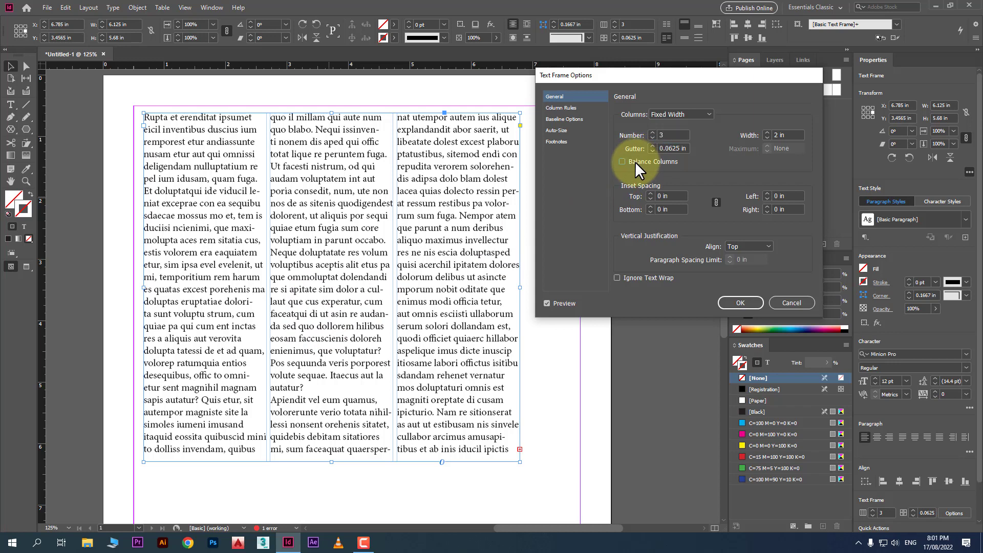
pyautogui.click(635, 162)
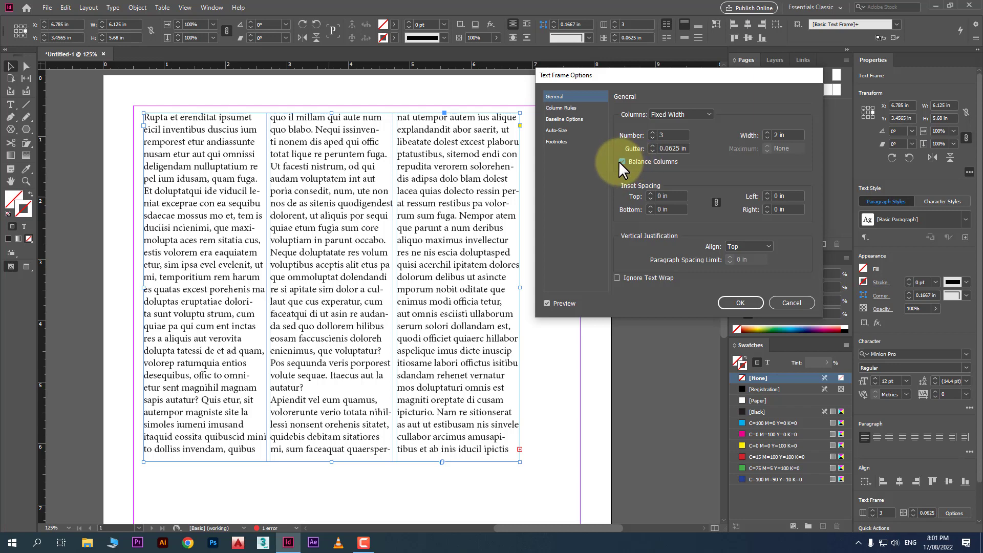
pyautogui.click(623, 160)
# Switch the columns to Flexible Width with a 3 in maximum, and turn the preview off and on again.
pyautogui.click(677, 115)
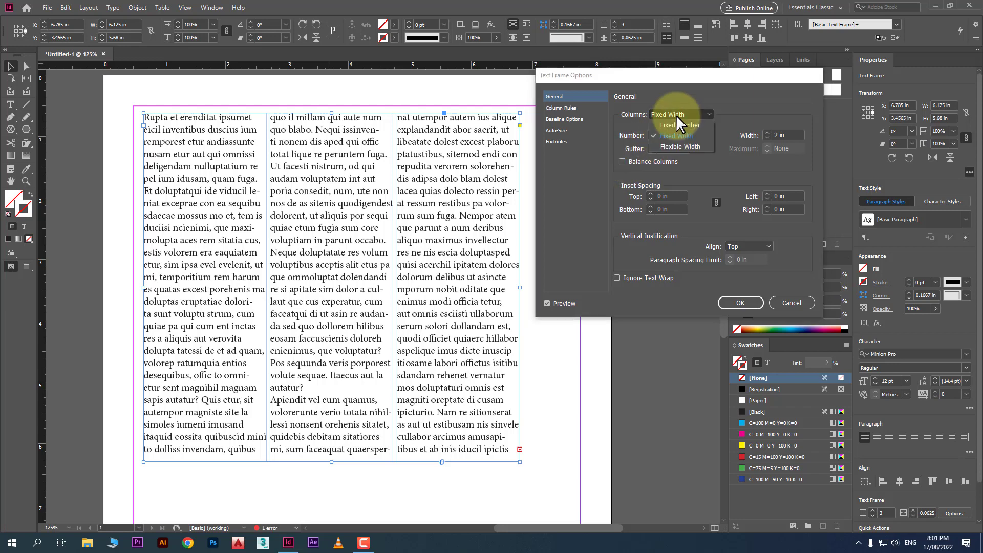
pyautogui.click(688, 144)
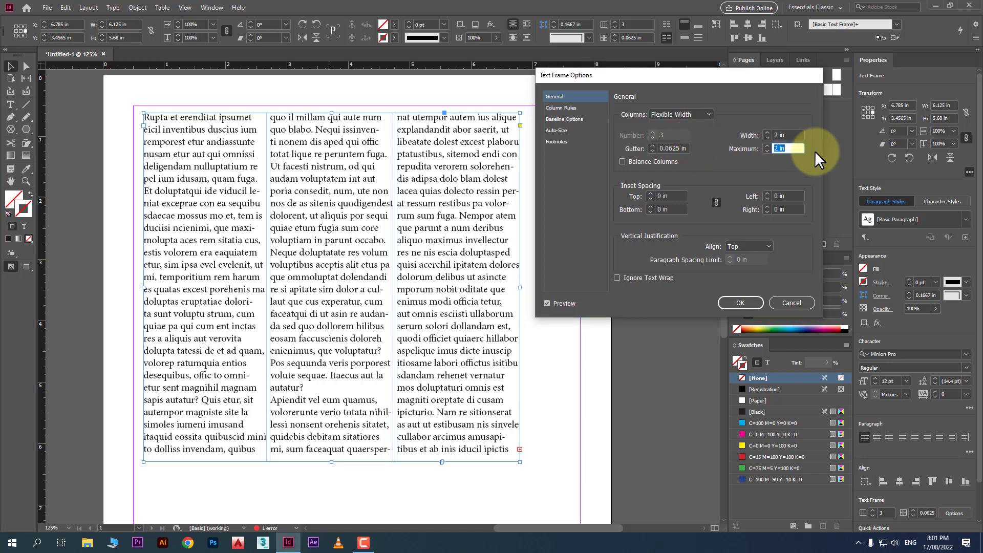
pyautogui.click(790, 134)
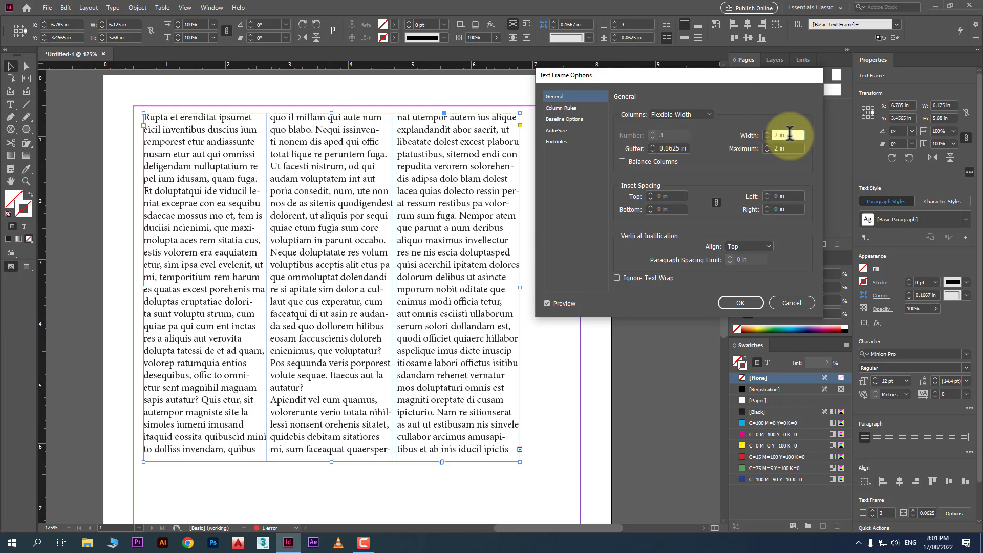
pyautogui.press('Tab')
pyautogui.write('3')
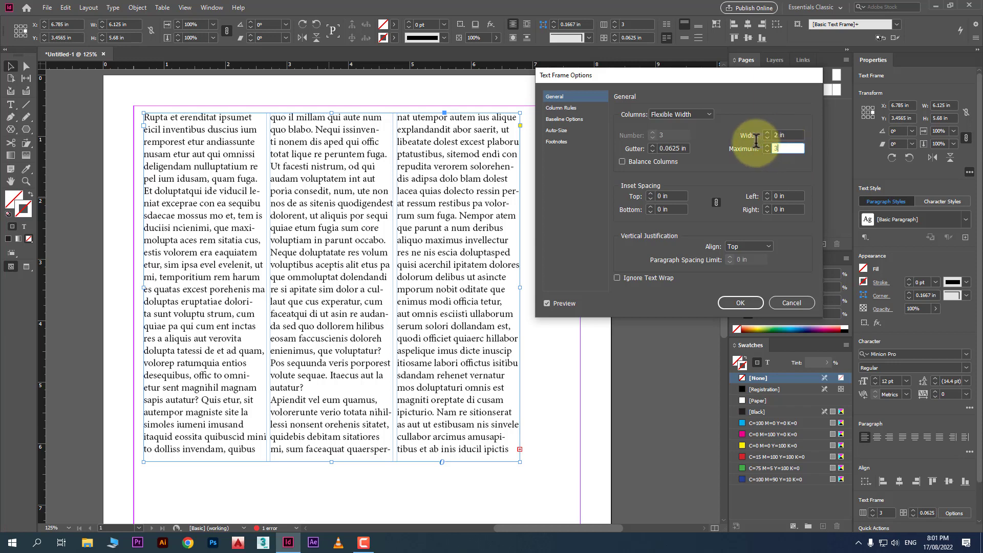
pyautogui.click(789, 134)
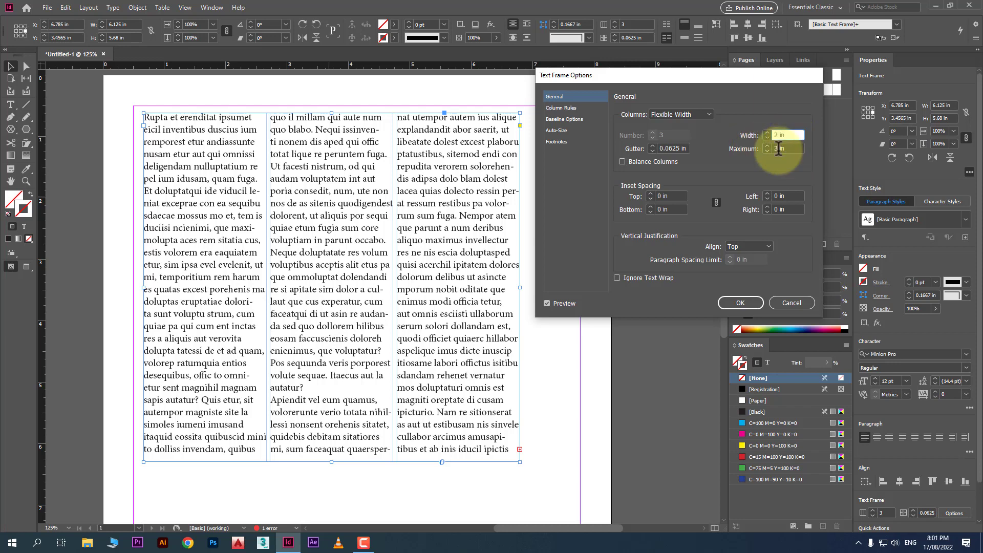
pyautogui.click(547, 303)
pyautogui.click(548, 303)
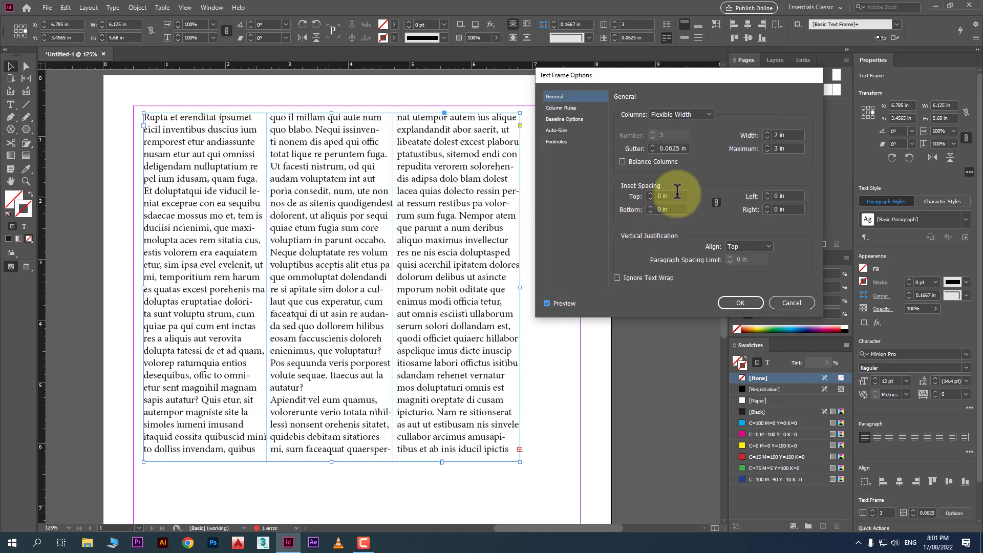
# Return the three-column frame to Fixed Number columns, enable Balance Columns and apply the text frame options.
pyautogui.click(696, 114)
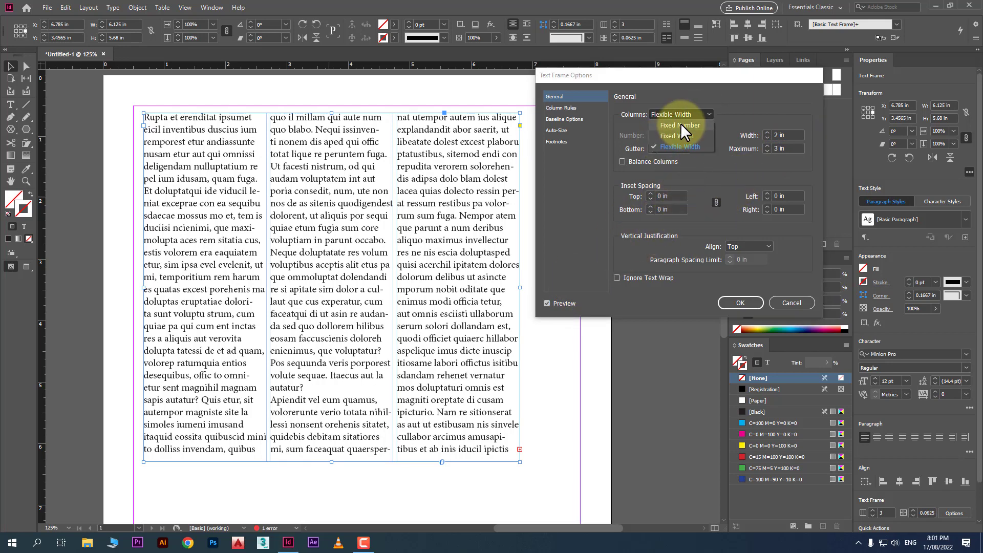
pyautogui.click(681, 124)
pyautogui.click(677, 148)
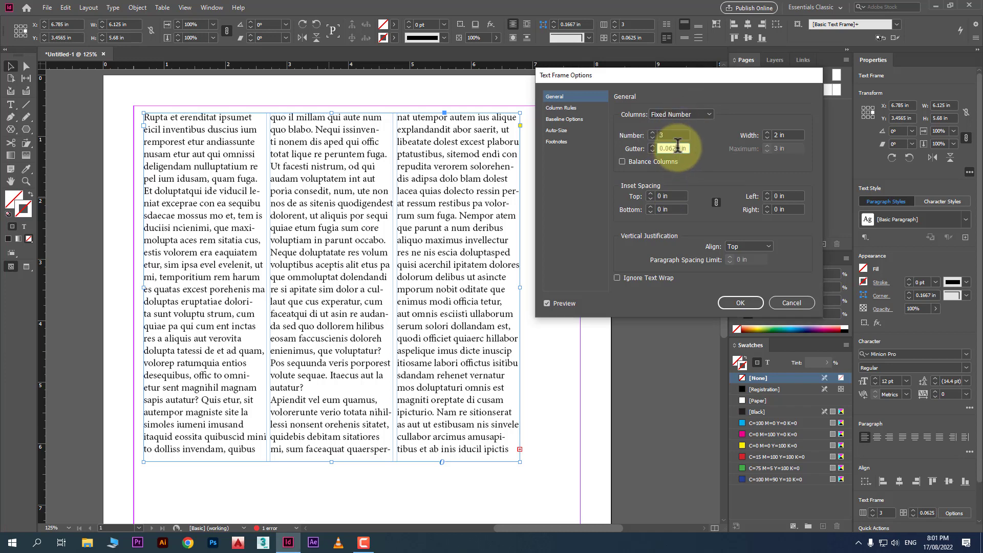
pyautogui.click(661, 136)
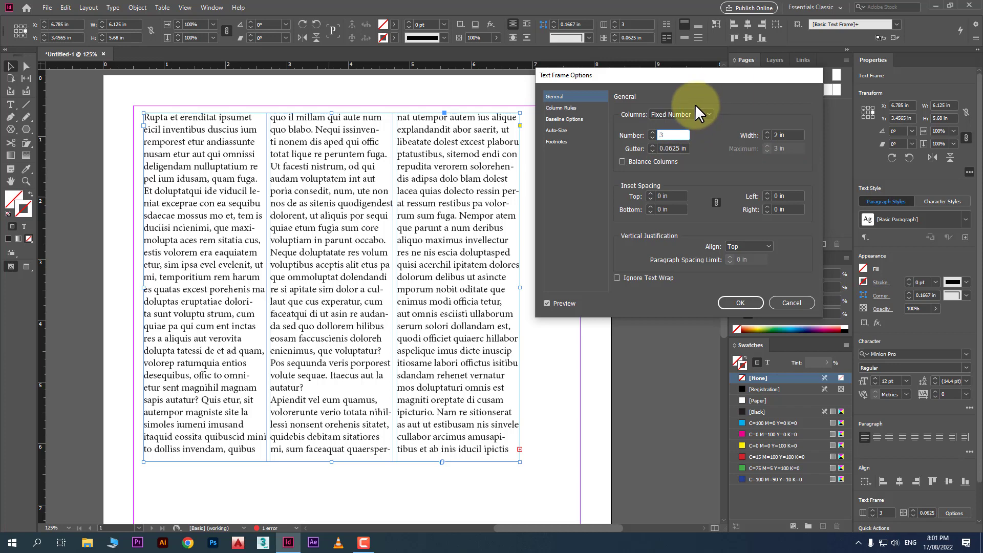
pyautogui.click(634, 158)
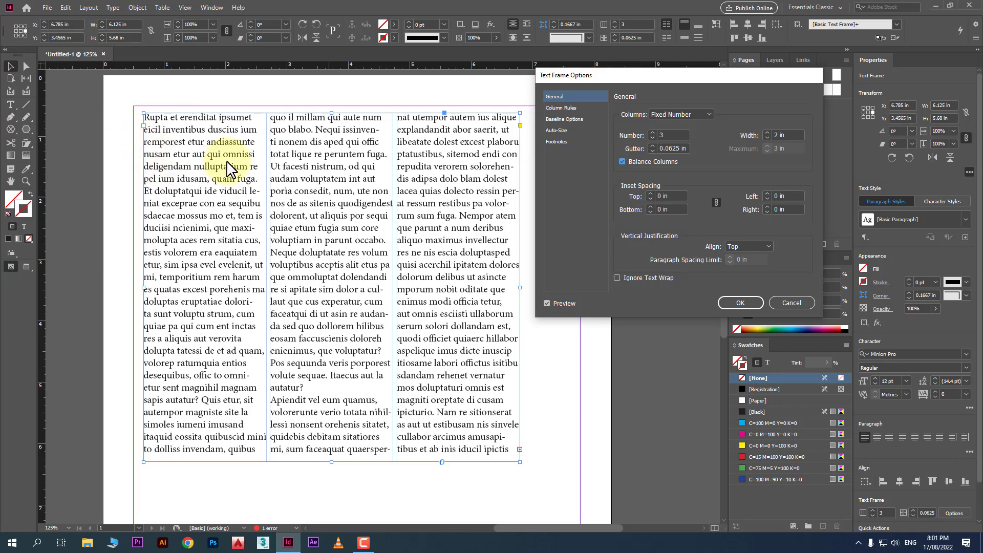
pyautogui.click(741, 303)
# Set the inset spacing of the three-column text frame to 0.2 in on all sides and apply it.
pyautogui.scroll(5, 144, 145)
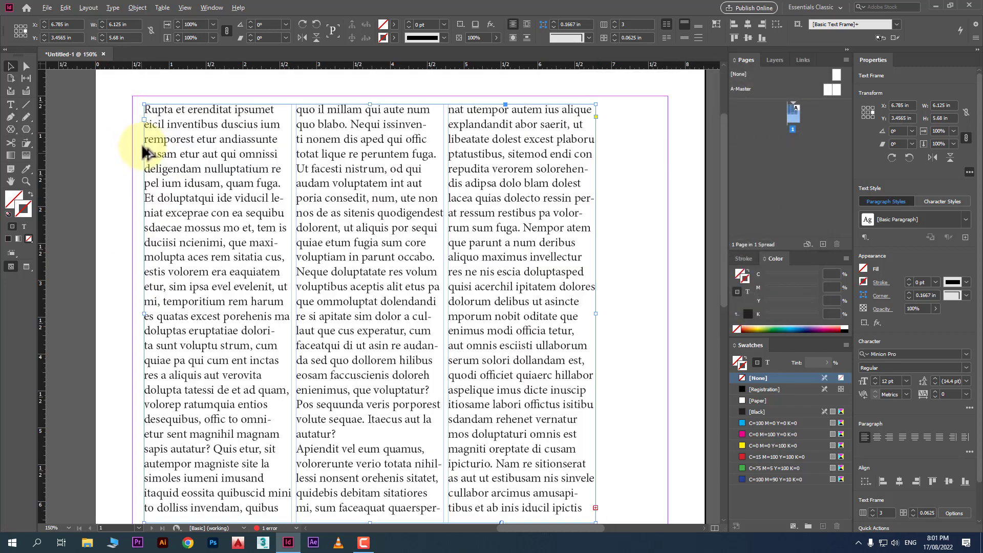
pyautogui.click(126, 155)
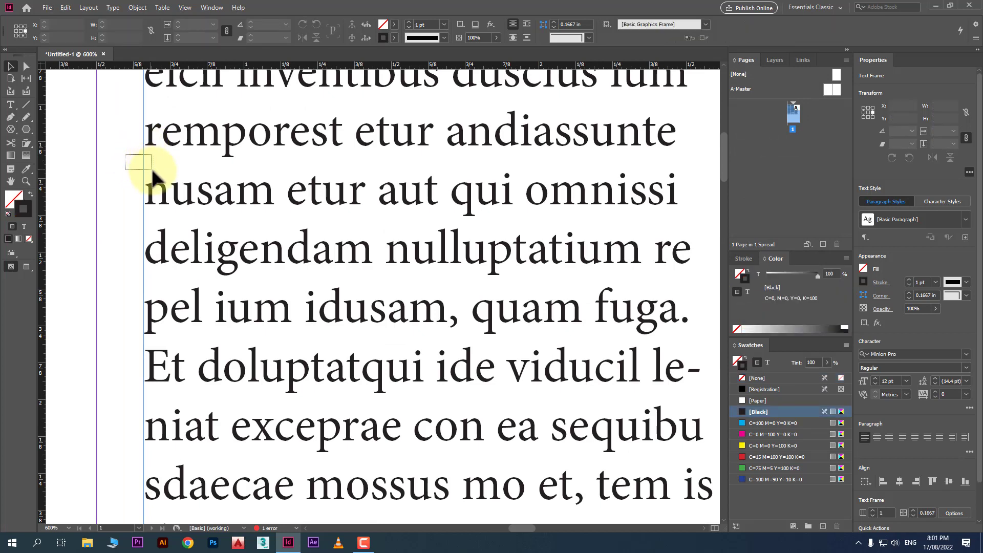
pyautogui.click(145, 166)
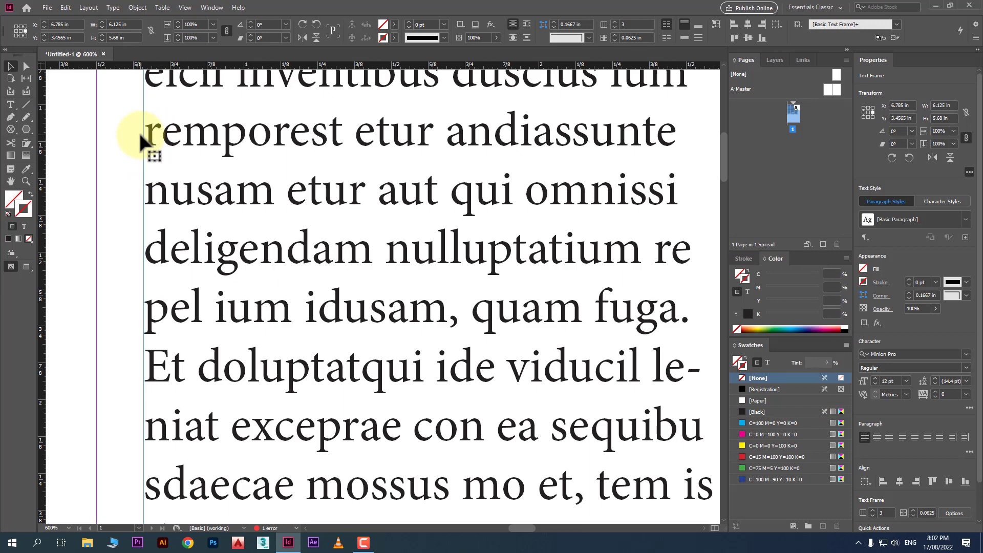
pyautogui.rightClick(180, 134)
pyautogui.click(310, 217)
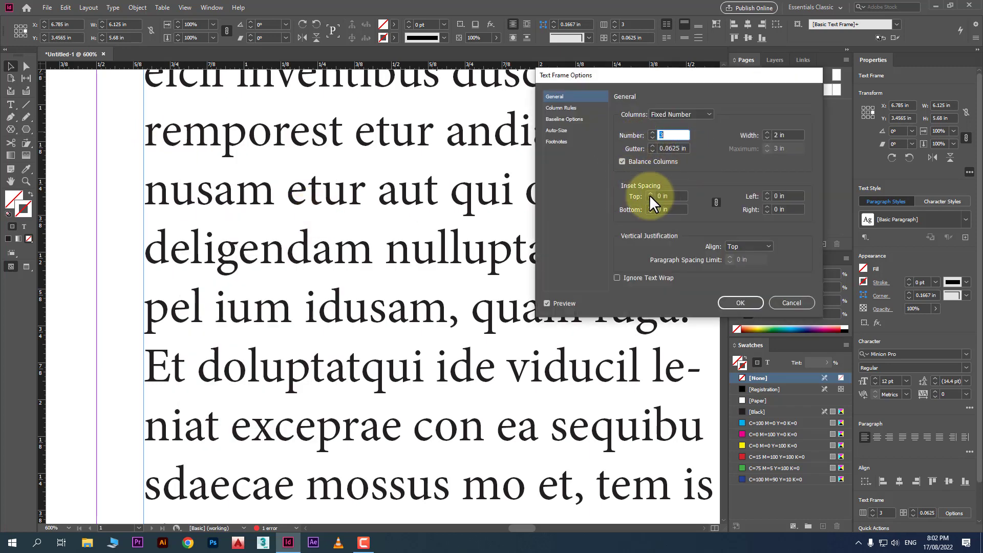
pyautogui.moveTo(685, 196); pyautogui.dragTo(632, 188)
pyautogui.write('.2')
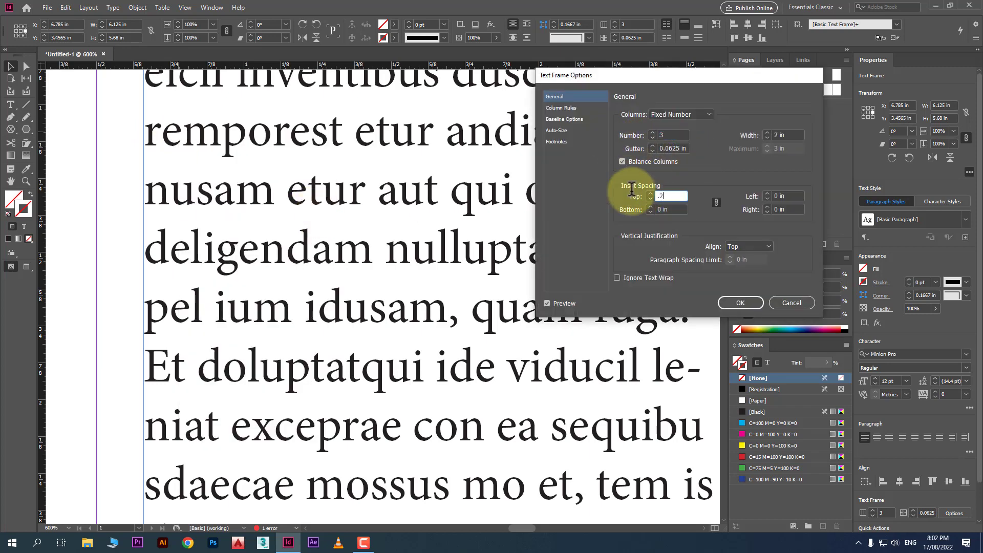
pyautogui.click(669, 209)
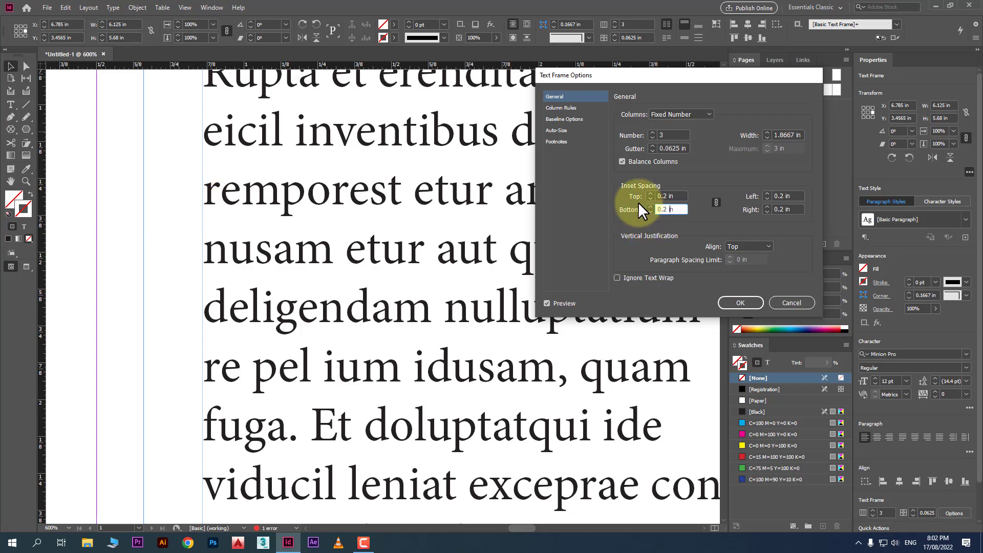
pyautogui.click(740, 302)
# Create a text frame about 0.795 by 0.305 in below the three-column frame and enter "Heading" in it.
pyautogui.scroll(-5, 297, 263)
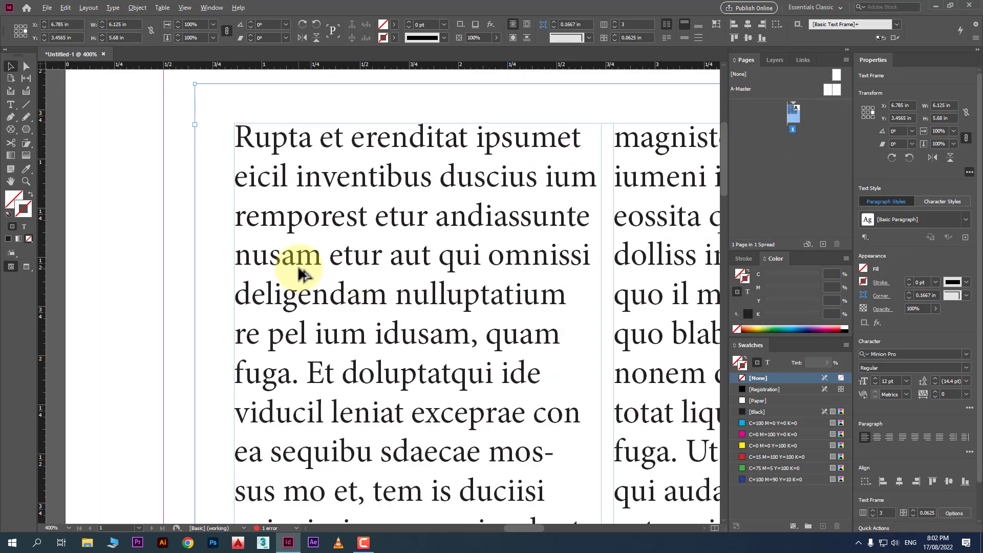
pyautogui.scroll(-3, 298, 263)
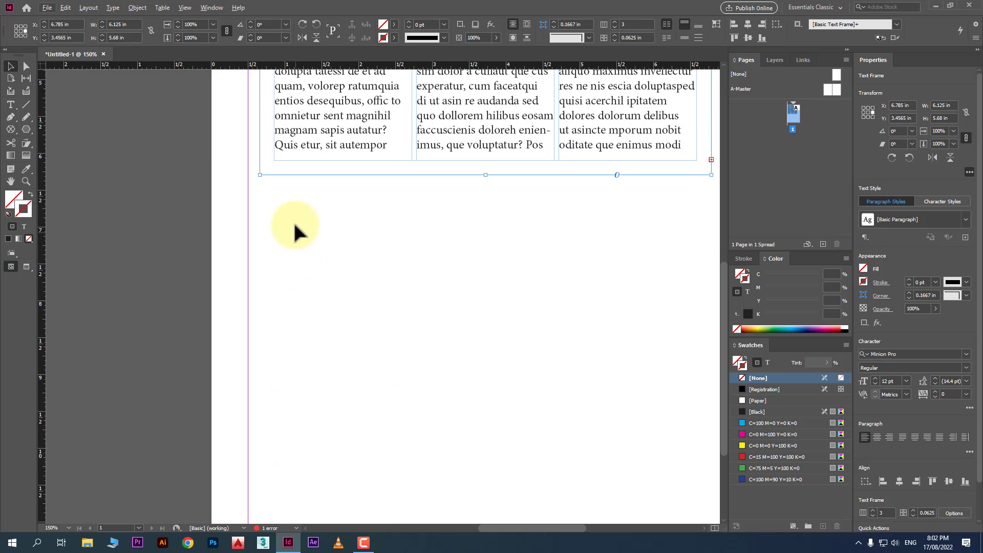
pyautogui.scroll(2, 292, 215)
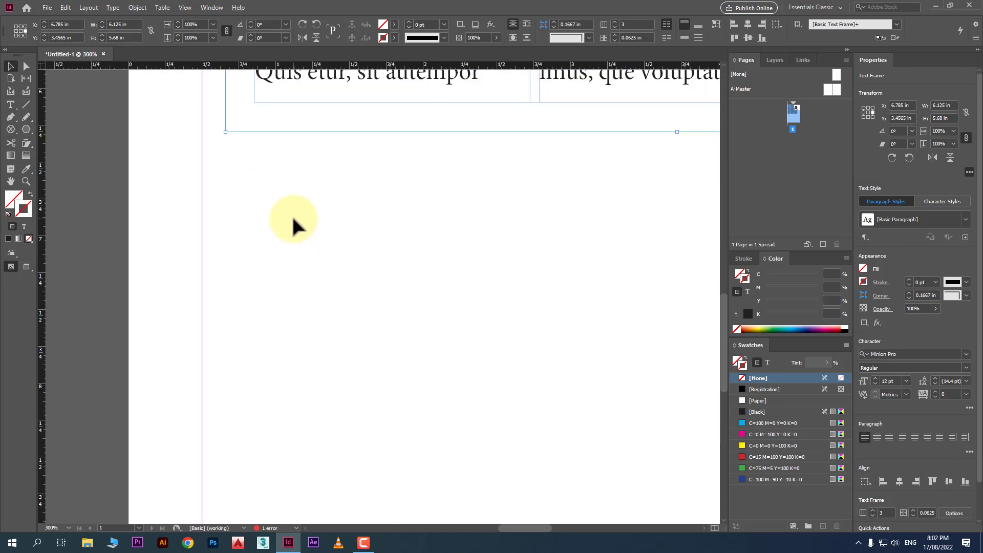
pyautogui.click(13, 104)
pyautogui.moveTo(266, 187); pyautogui.dragTo(383, 232)
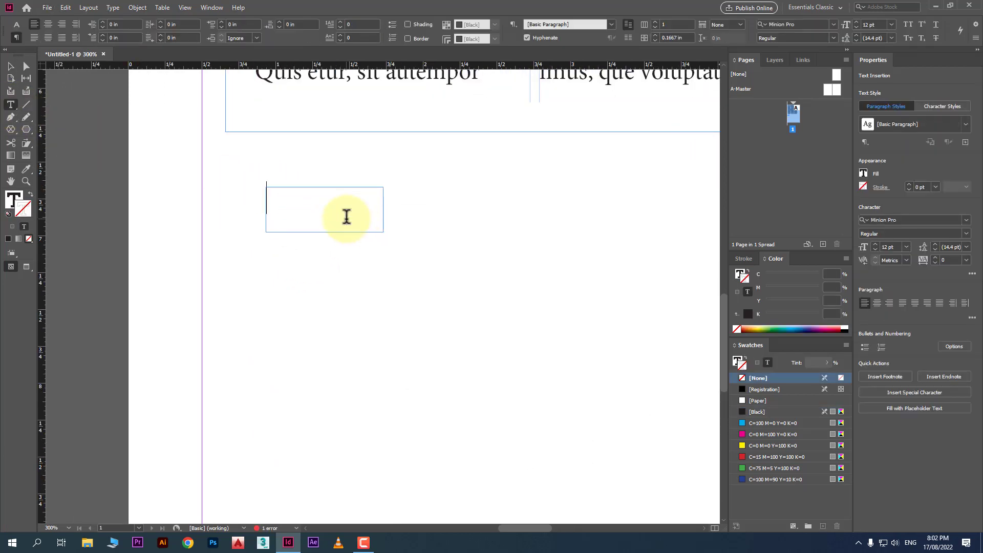
pyautogui.write('Heading')
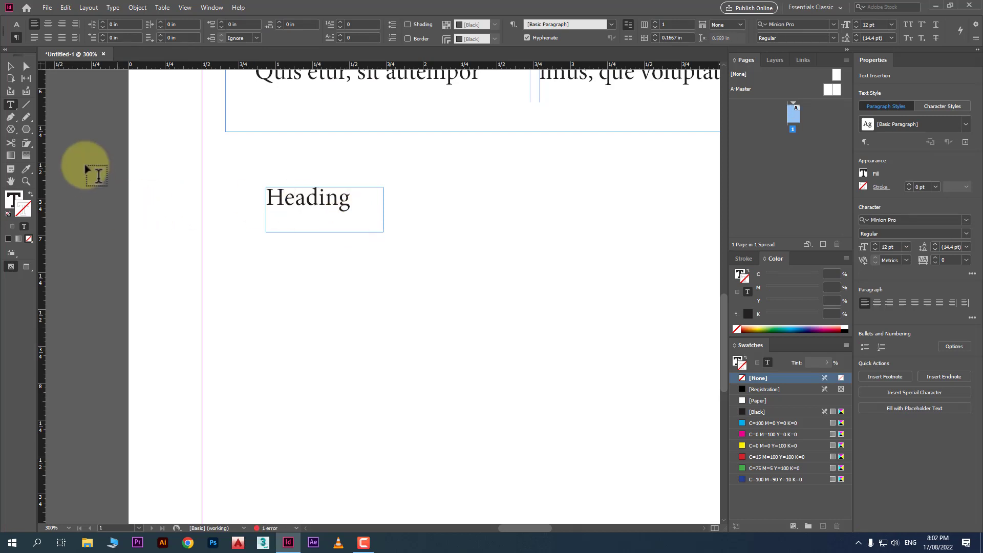
# Fill the Heading text frame with the cyan swatch C=100 M=0 Y=0 K=0 and deselect it.
pyautogui.click(10, 66)
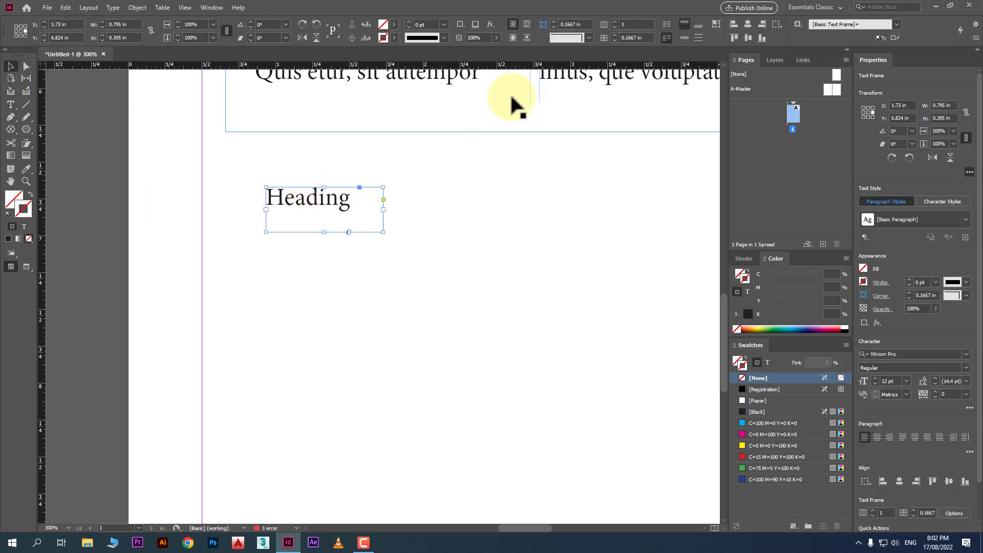
pyautogui.click(393, 24)
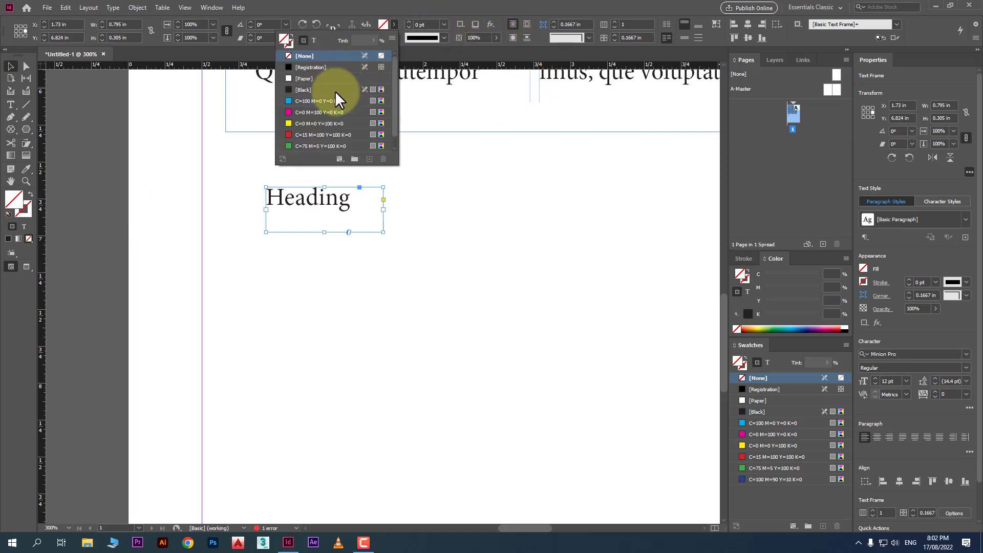
pyautogui.click(310, 101)
pyautogui.click(400, 321)
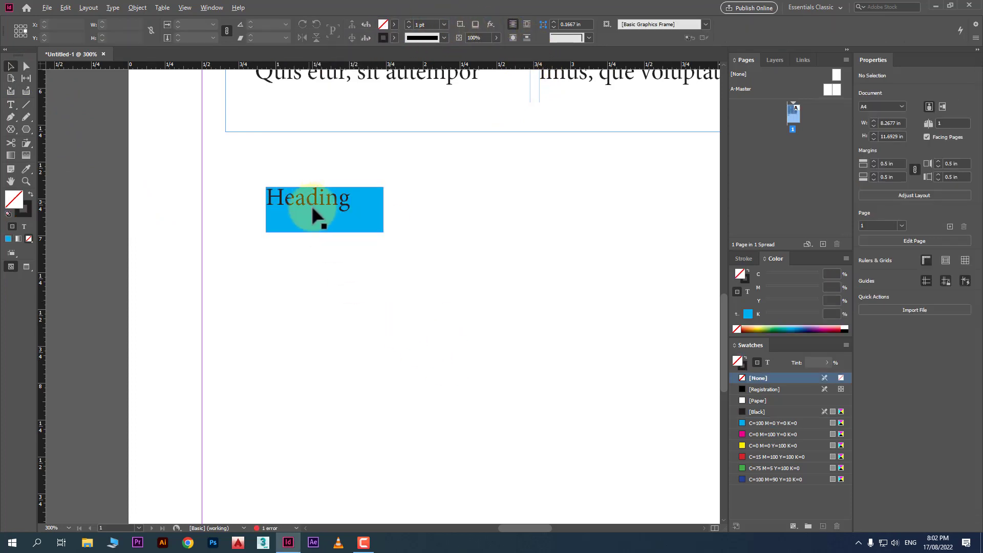
# Open the Text Frame Options of the Heading frame and set its inset spacing to 0.2 in on all sides.
pyautogui.scroll(1, 313, 210)
pyautogui.scroll(2, 317, 217)
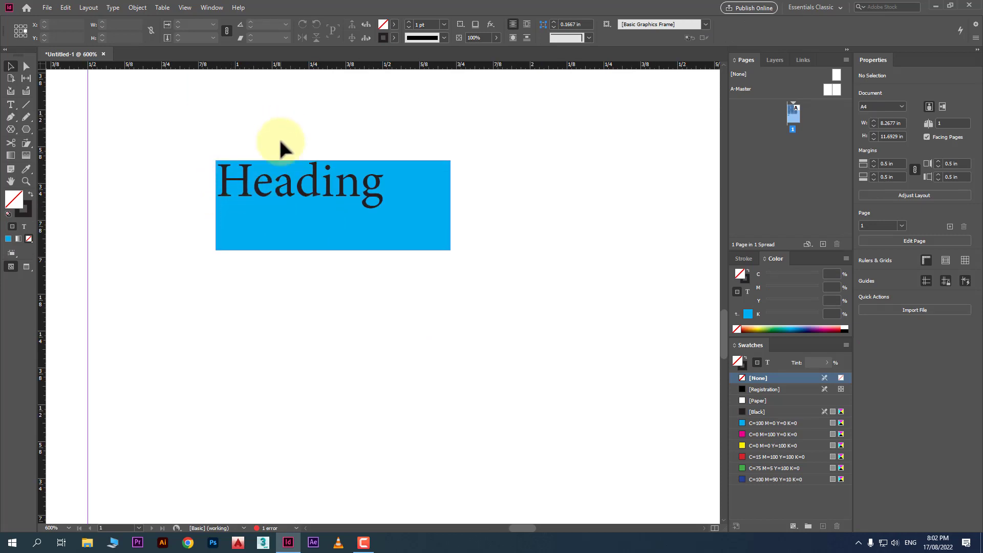
pyautogui.click(266, 191)
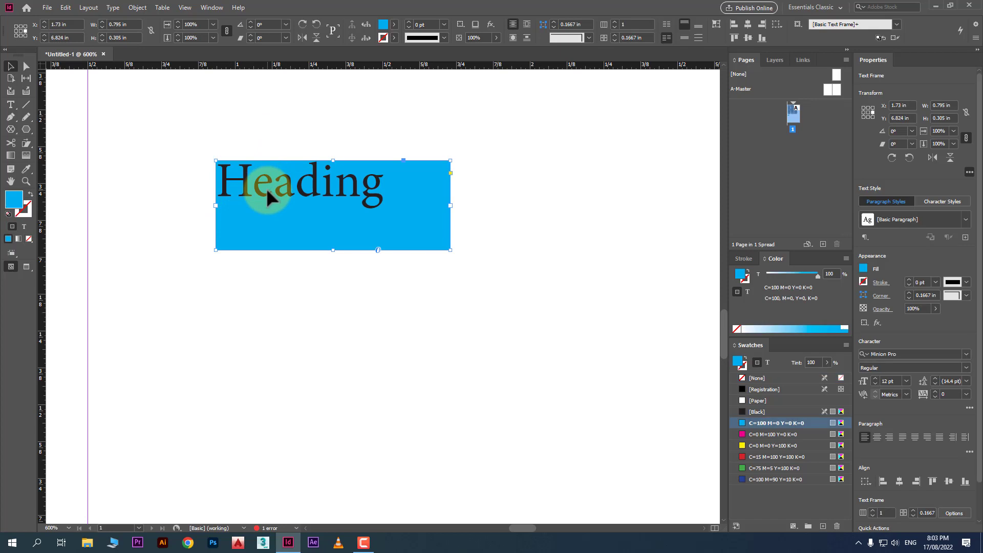
pyautogui.rightClick(268, 190)
pyautogui.click(397, 273)
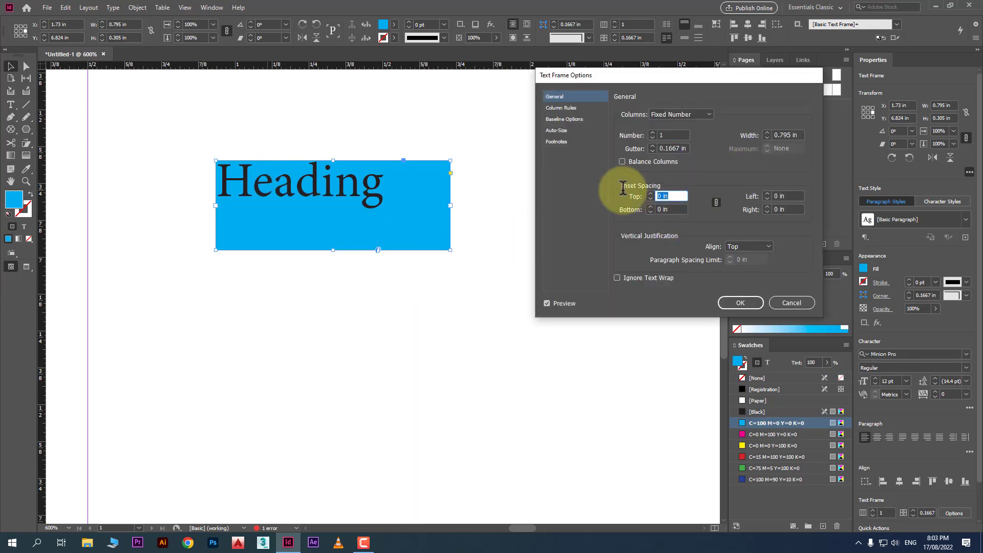
pyautogui.write('.2')
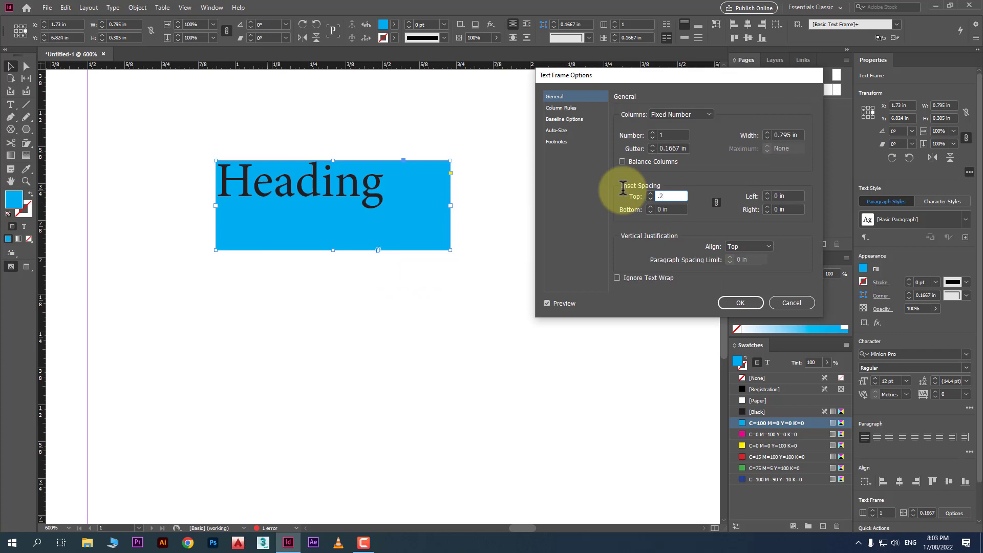
pyautogui.click(674, 209)
# Try inset spacings of 0.001 in, 0.02 in and 0.01 in on all sides of the Heading frame.
pyautogui.click(674, 197)
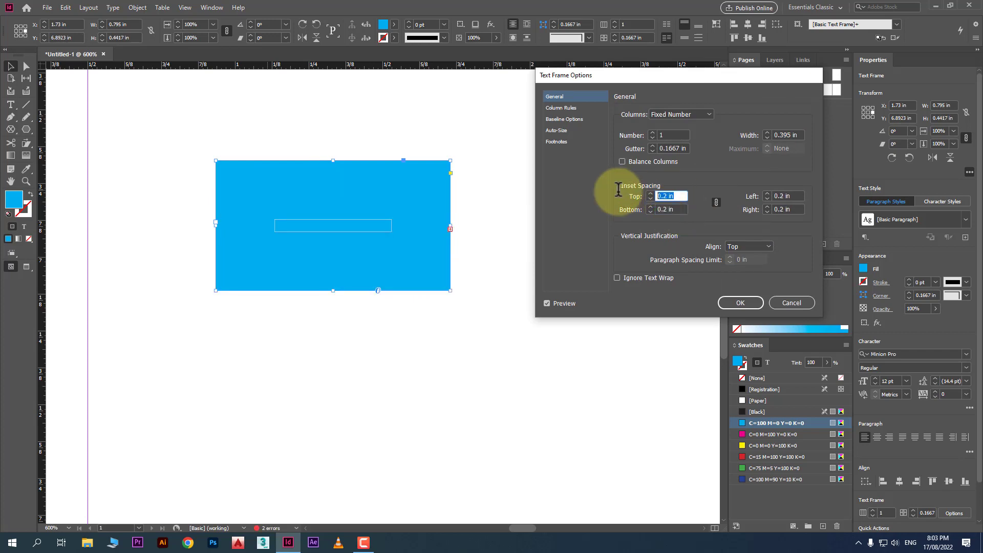
pyautogui.write('.001')
pyautogui.click(669, 210)
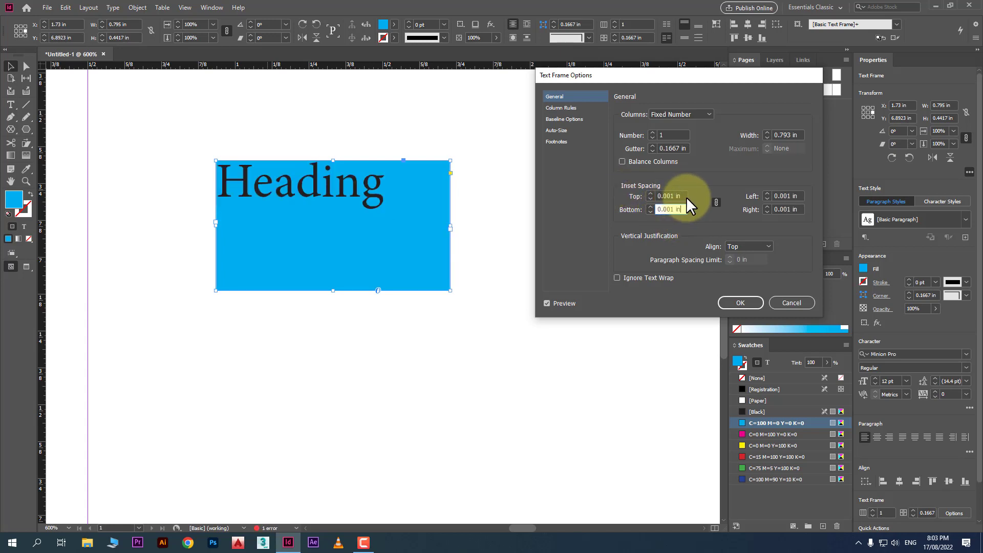
pyautogui.moveTo(682, 197); pyautogui.dragTo(646, 192)
pyautogui.write('.02')
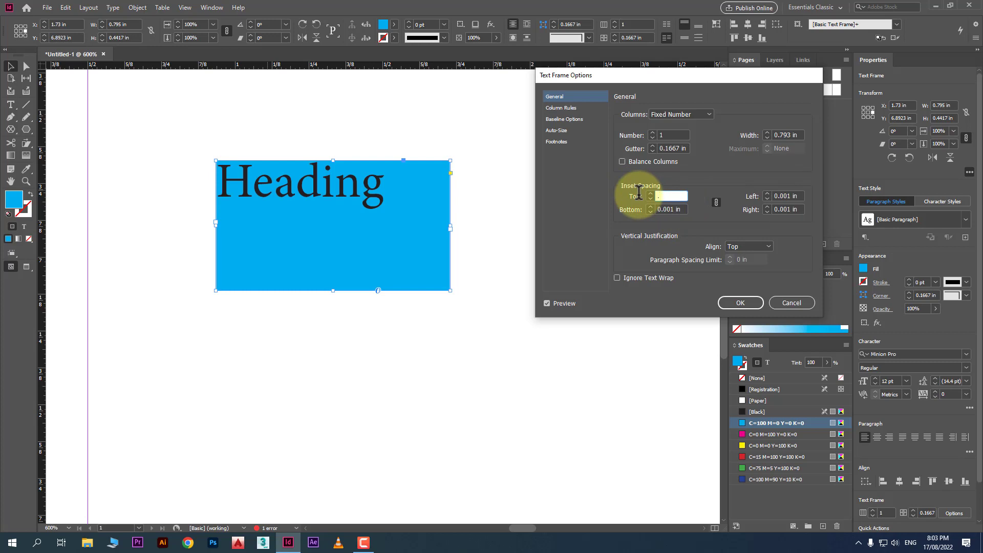
pyautogui.click(684, 208)
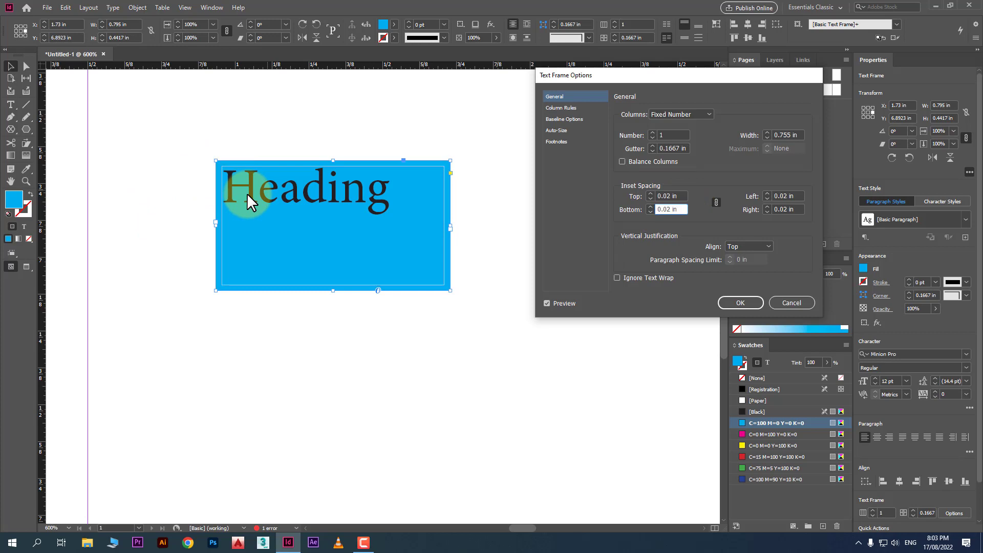
pyautogui.moveTo(680, 196); pyautogui.dragTo(635, 201)
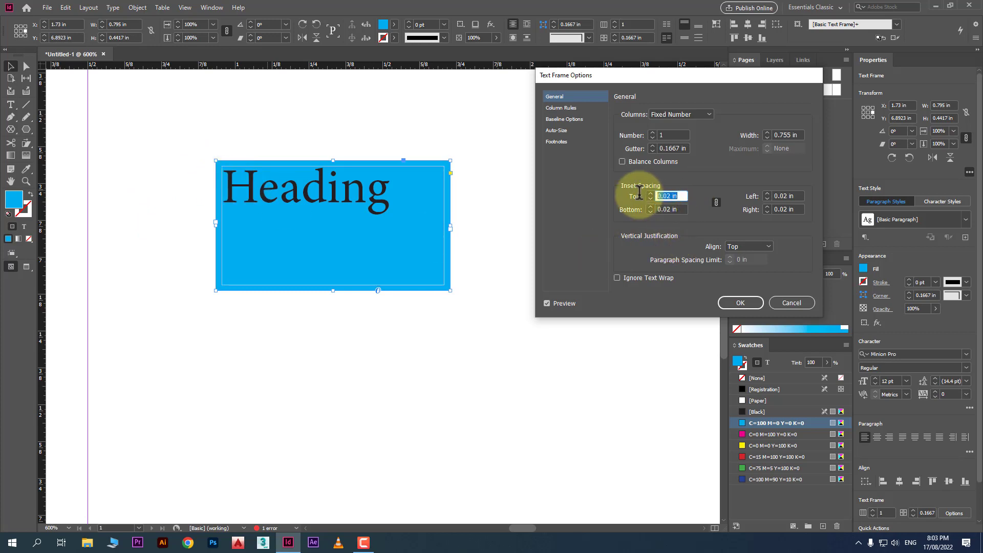
pyautogui.write('.')
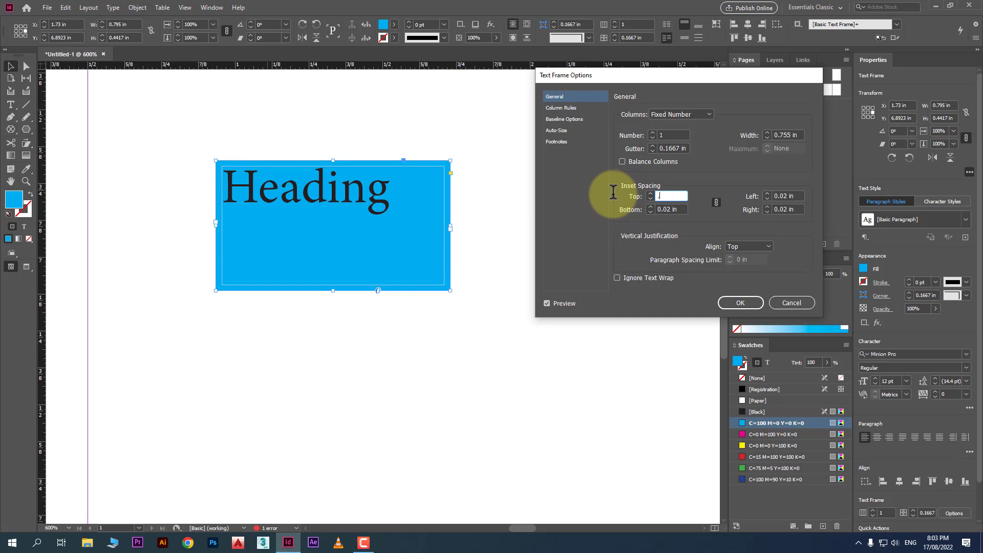
pyautogui.write('01')
pyautogui.press('Tab')
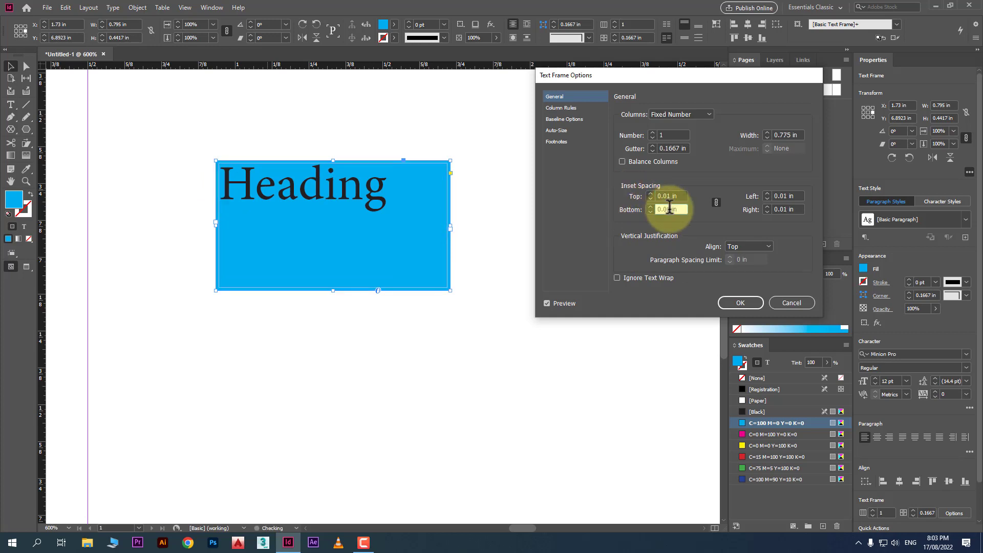
# Set the Heading frame's inset spacing to 0.05 in on all sides and apply the options.
pyautogui.moveTo(677, 196); pyautogui.dragTo(635, 200)
pyautogui.write('.')
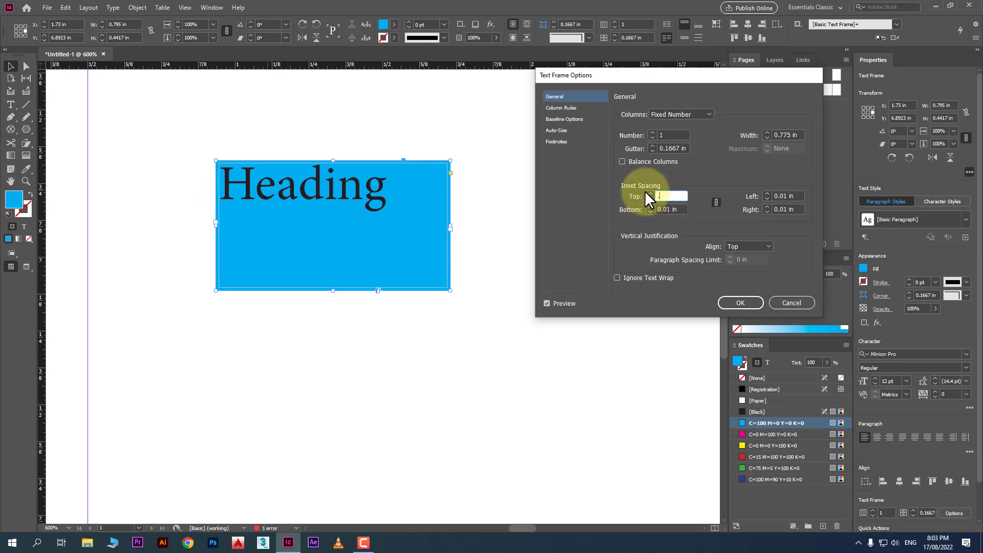
pyautogui.write('05')
pyautogui.press('Tab')
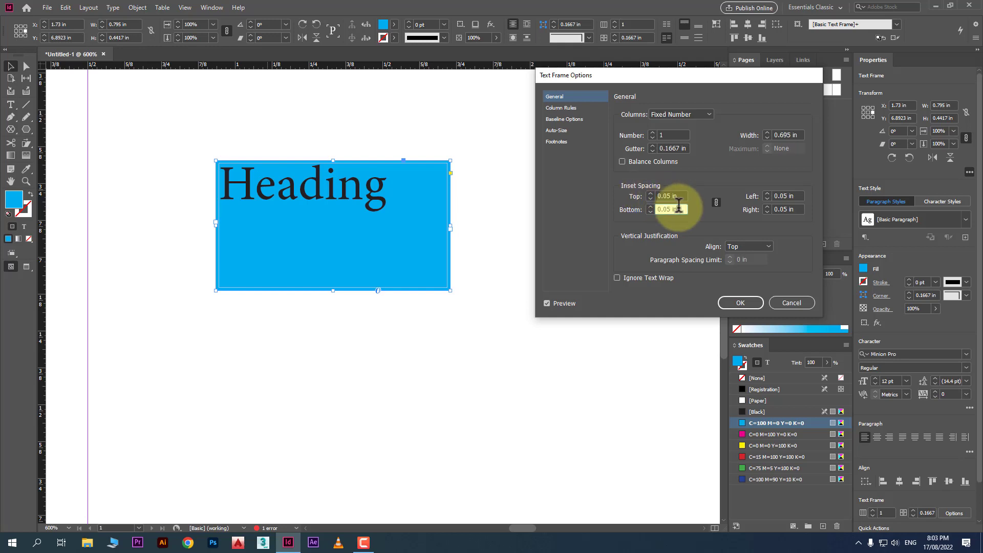
pyautogui.click(741, 302)
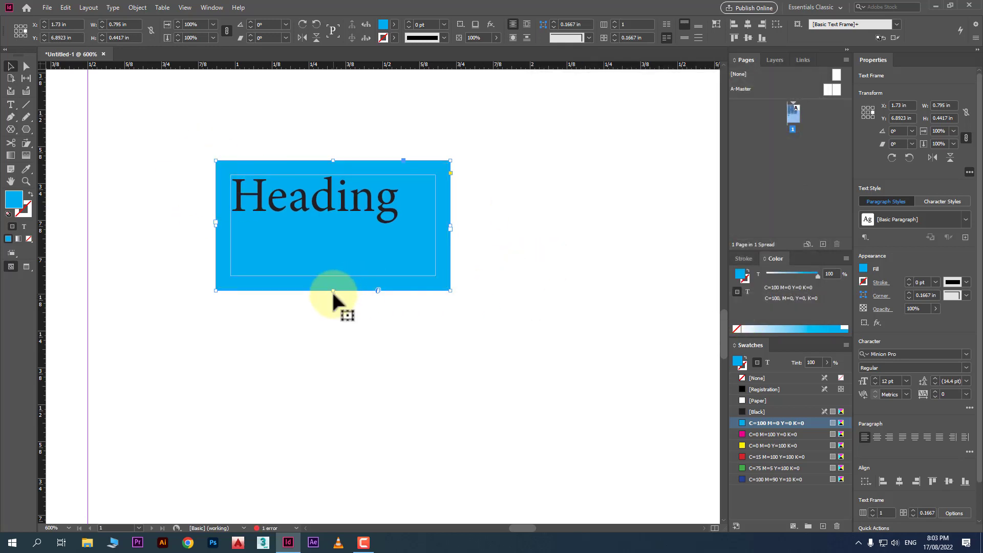
# Shorten the Heading frame from its lower edge to a height of about 0.247 in and deselect it.
pyautogui.moveTo(333, 290); pyautogui.dragTo(333, 233)
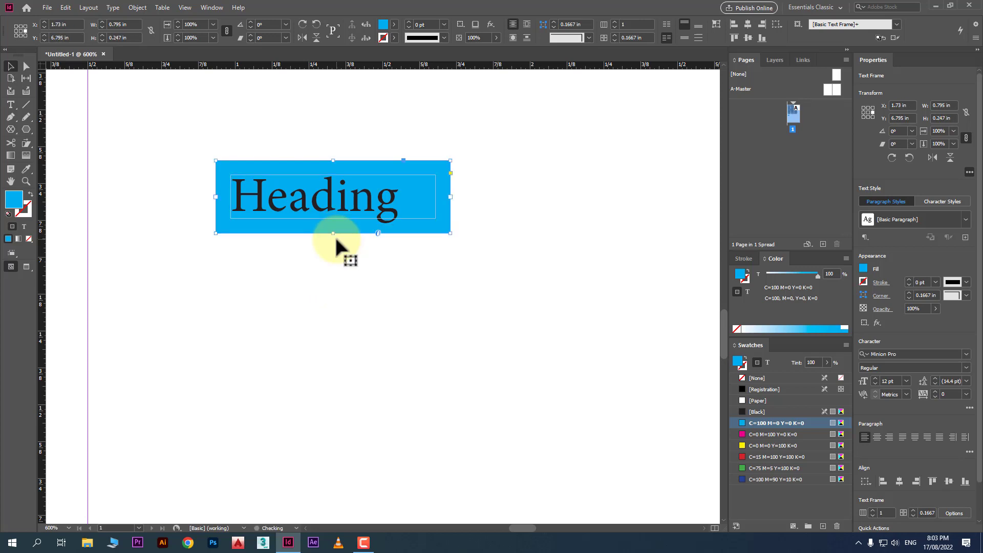
pyautogui.click(489, 355)
pyautogui.moveTo(487, 334); pyautogui.dragTo(343, 205)
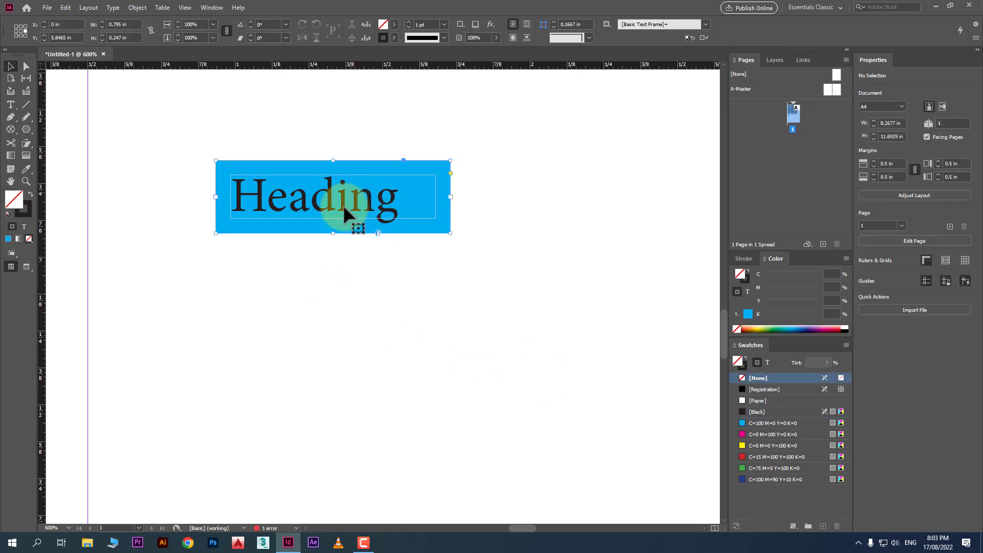
pyautogui.click(487, 256)
pyautogui.scroll(-3, 253, 264)
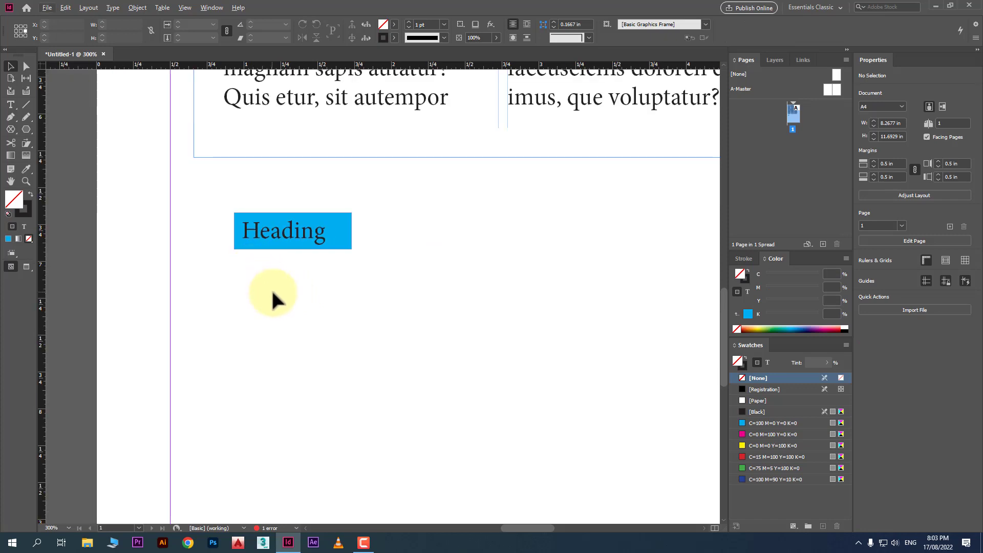
# Draw a rectangle about 0.968 by 0.204 in below the Heading frame and fill it with C=100 M=0 Y=0 K=0.
pyautogui.scroll(-1, 284, 266)
pyautogui.scroll(3, 288, 258)
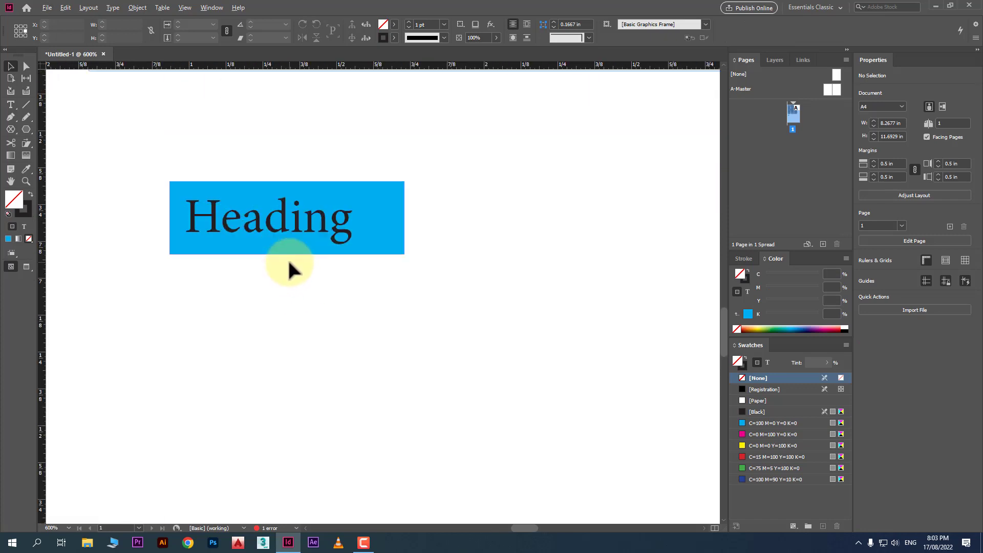
pyautogui.click(30, 129)
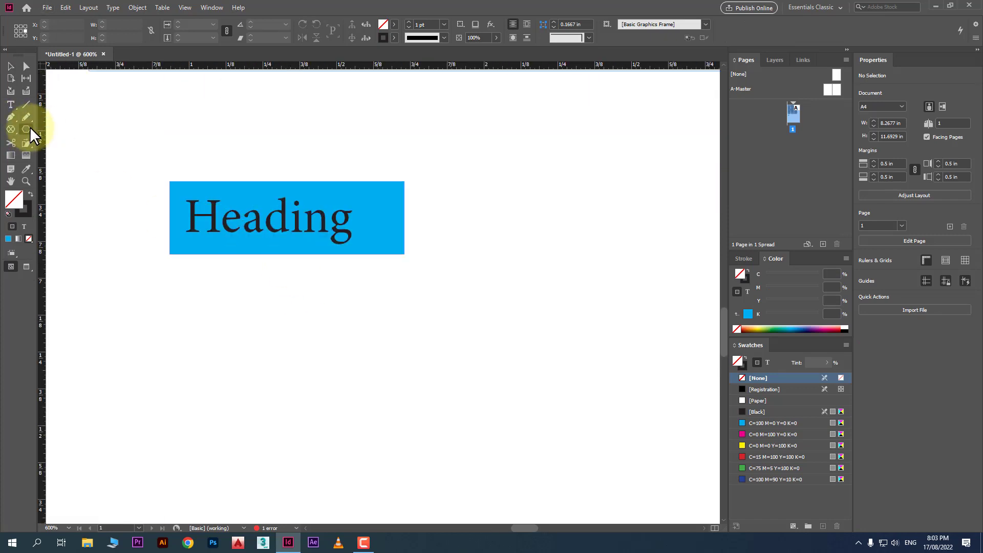
pyautogui.click(55, 140)
pyautogui.moveTo(181, 290); pyautogui.dragTo(467, 350)
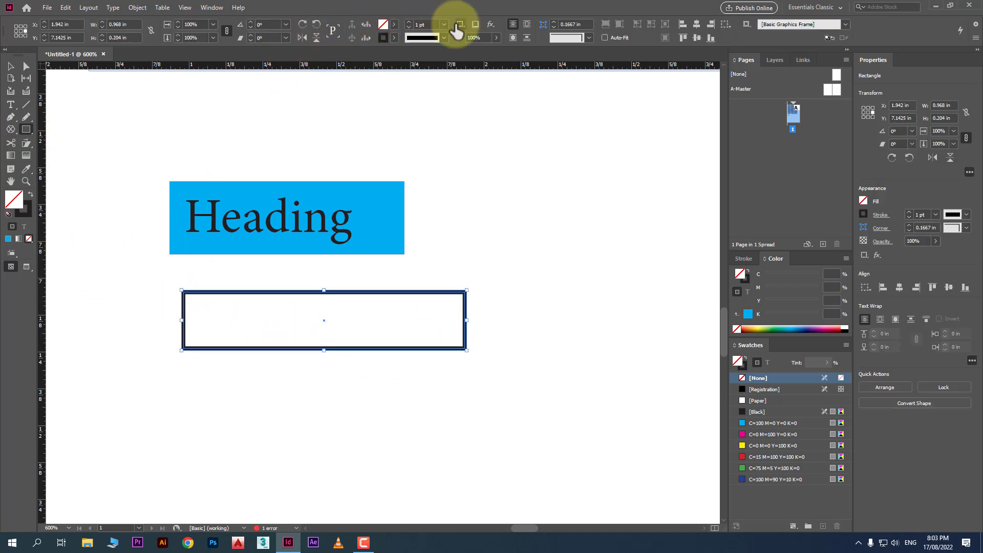
pyautogui.click(394, 24)
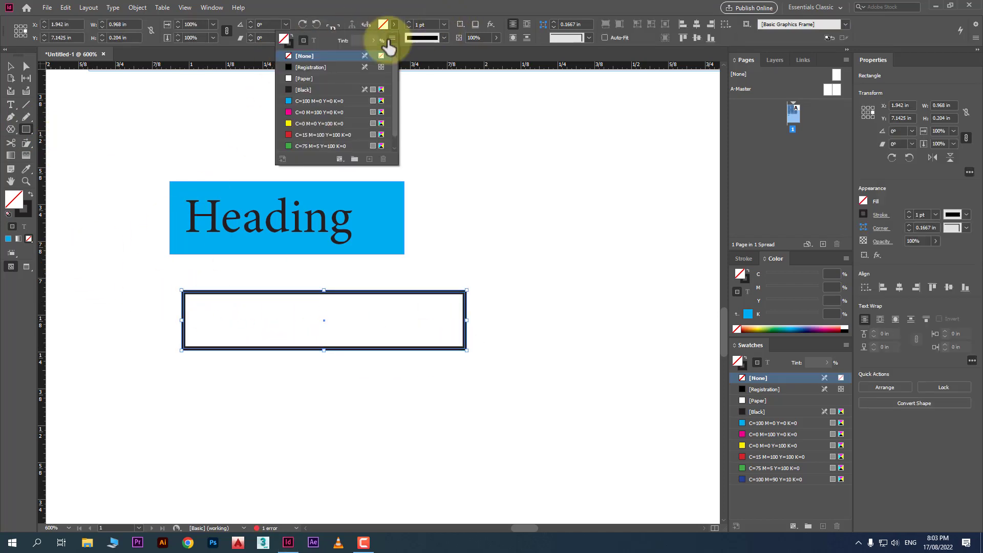
pyautogui.click(327, 101)
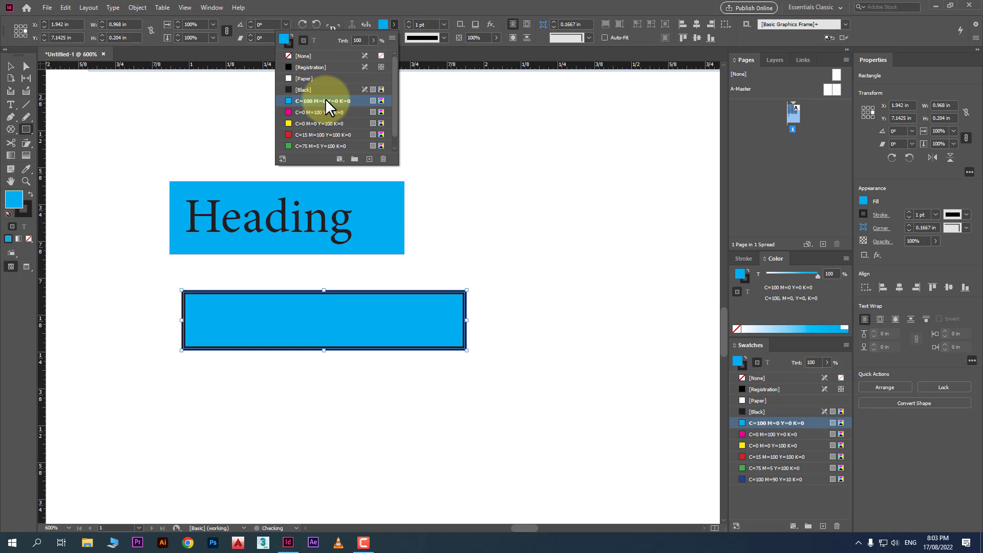
# Create a text frame about 0.795 by 0.204 in reading "Heading" and move it onto the filled rectangle.
pyautogui.click(10, 104)
pyautogui.moveTo(206, 378); pyautogui.dragTo(436, 430)
pyautogui.write('Headin')
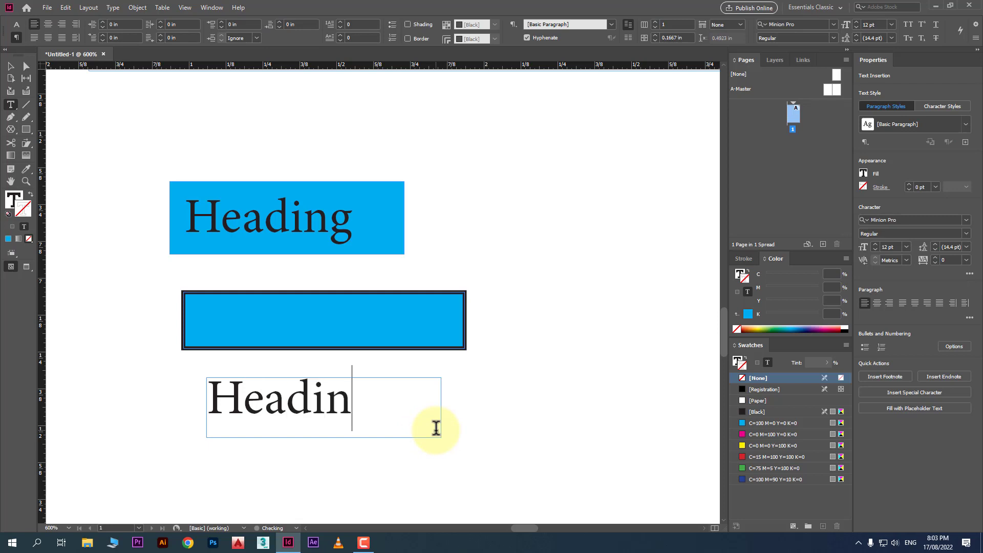
pyautogui.write('g')
pyautogui.click(10, 66)
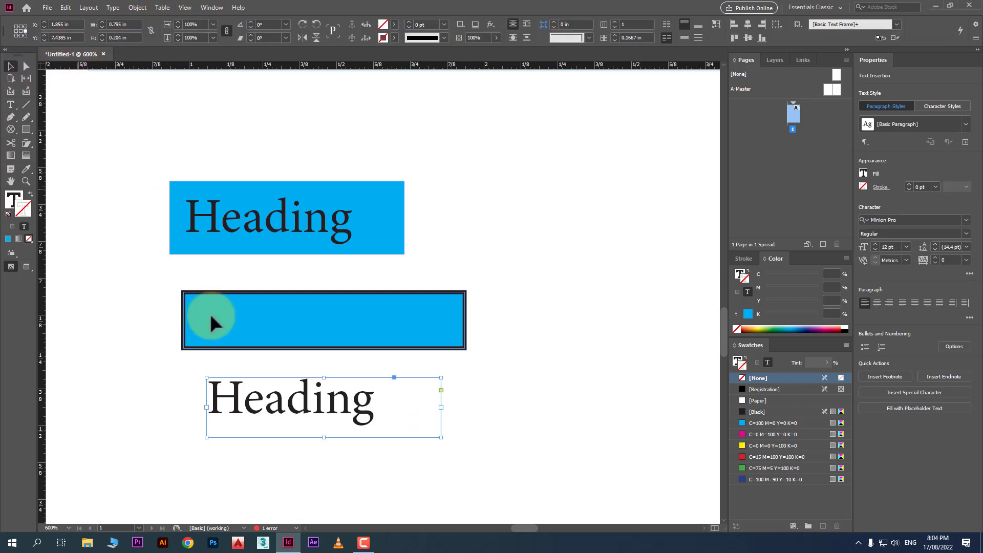
pyautogui.moveTo(325, 402); pyautogui.dragTo(328, 329)
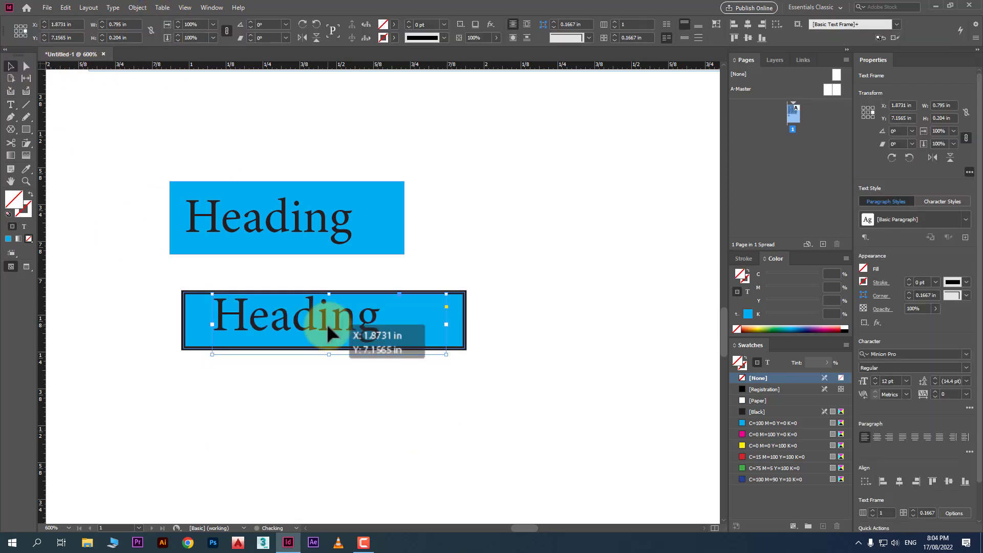
# Delete the outlined rectangle together with the separate text frame lying on it.
pyautogui.moveTo(384, 414); pyautogui.dragTo(338, 305)
pyautogui.press('Delete')
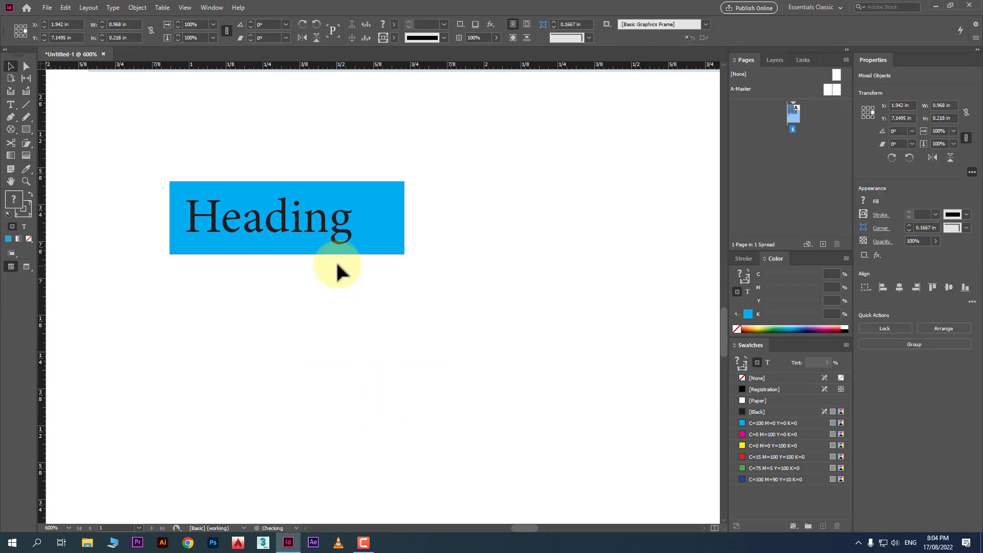
# Move the three-column text frame down and place the Heading frame above it, scaled with its text to about 1.995 by 0.62 in.
pyautogui.moveTo(288, 201); pyautogui.dragTo(287, 264)
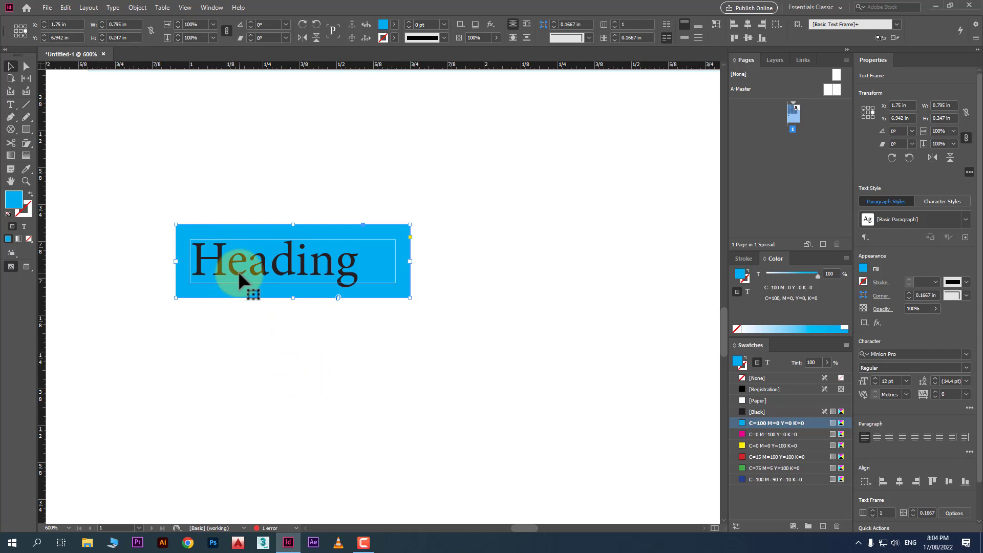
pyautogui.scroll(3, 455, 239)
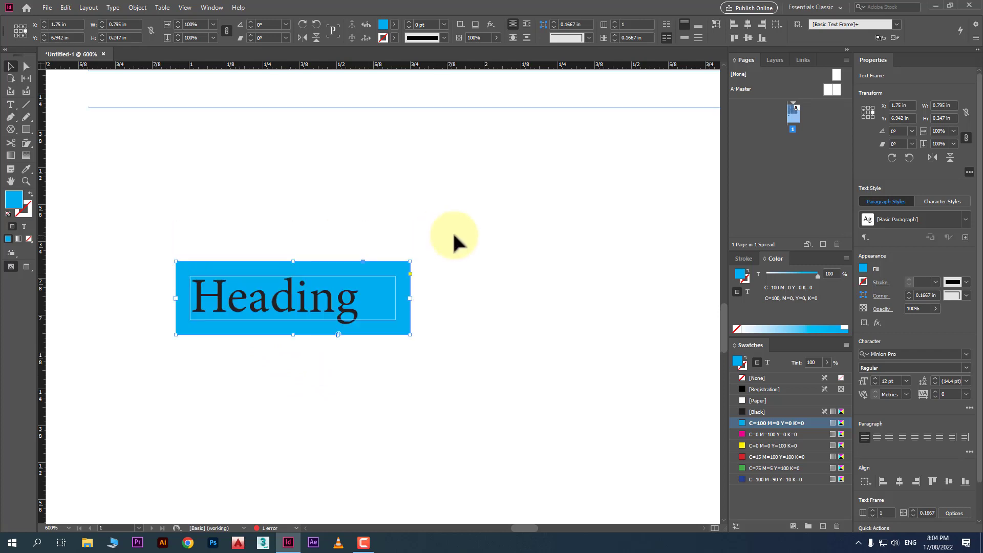
pyautogui.scroll(-2, 199, 361)
pyautogui.scroll(2, 336, 307)
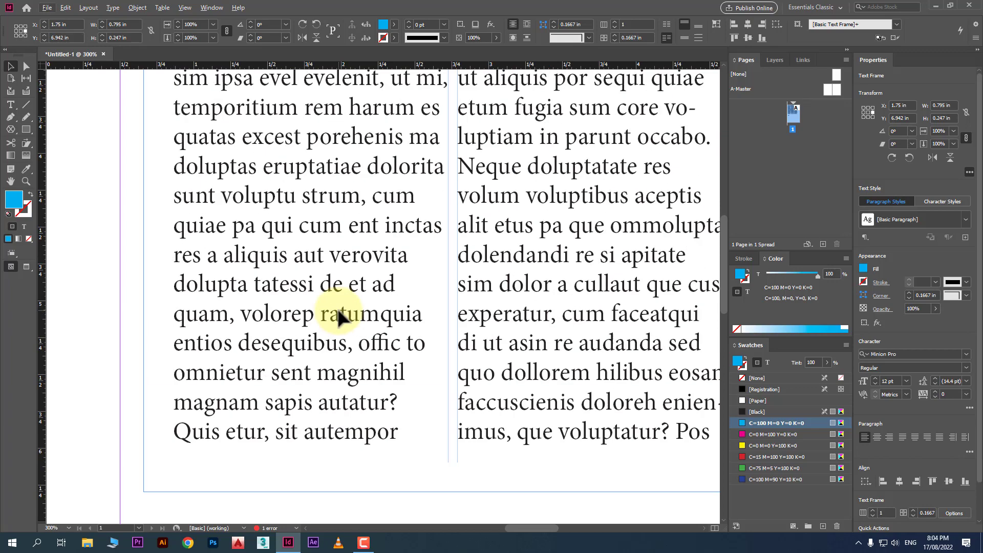
pyautogui.scroll(-2, 272, 274)
pyautogui.scroll(2, 424, 286)
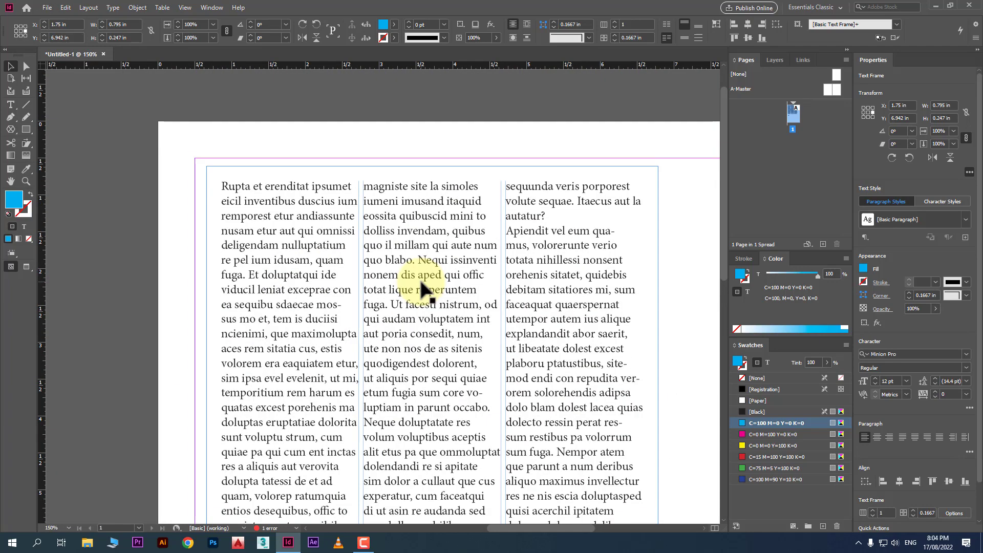
pyautogui.scroll(-2, 425, 285)
pyautogui.moveTo(272, 517); pyautogui.dragTo(311, 210)
pyautogui.scroll(3, 302, 310)
pyautogui.moveTo(285, 361); pyautogui.dragTo(319, 236)
pyautogui.scroll(-3, 303, 200)
pyautogui.scroll(5, 305, 192)
pyautogui.scroll(-2, 357, 220)
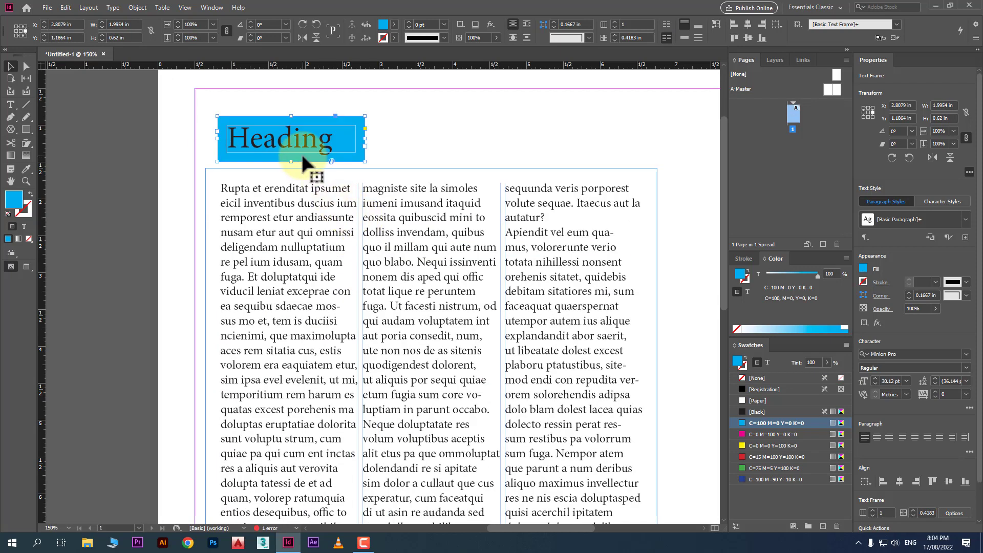
# Shift the Heading frame slightly up and left to about X 2.748 in, Y 1.06 in, and deselect it.
pyautogui.click(296, 143)
pyautogui.click(416, 137)
pyautogui.scroll(-1, 435, 219)
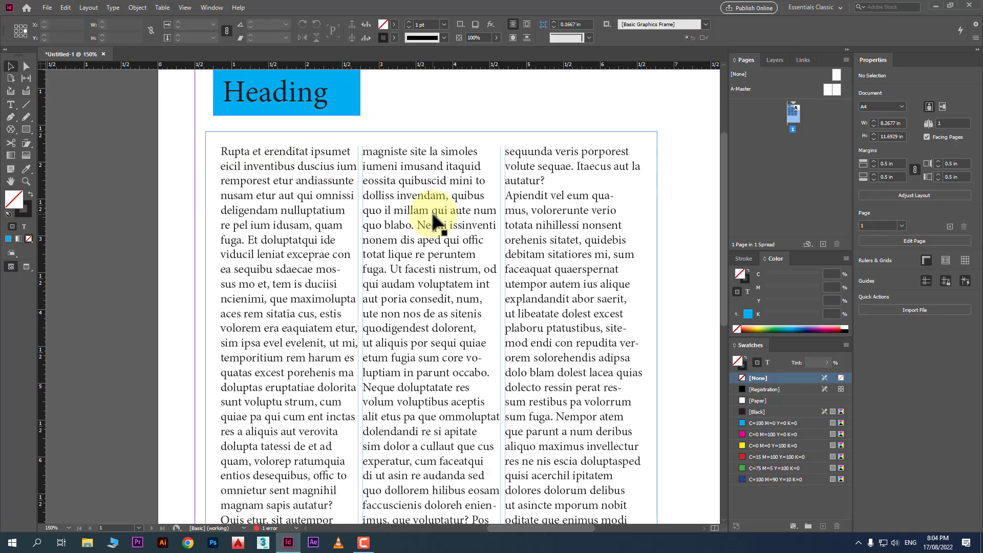
# Examine the general Text Frame Options of the three-column text frame, including vertical justification, and close them without changes.
pyautogui.click(323, 103)
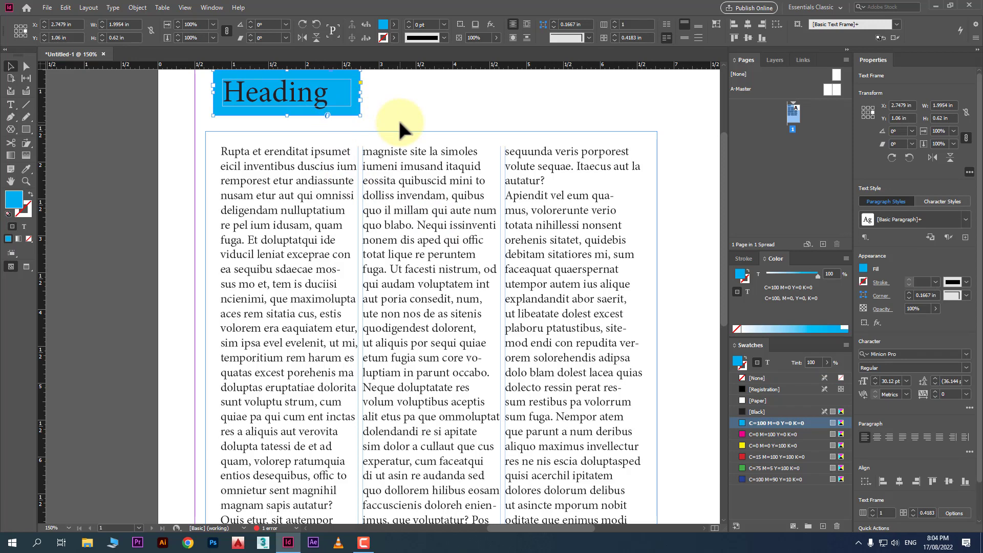
pyautogui.click(460, 176)
pyautogui.scroll(-1, 437, 206)
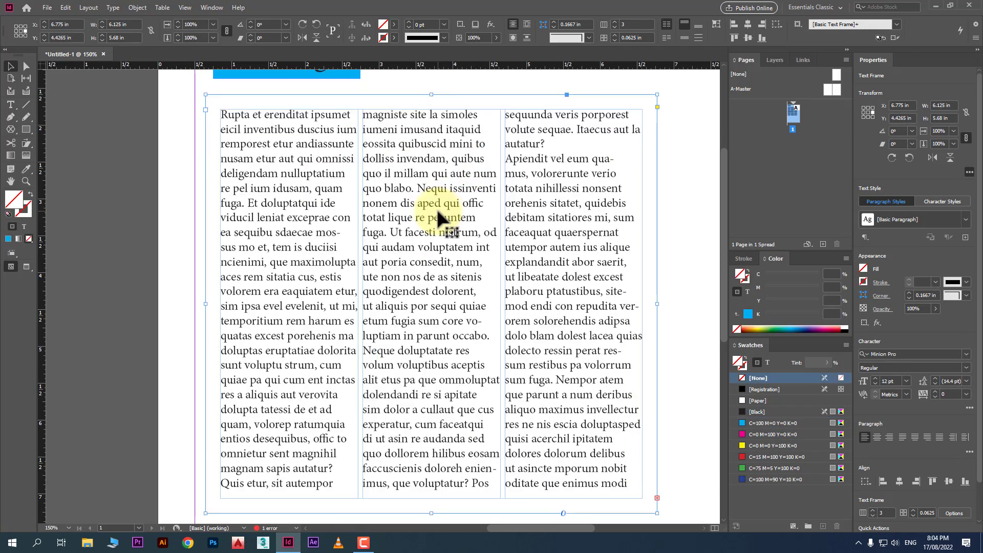
pyautogui.rightClick(439, 211)
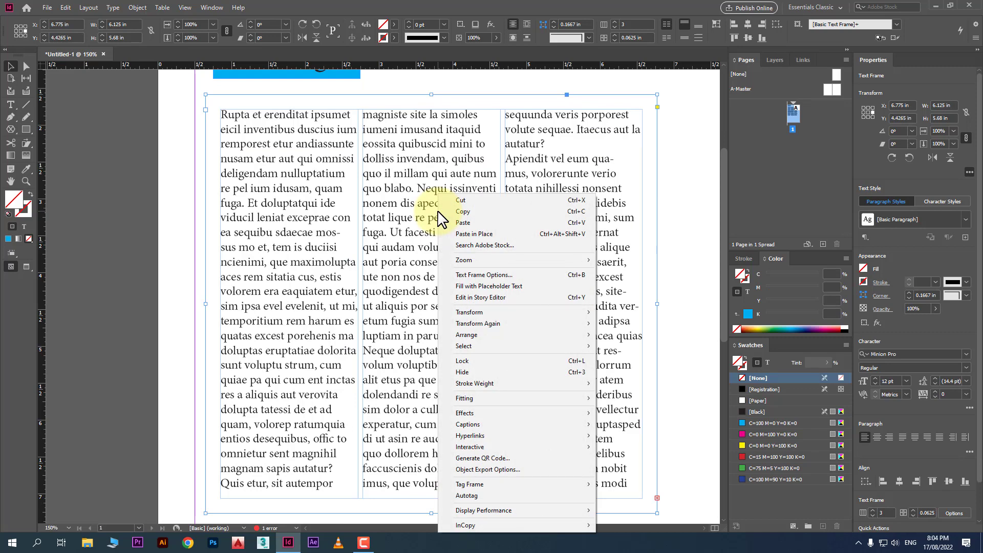
pyautogui.click(511, 273)
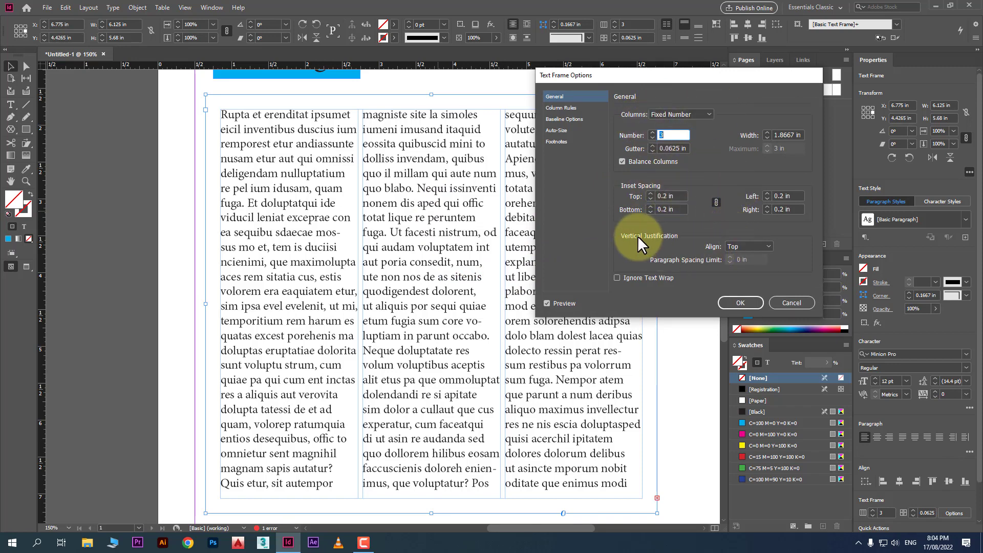
pyautogui.click(792, 303)
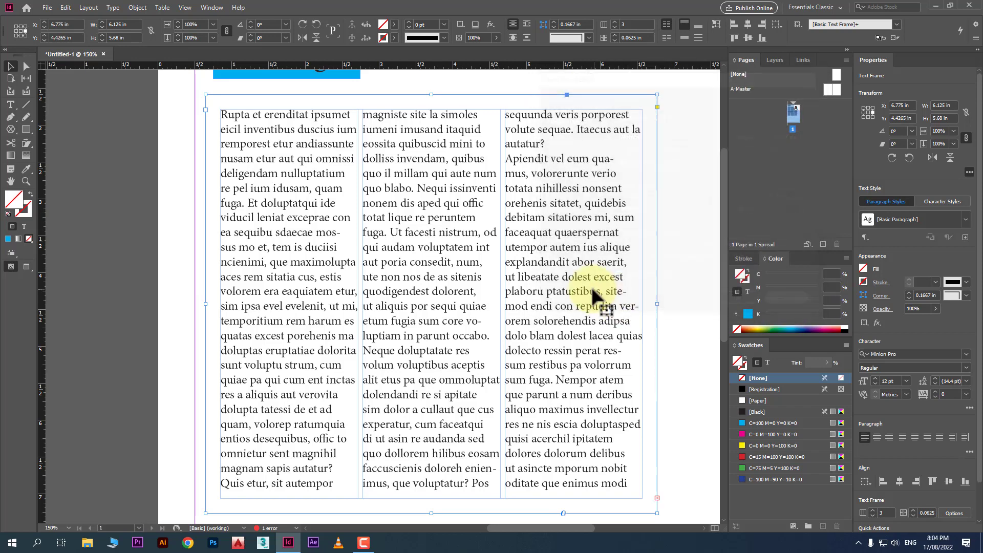
# Enlarge the three-column text frame from its lower-right corner to about 7.118 in wide and 7.36 in high.
pyautogui.scroll(-3, 591, 285)
pyautogui.moveTo(657, 365); pyautogui.dragTo(706, 453)
pyautogui.scroll(-2, 436, 362)
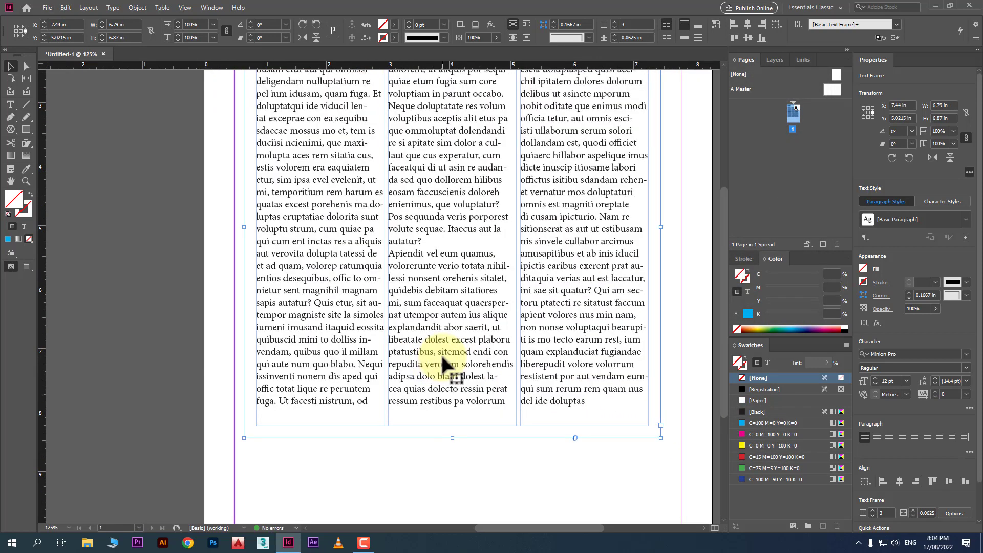
pyautogui.moveTo(618, 412); pyautogui.dragTo(633, 446)
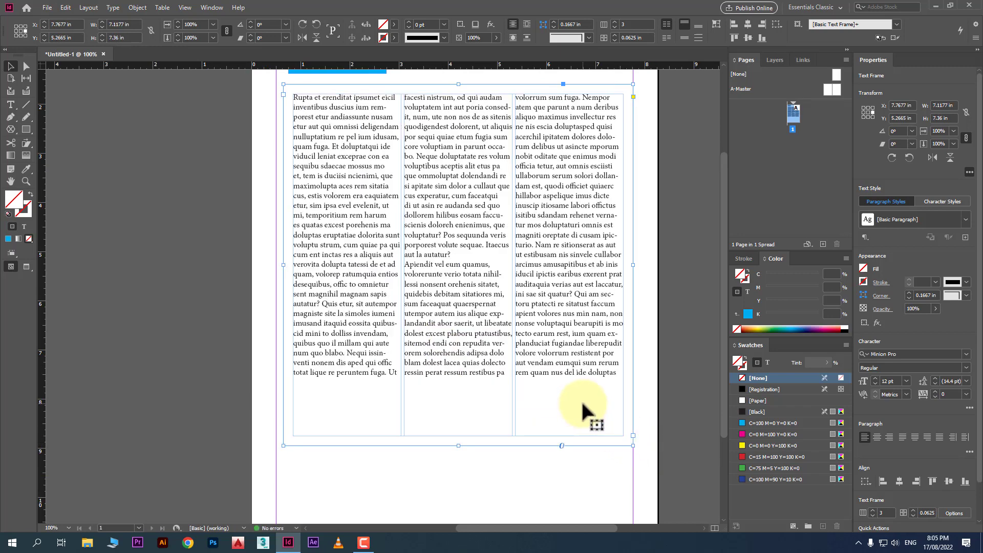
# Open the Text Frame Options of the three-column text frame and set its vertical justification to Center.
pyautogui.scroll(1, 581, 399)
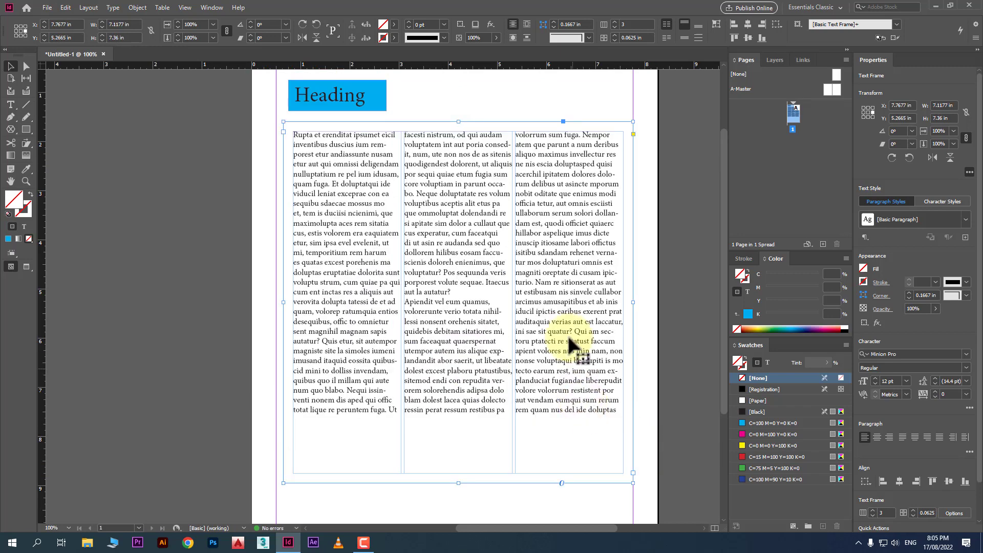
pyautogui.rightClick(557, 304)
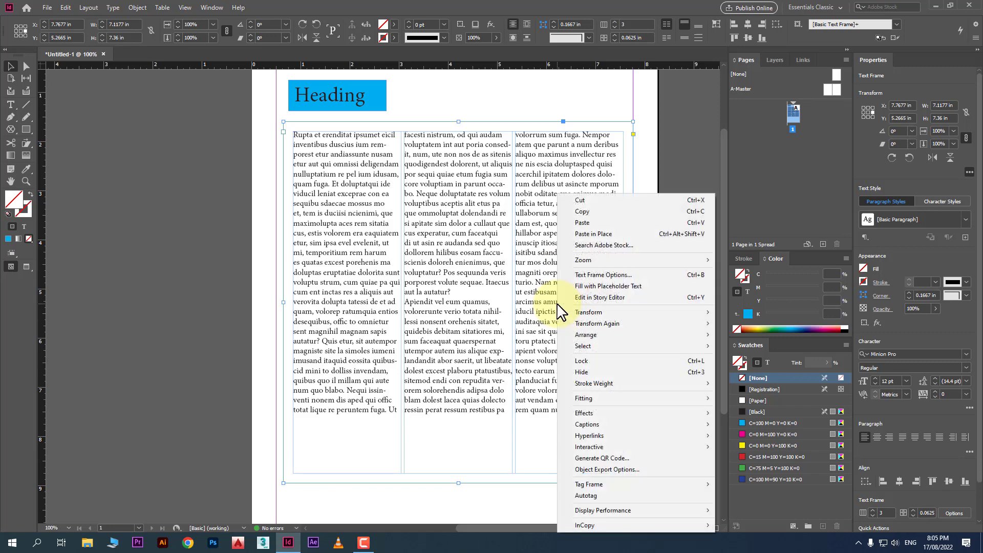
pyautogui.click(643, 275)
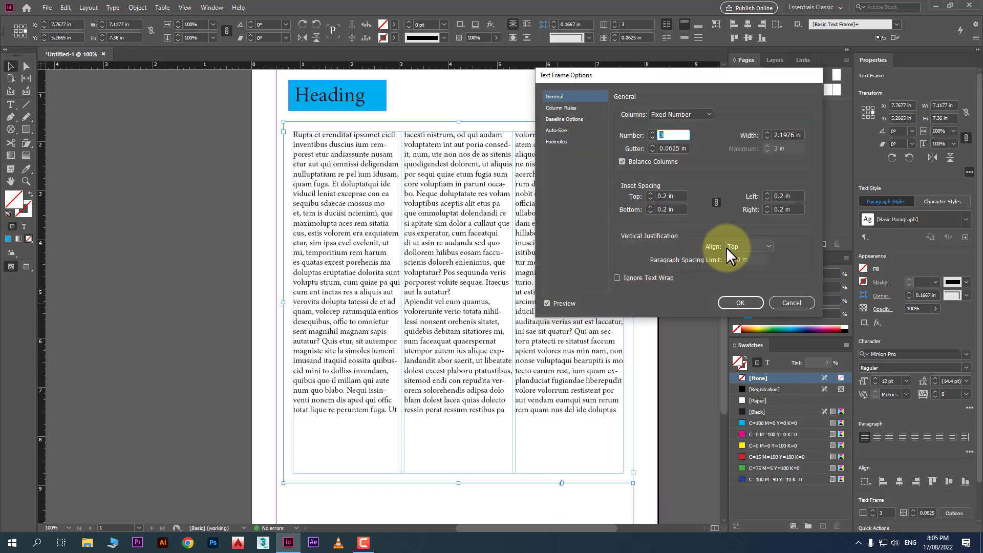
pyautogui.click(754, 248)
pyautogui.click(747, 268)
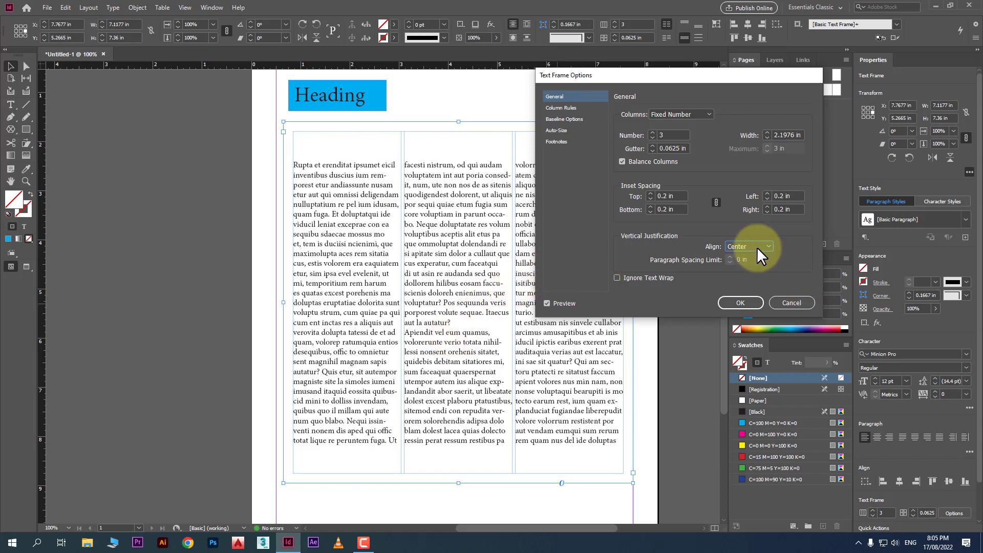
# Insert column rules between the columns of the three-column text frame.
pyautogui.click(571, 113)
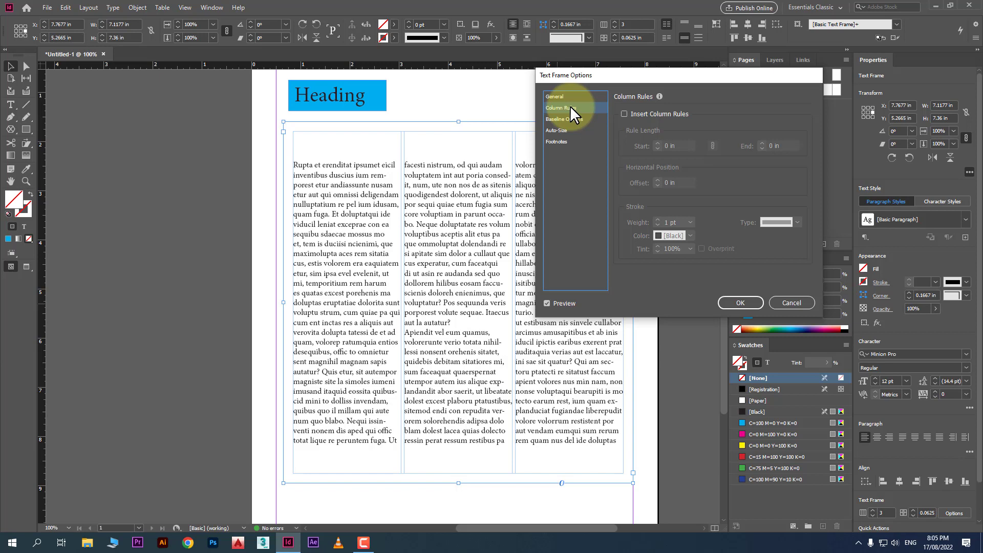
pyautogui.click(674, 113)
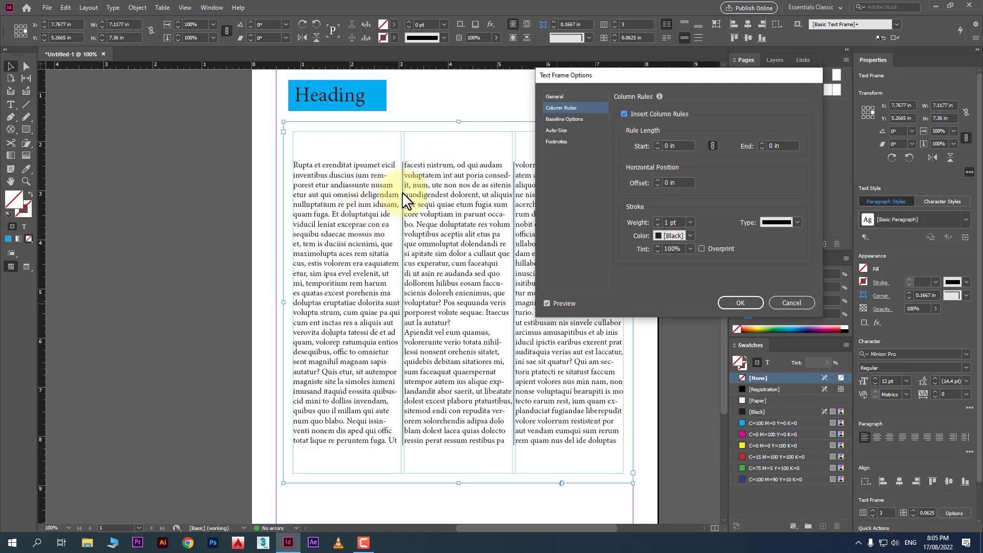
pyautogui.click(740, 303)
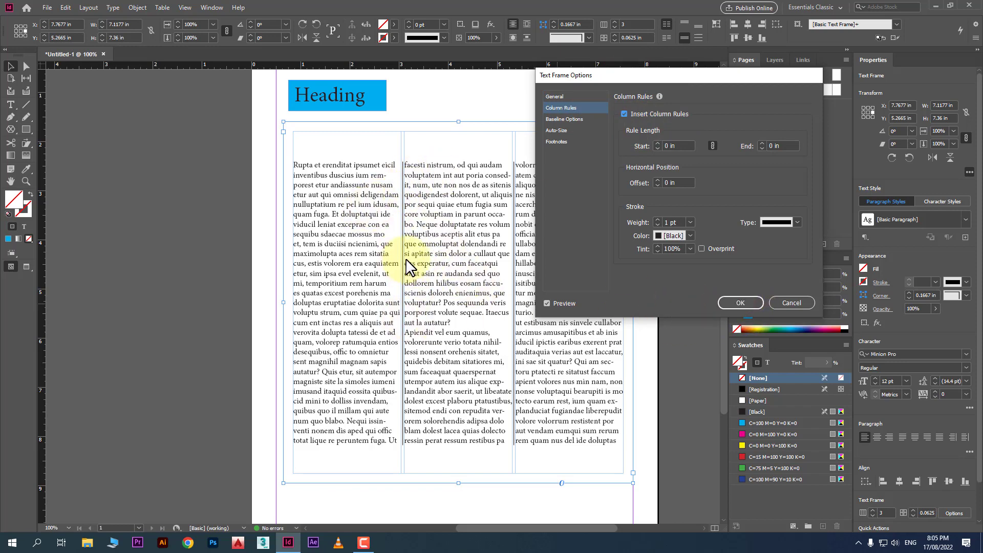
# Set the gutter of the three-column text frame to 0.3125 in.
pyautogui.click(557, 97)
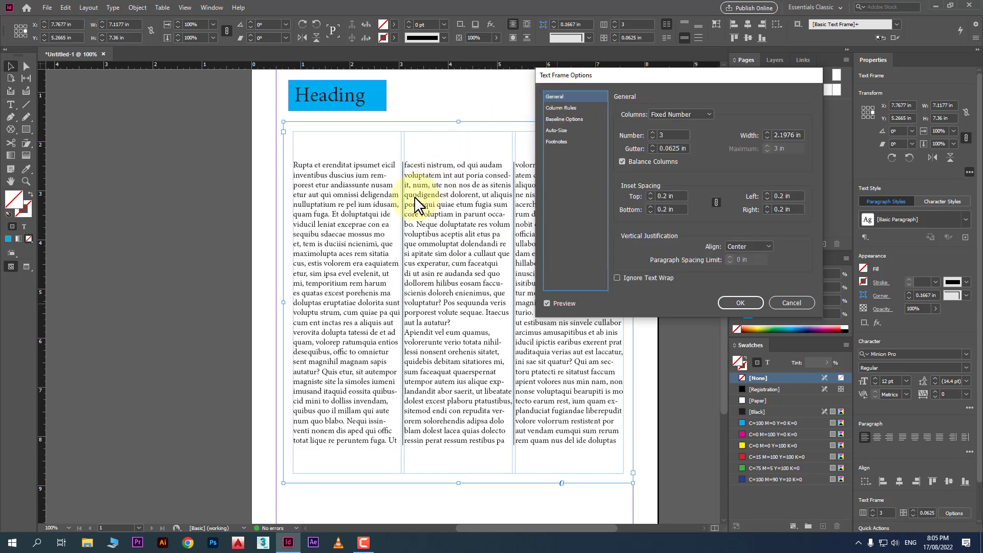
pyautogui.click(652, 146)
pyautogui.click(653, 145)
pyautogui.click(653, 145)
pyautogui.click(652, 145)
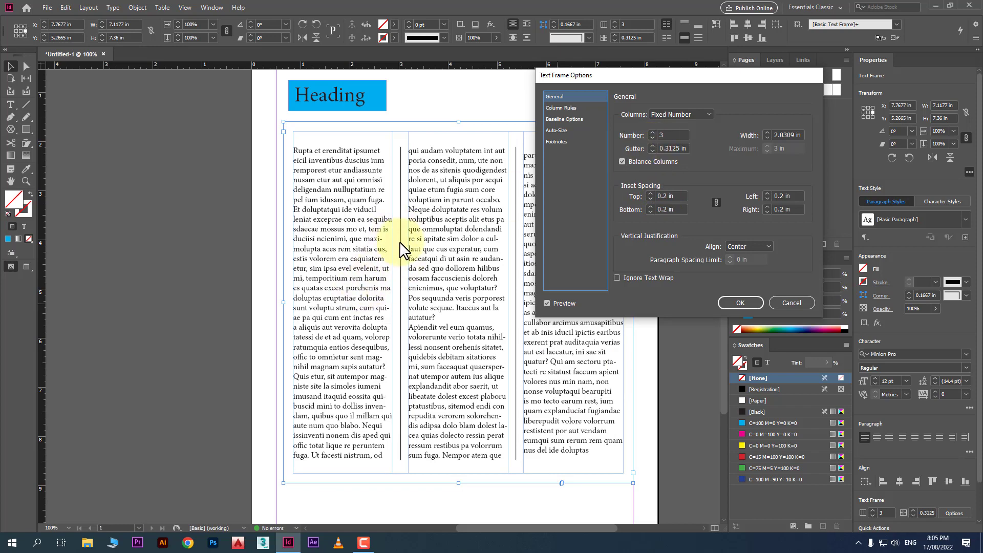
# Set the column rule length's start and end values to 0.9375 in.
pyautogui.click(562, 108)
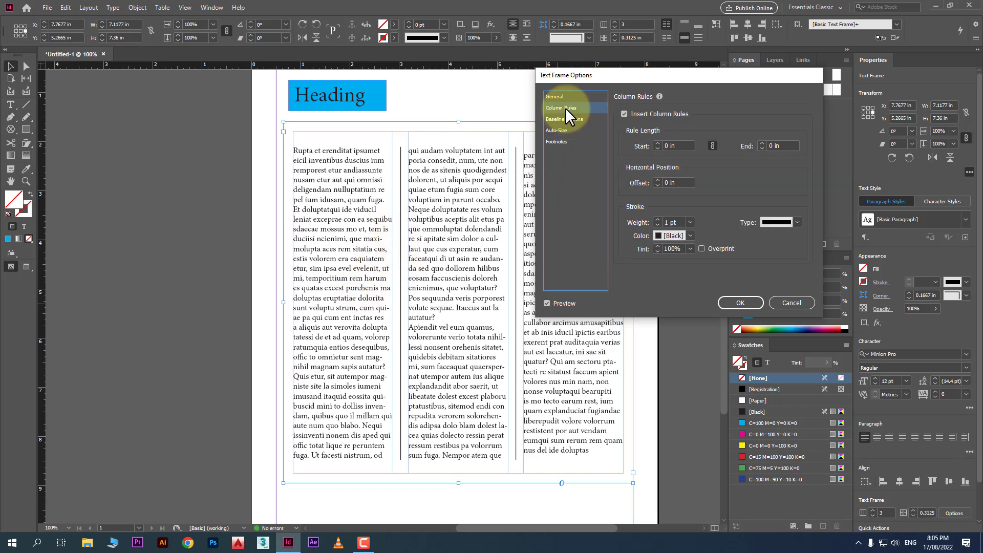
pyautogui.click(658, 144)
pyautogui.click(657, 143)
pyautogui.click(657, 144)
pyautogui.click(657, 144)
pyautogui.click(657, 143)
pyautogui.click(657, 143)
pyautogui.click(657, 144)
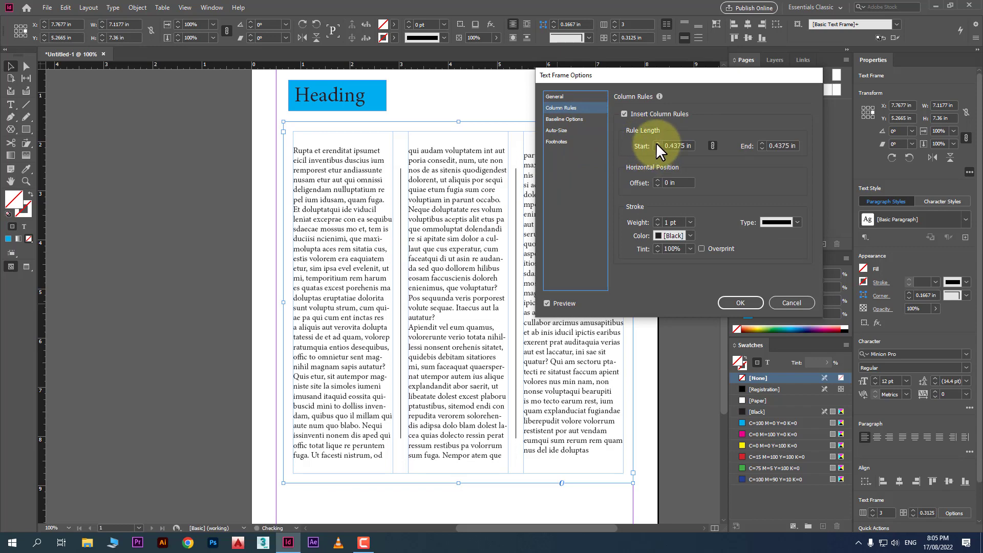
pyautogui.click(657, 144)
pyautogui.click(658, 143)
pyautogui.click(657, 143)
pyautogui.click(762, 143)
pyautogui.click(762, 143)
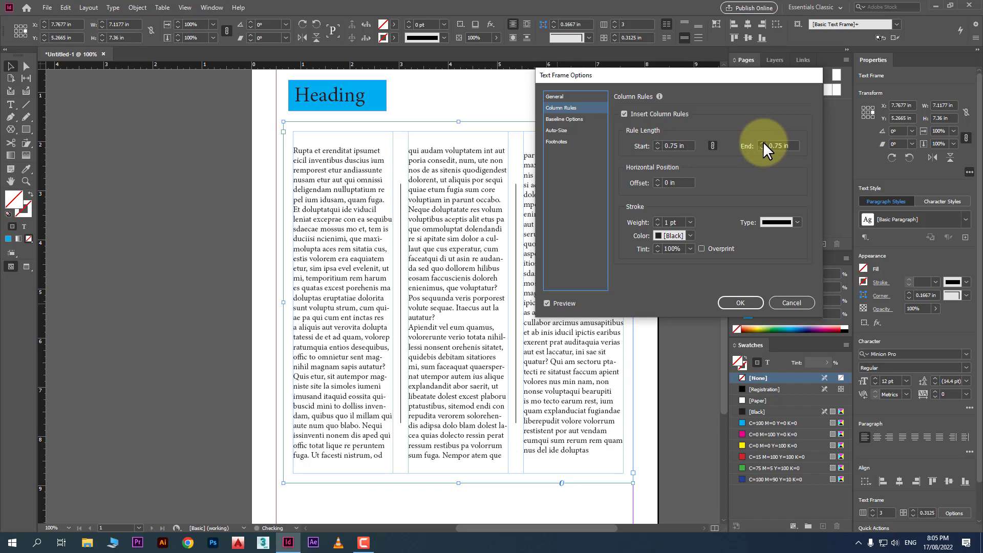
pyautogui.click(762, 143)
pyautogui.click(762, 143)
pyautogui.click(762, 144)
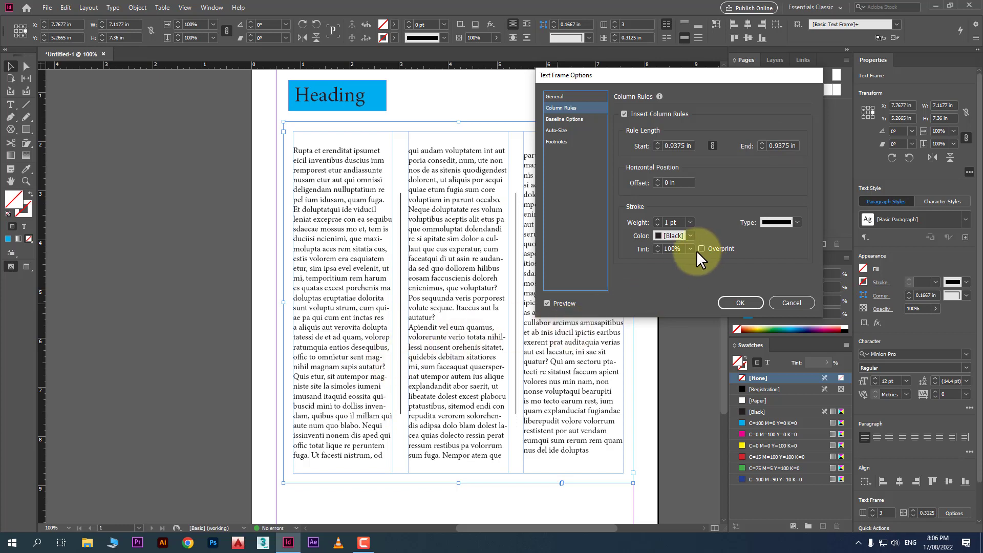
# Try the column rules' horizontal offset at 0.0625 in and -0.0625 in, and return it to 0 in.
pyautogui.click(658, 180)
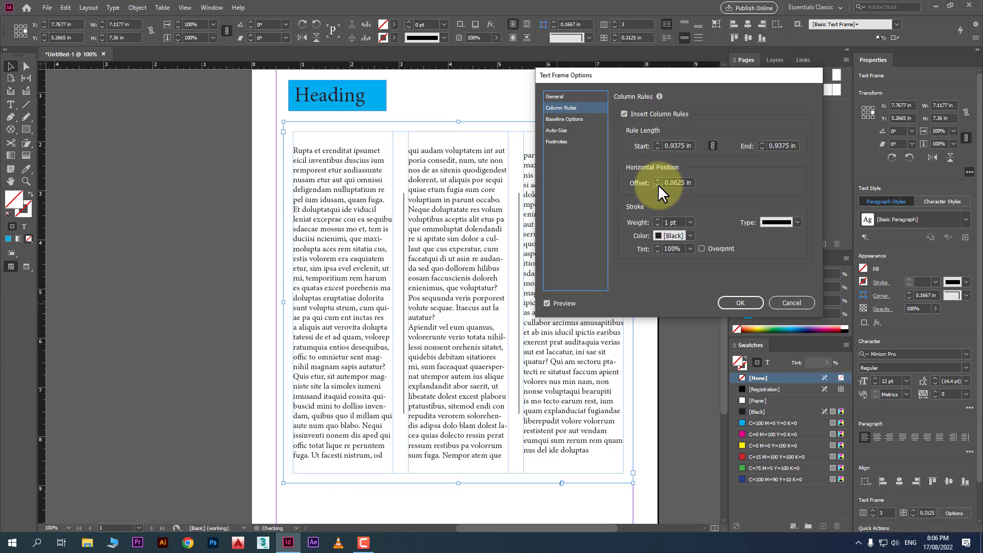
pyautogui.click(658, 185)
pyautogui.click(658, 185)
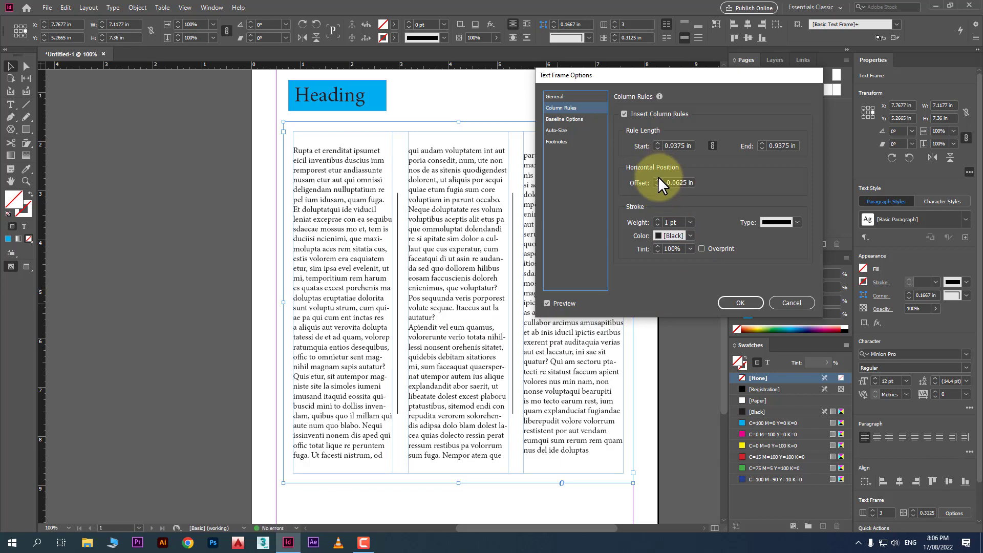
pyautogui.click(658, 179)
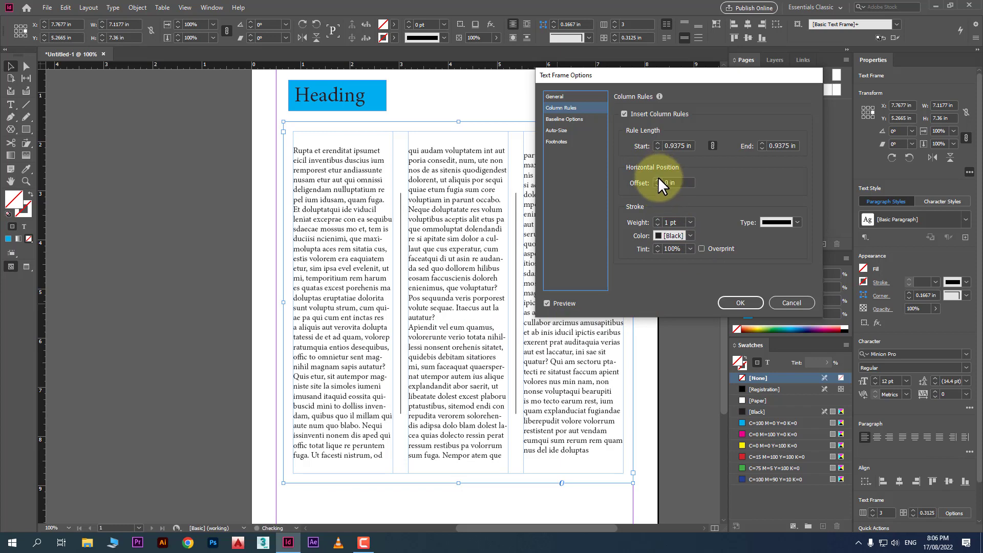
# Set the column rules' stroke weight to 3 pt and their type to Dotted.
pyautogui.click(689, 221)
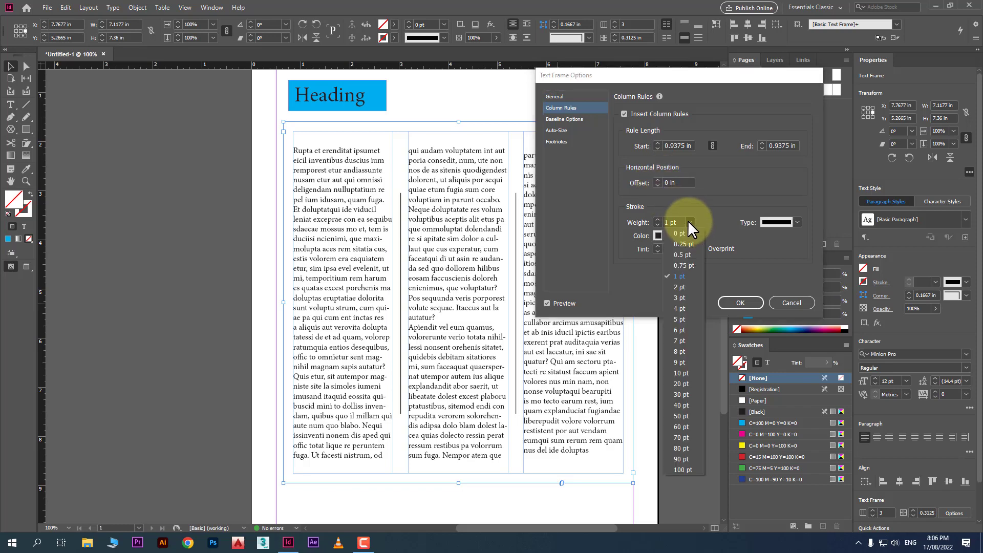
pyautogui.click(679, 298)
pyautogui.click(797, 222)
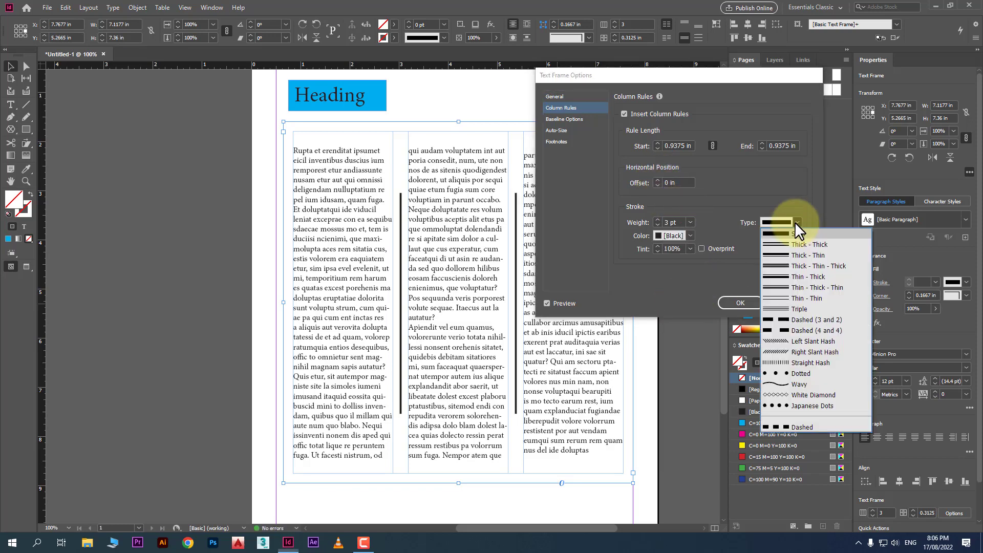
pyautogui.click(802, 374)
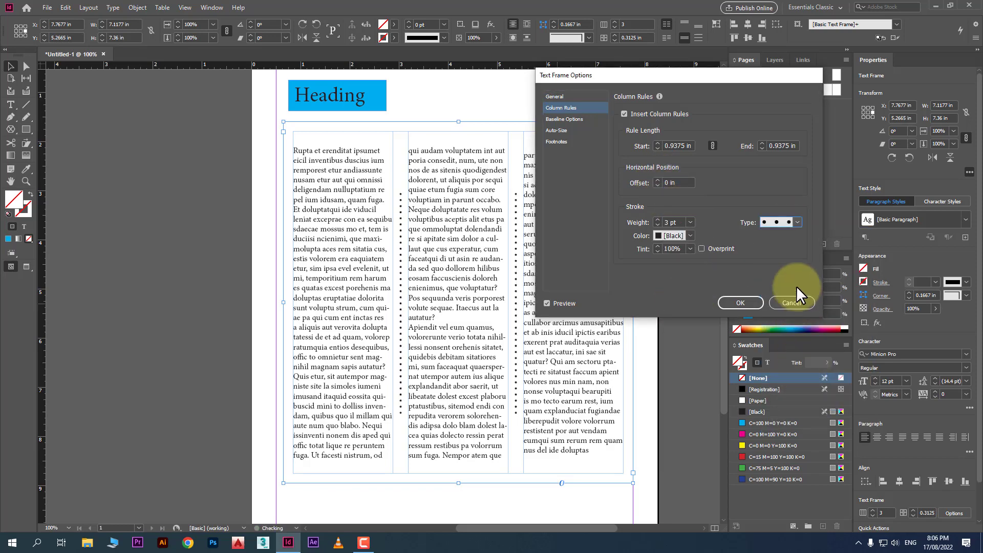
# Try the Wavy and White Diamond stroke types on the column rules and settle on Wavy.
pyautogui.click(791, 227)
pyautogui.click(800, 380)
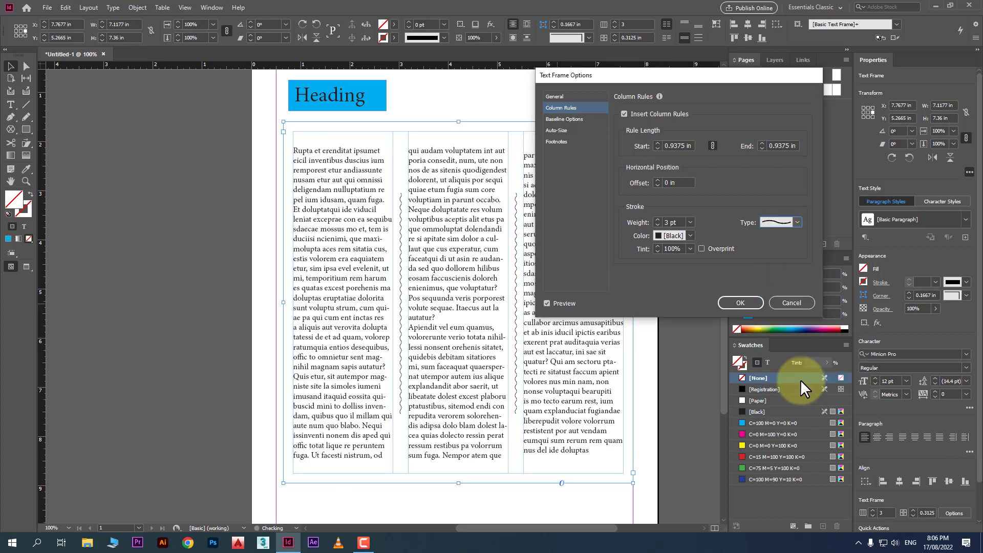
pyautogui.click(789, 221)
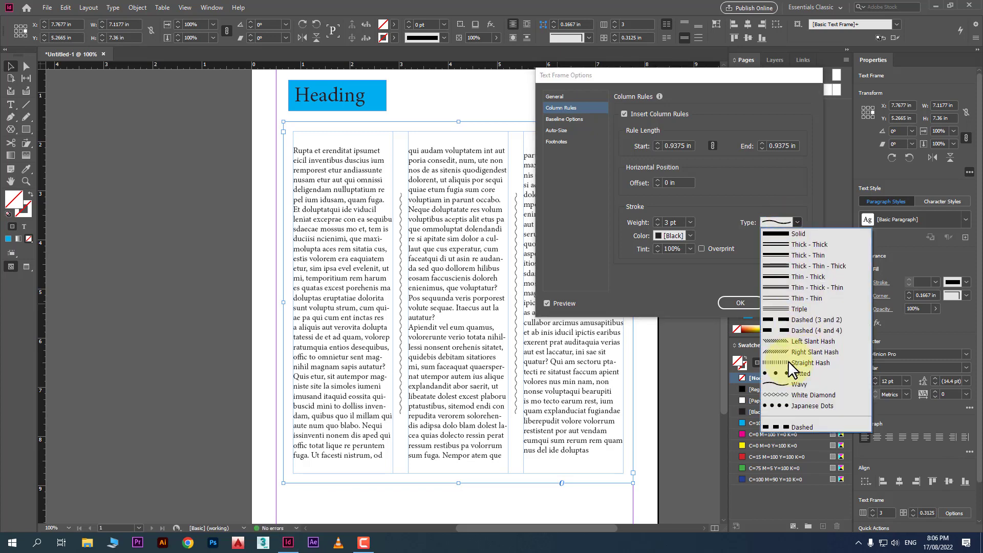
pyautogui.click(786, 392)
pyautogui.click(800, 211)
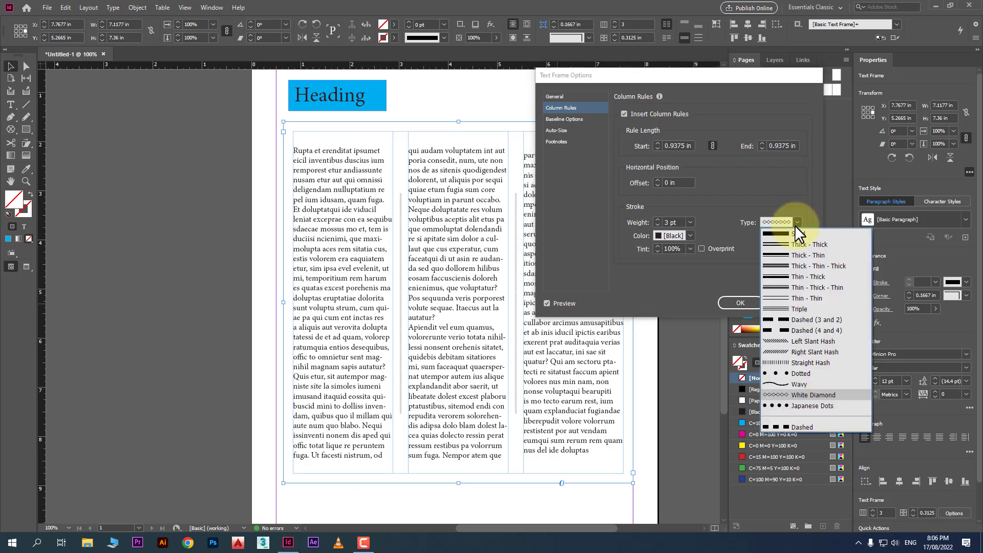
pyautogui.click(806, 380)
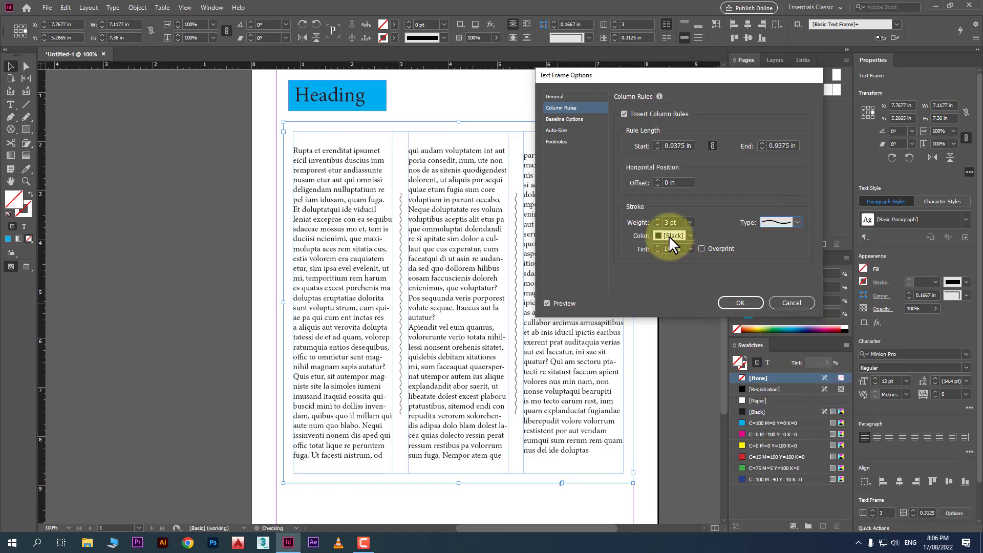
# Color the column rules C=15 M=100 Y=100 K=0 with a 7 pt weight and a 60% tint.
pyautogui.click(690, 235)
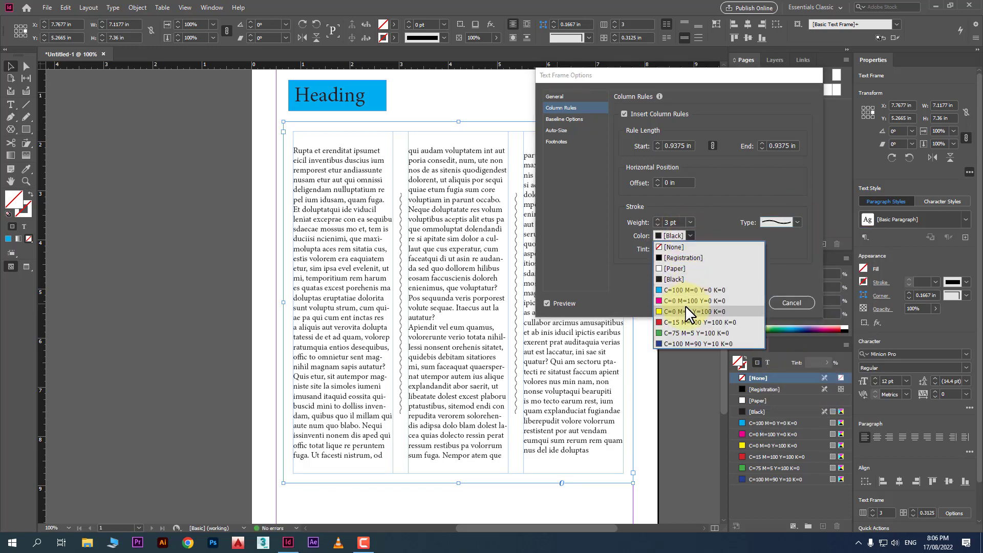
pyautogui.click(688, 322)
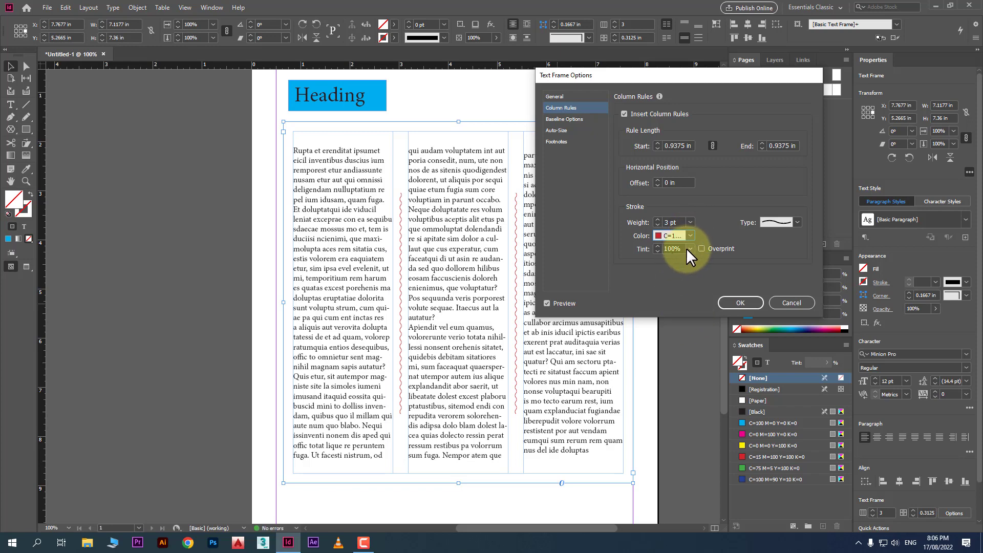
pyautogui.click(691, 222)
pyautogui.click(678, 340)
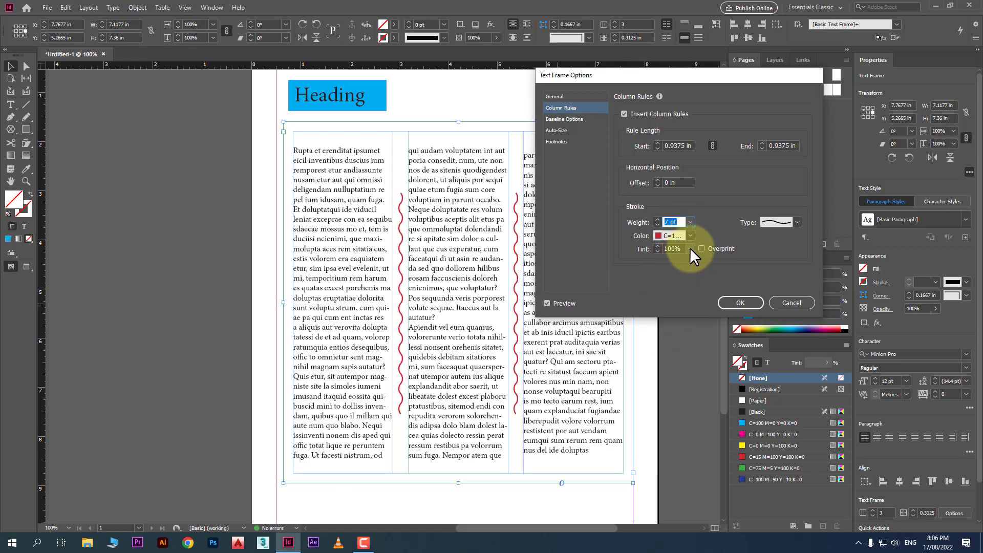
pyautogui.click(691, 249)
pyautogui.click(681, 322)
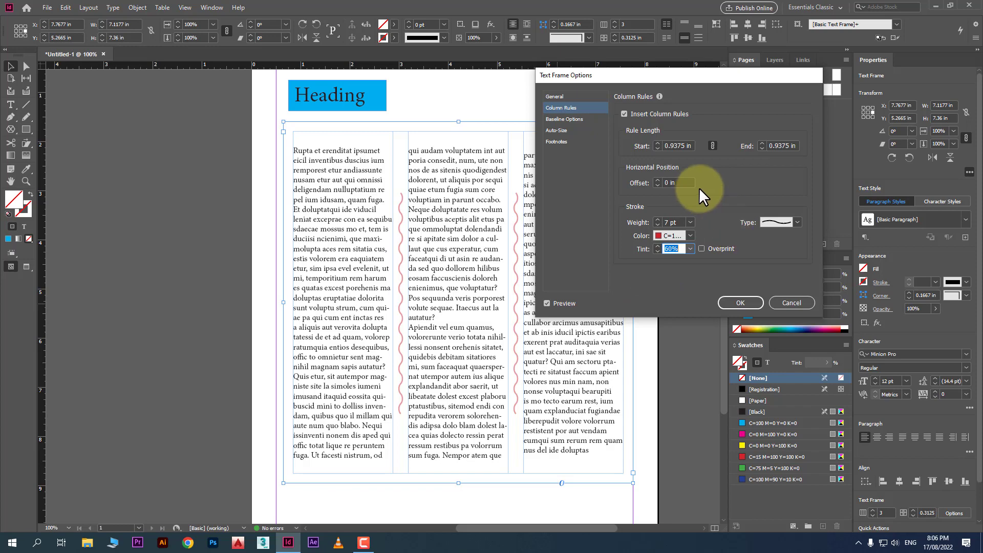
# View the Auto-Size settings of the three-column frame and discard all pending Text Frame Options changes.
pyautogui.click(556, 97)
pyautogui.click(574, 109)
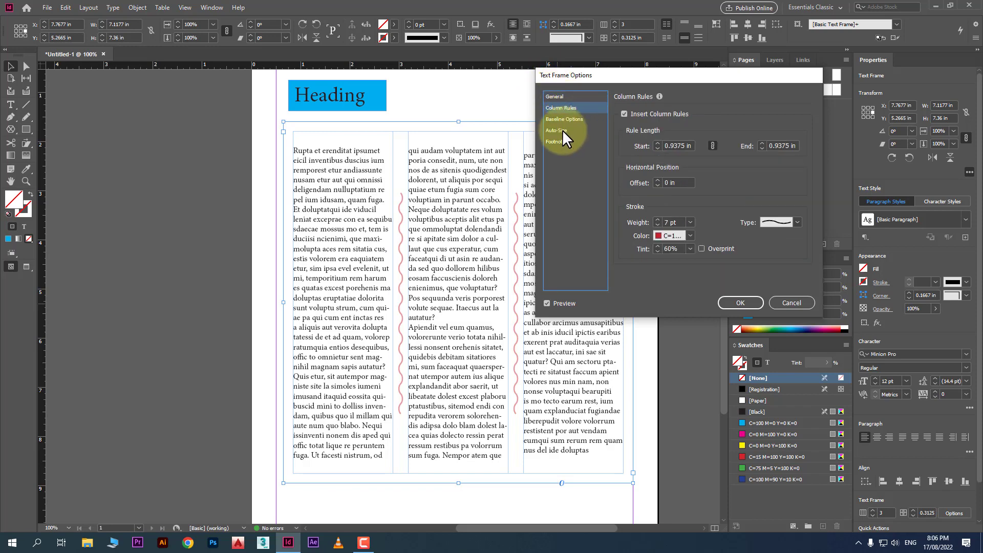
pyautogui.click(562, 130)
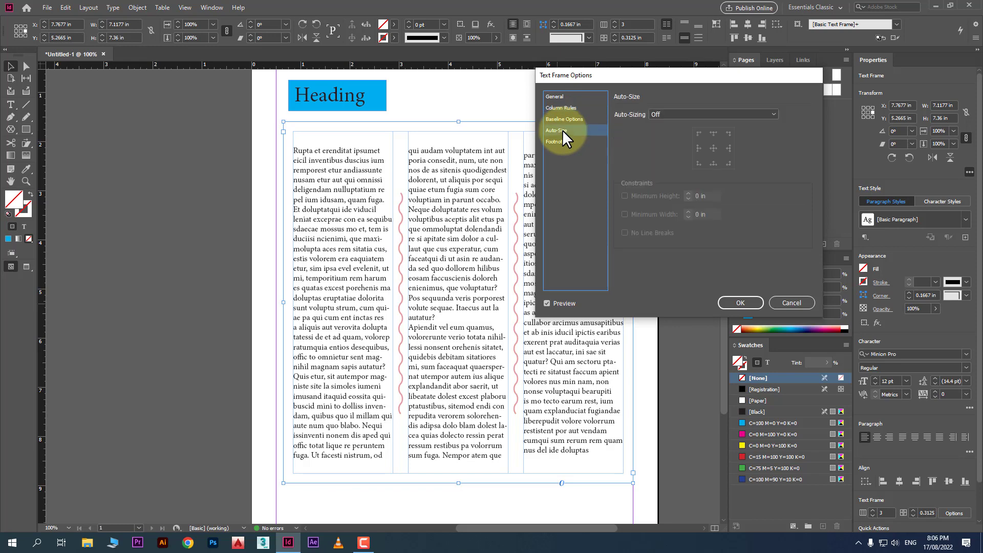
pyautogui.click(807, 304)
# Draw a text frame about 2.27 by 0.9 in below the three-column frame and fill it with placeholder text.
pyautogui.scroll(-3, 511, 236)
pyautogui.scroll(1, 411, 352)
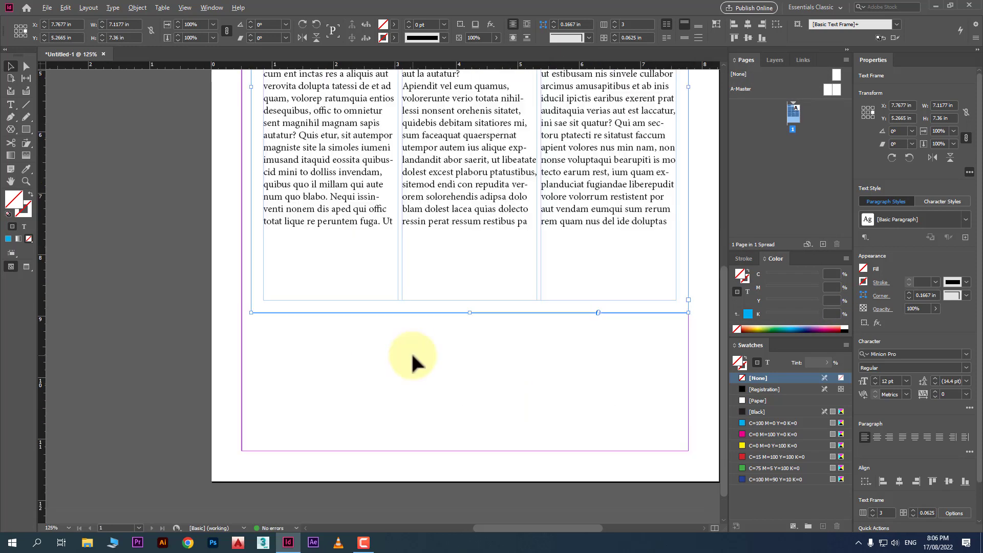
pyautogui.click(10, 104)
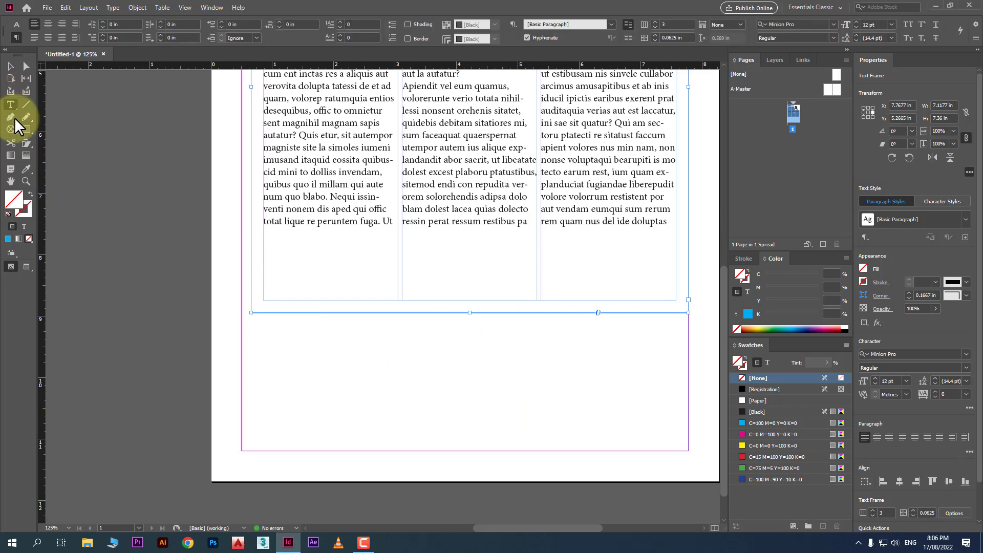
pyautogui.moveTo(323, 334); pyautogui.dragTo(460, 388)
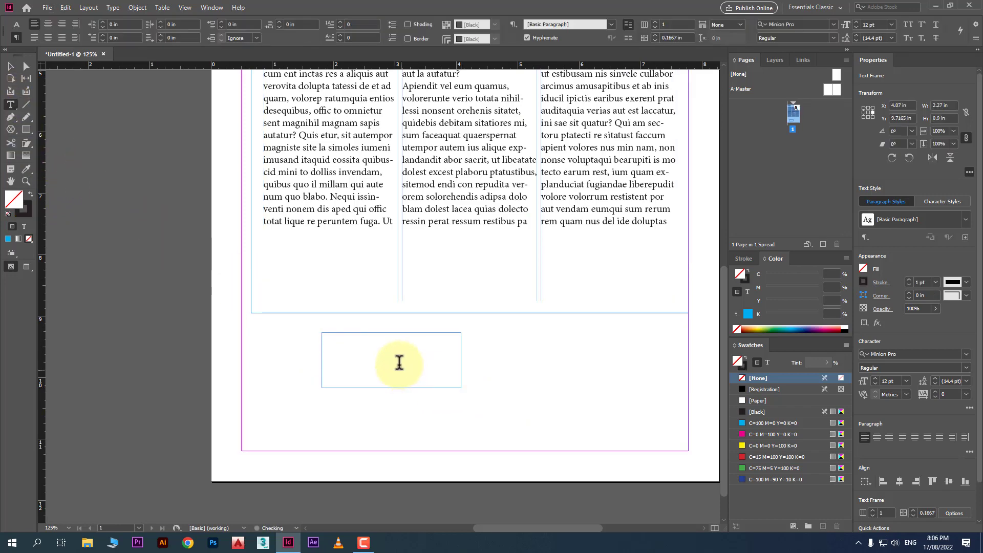
pyautogui.scroll(1, 397, 362)
pyautogui.hotkey('alt', 't')
pyautogui.press('i')
pyautogui.press('i')
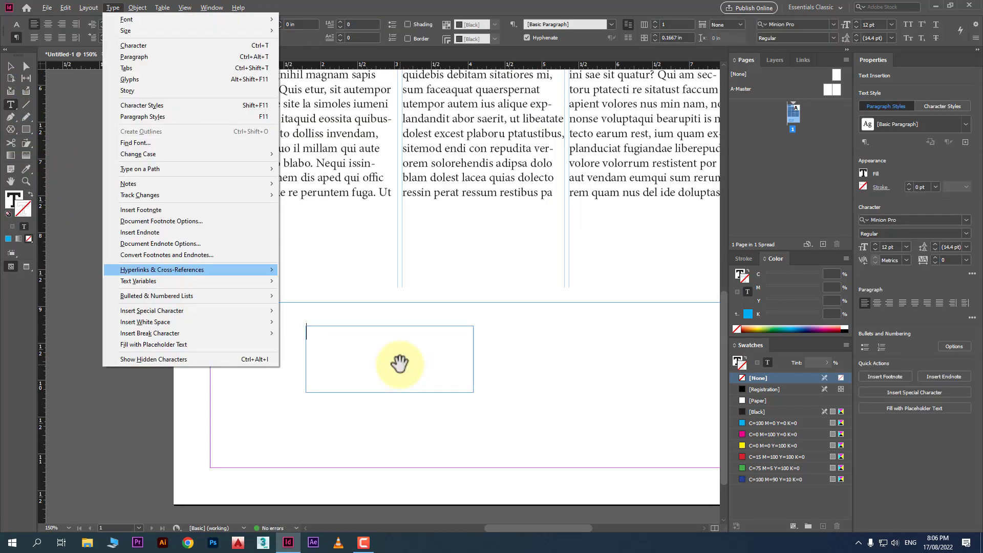
pyautogui.press('Return')
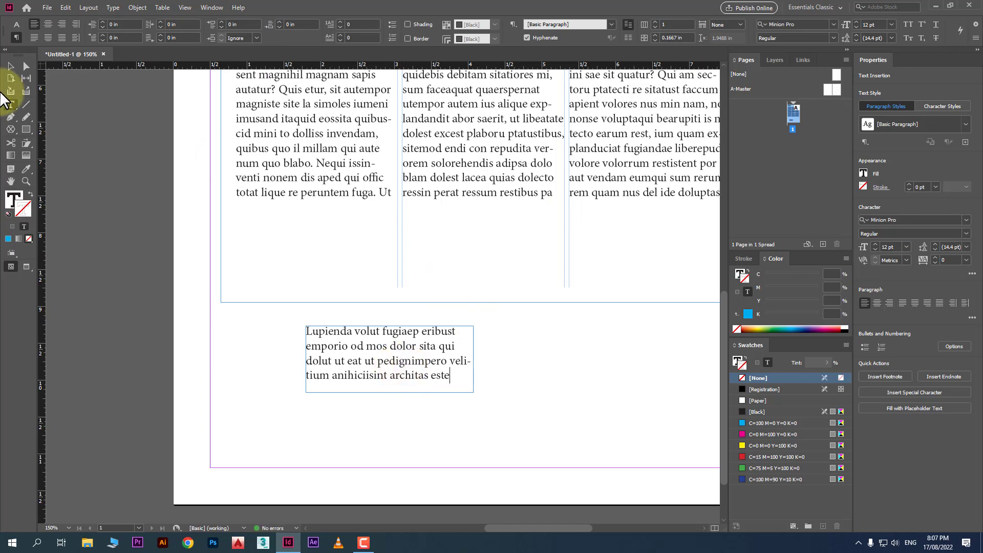
# Enlarge the new text frame to about 2.98 by 1.45 in and shift it slightly up and to the left.
pyautogui.click(10, 66)
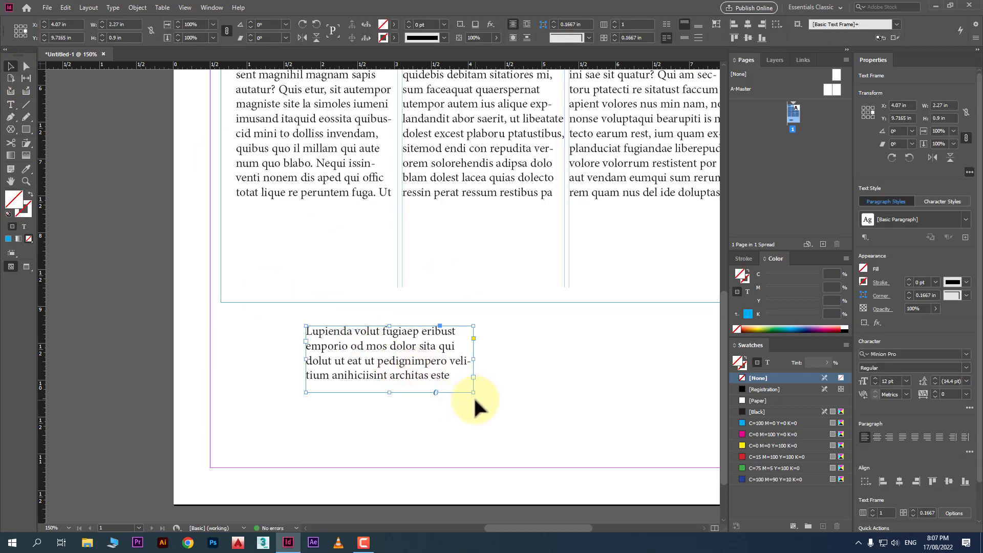
pyautogui.moveTo(474, 392); pyautogui.dragTo(525, 433)
pyautogui.moveTo(476, 363); pyautogui.dragTo(408, 344)
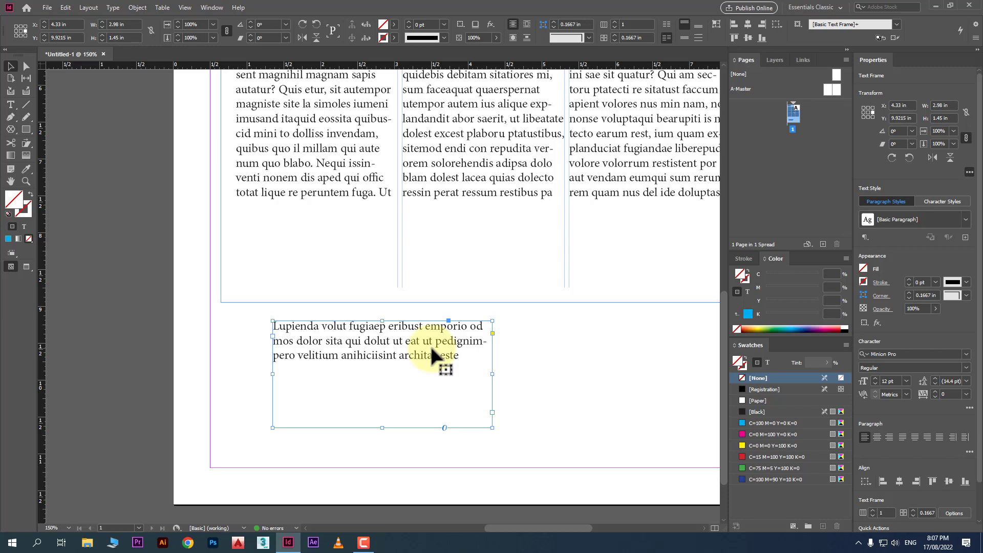
# Open the Text Frame Options of the small text frame and set its auto-sizing to Height Only.
pyautogui.rightClick(432, 349)
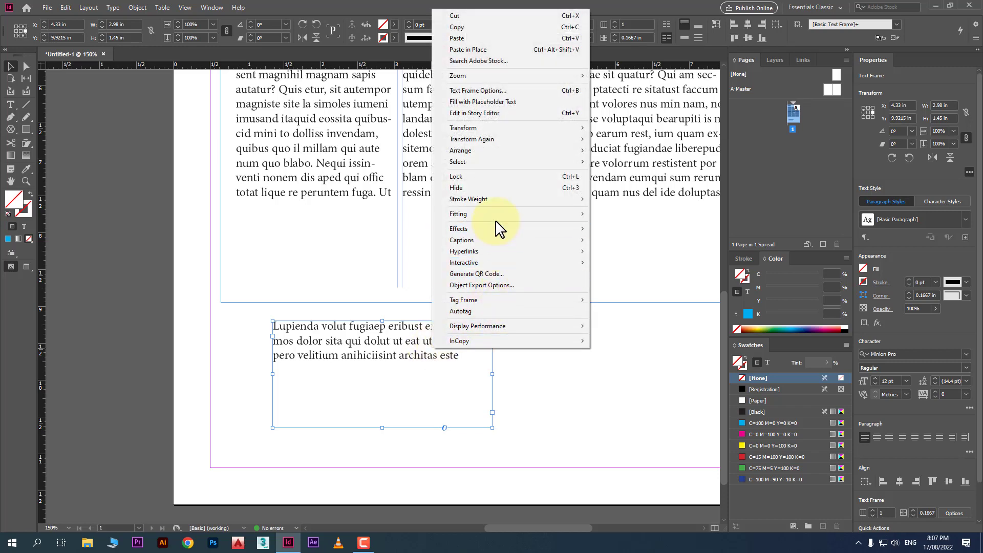
pyautogui.click(545, 91)
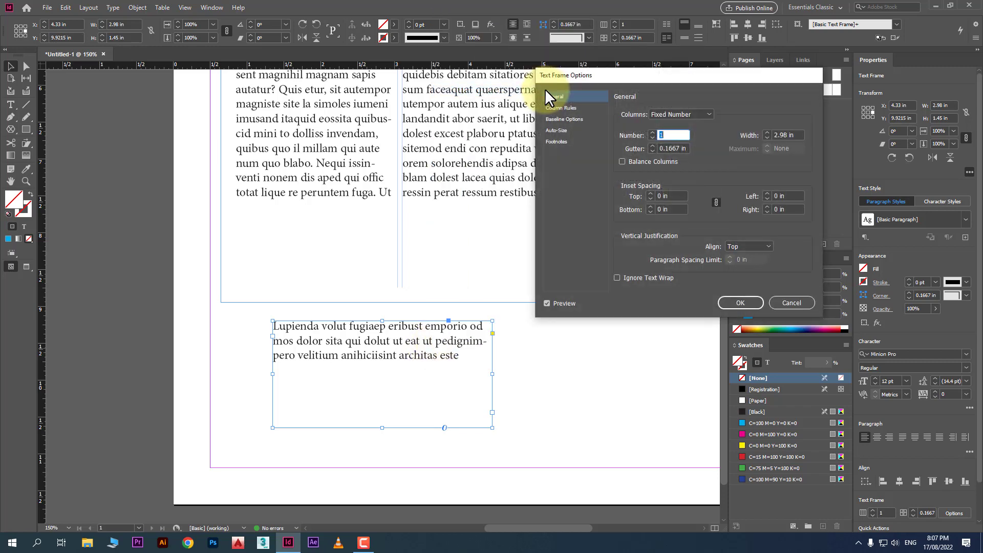
pyautogui.click(562, 131)
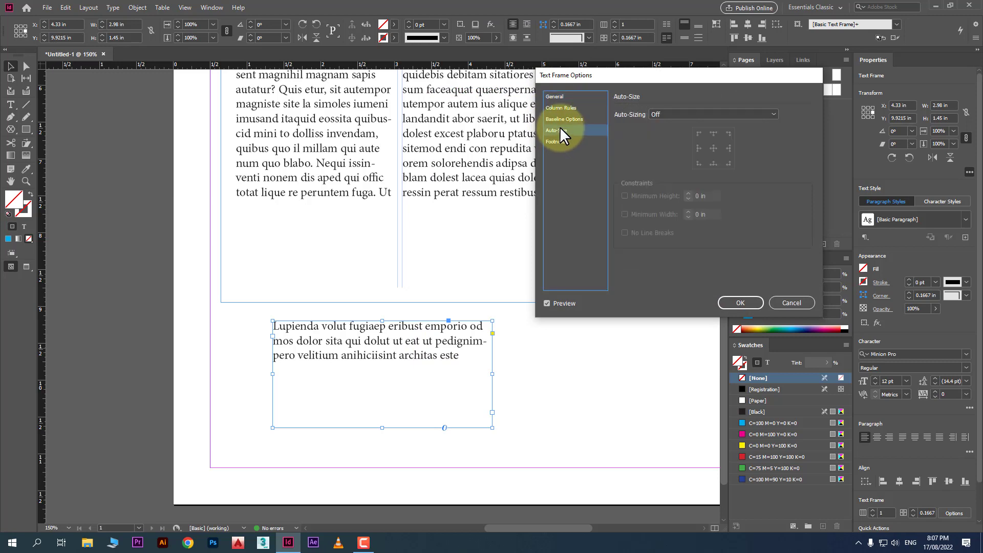
pyautogui.click(718, 118)
pyautogui.click(701, 135)
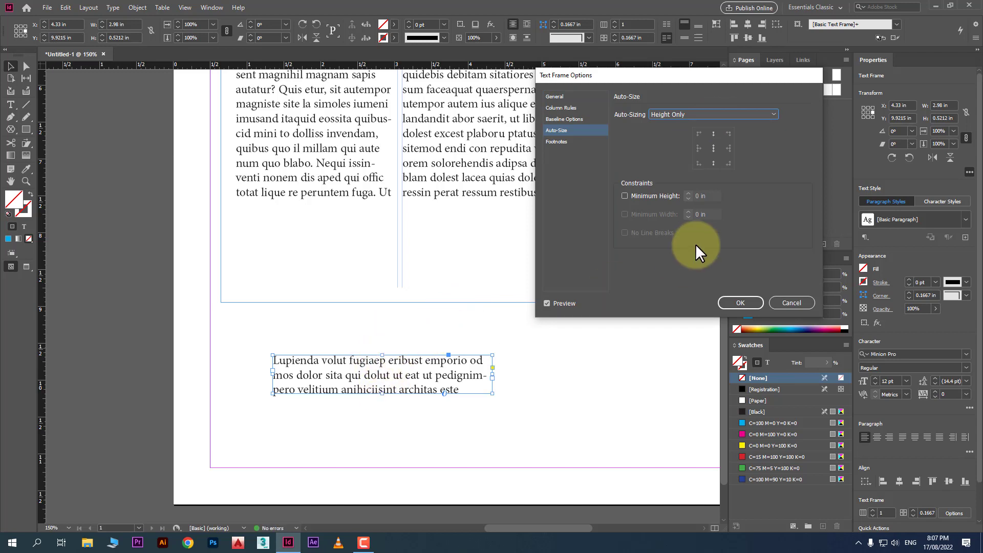
# Try the Width Only and Height and Width auto-sizing modes on the small text frame.
pyautogui.click(707, 110)
pyautogui.click(696, 148)
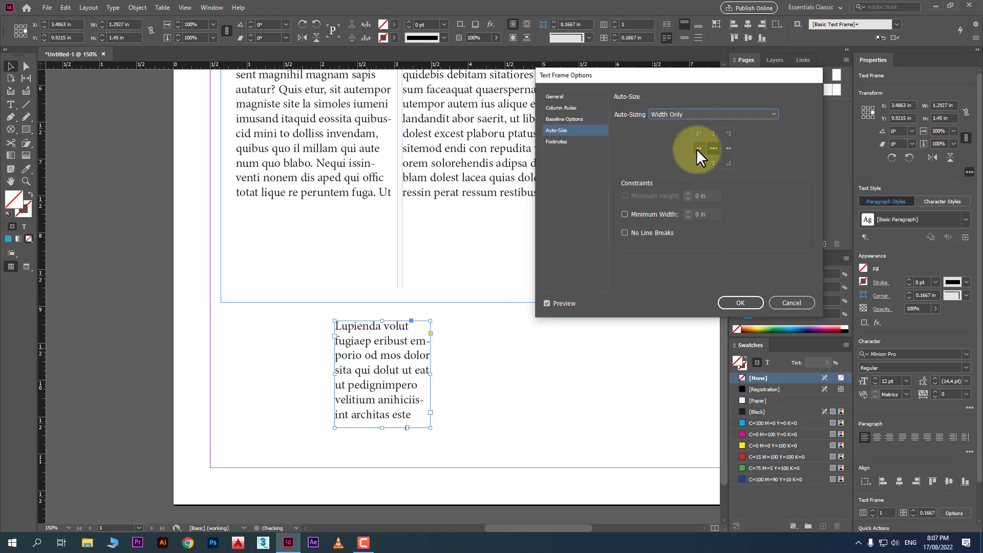
pyautogui.click(709, 115)
pyautogui.click(693, 155)
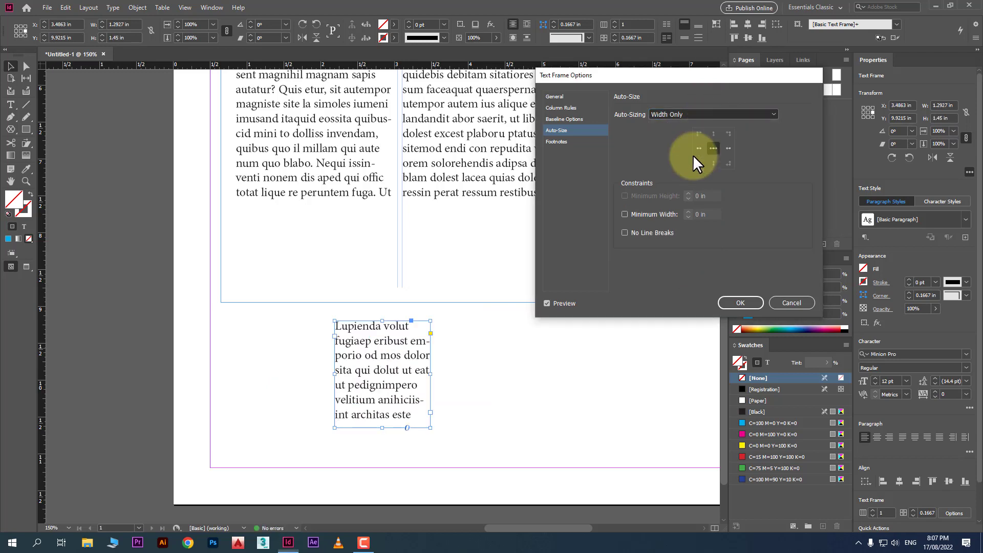
# Return the small frame's auto-sizing to Height Only, leave Minimum Height off, and apply the options.
pyautogui.click(695, 114)
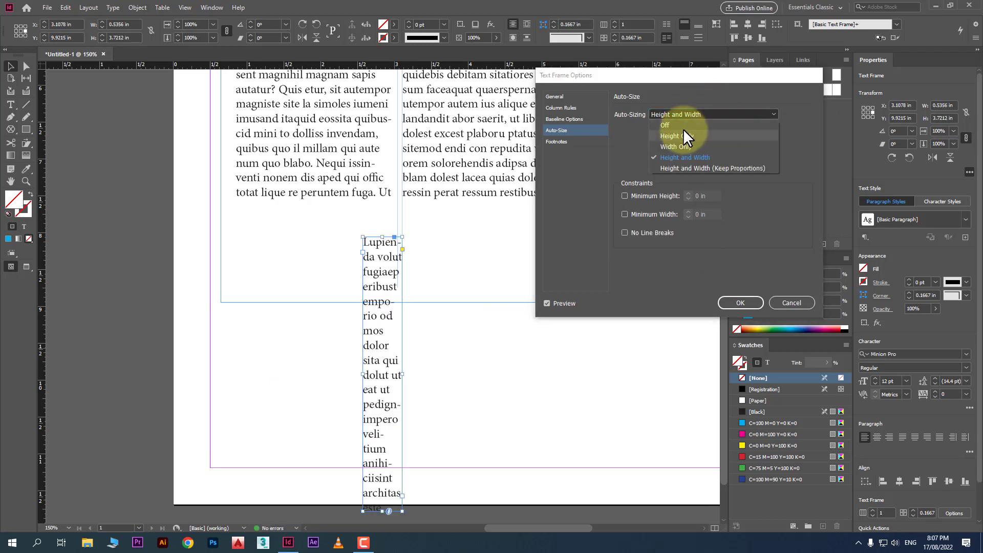
pyautogui.click(699, 136)
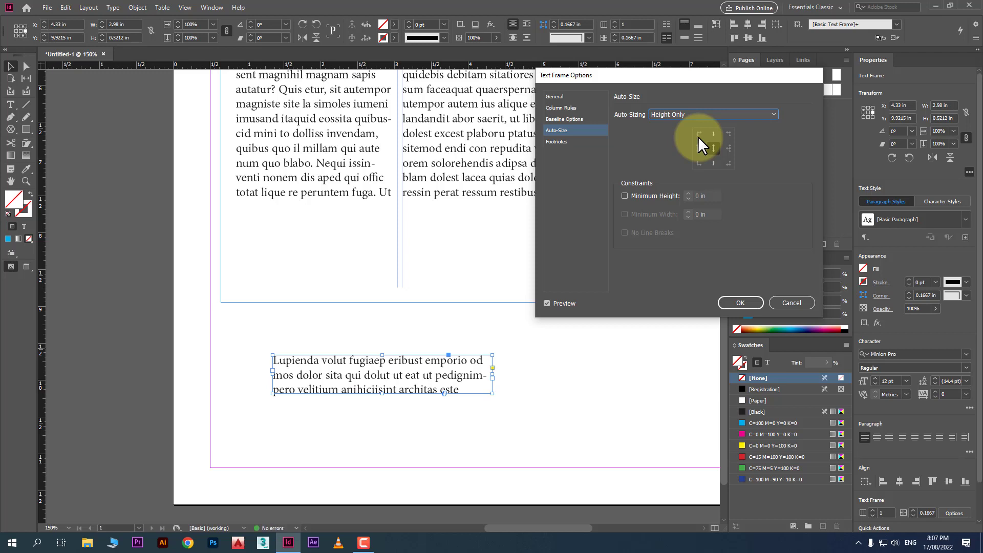
pyautogui.click(651, 195)
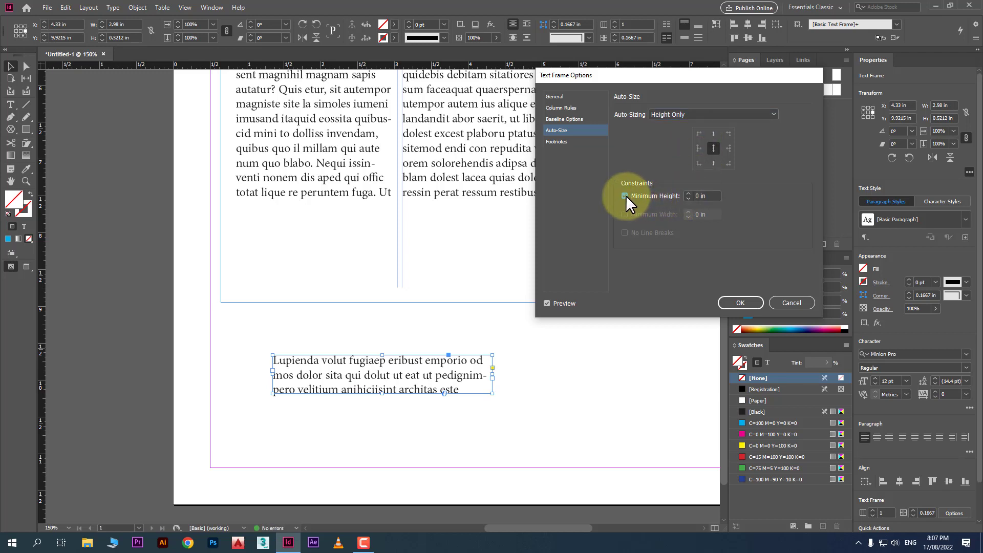
pyautogui.click(626, 196)
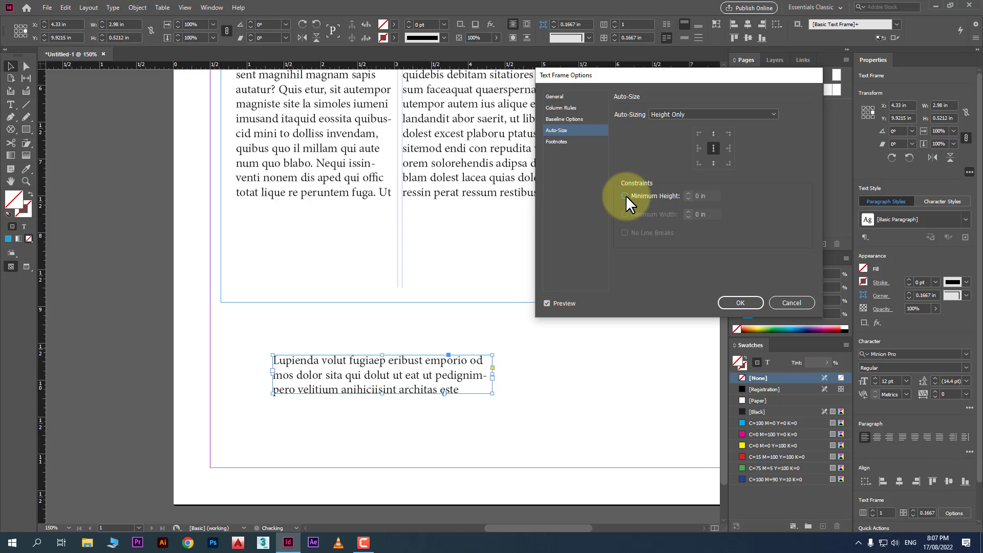
pyautogui.click(747, 303)
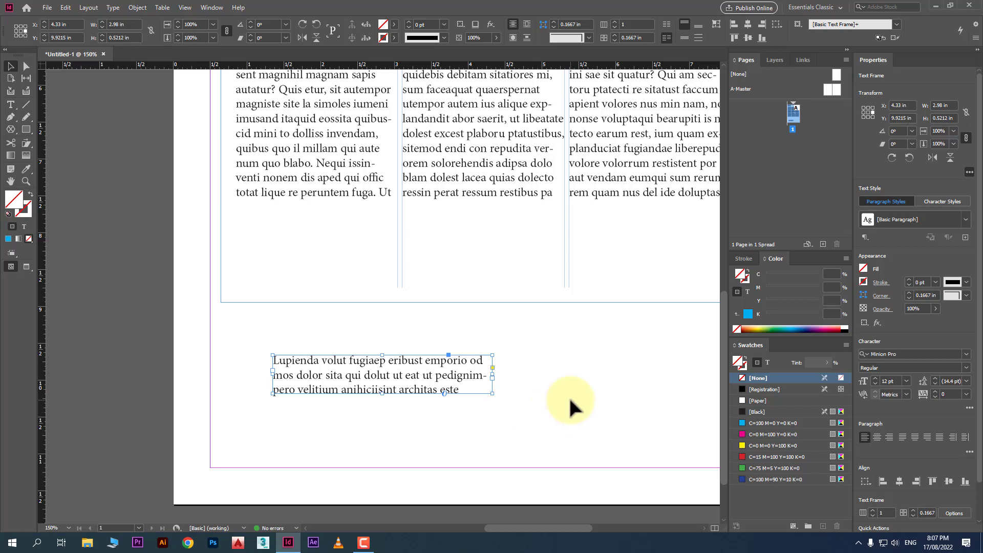
pyautogui.hotkey('ctrl', '-')
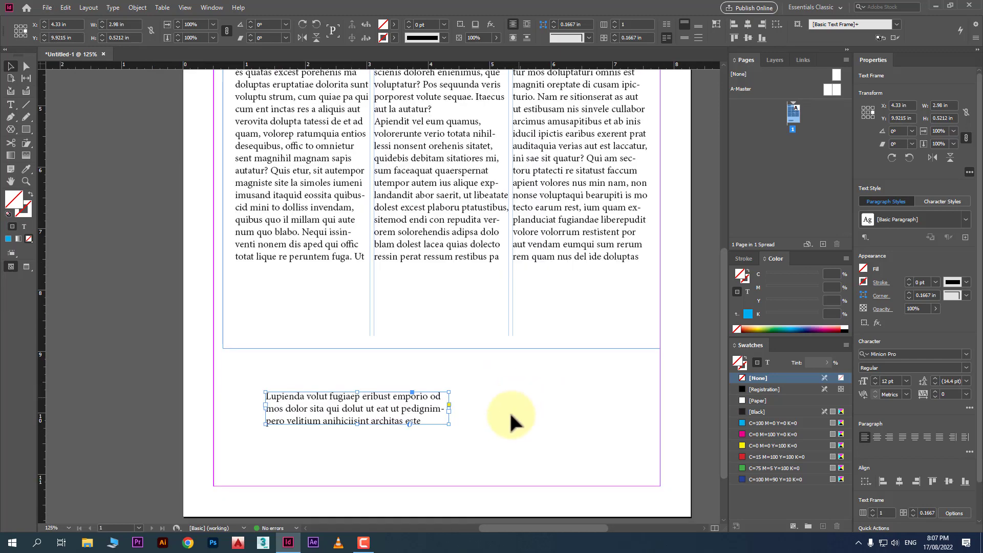
# Draw an elliptical frame about 4.04 by 3.72 in over the middle of the three-column text.
pyautogui.scroll(4, 509, 411)
pyautogui.scroll(2, 509, 414)
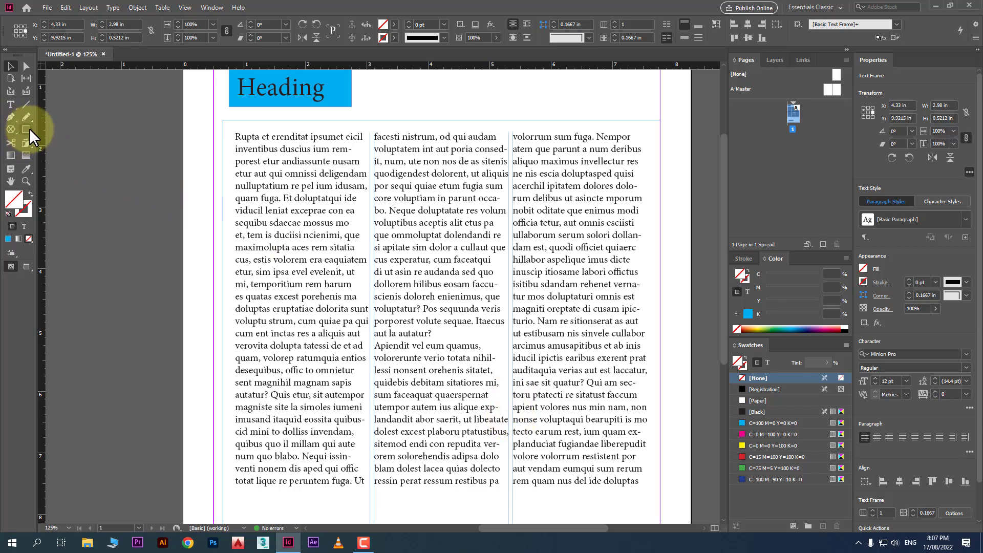
pyautogui.moveTo(10, 128); pyautogui.dragTo(64, 155)
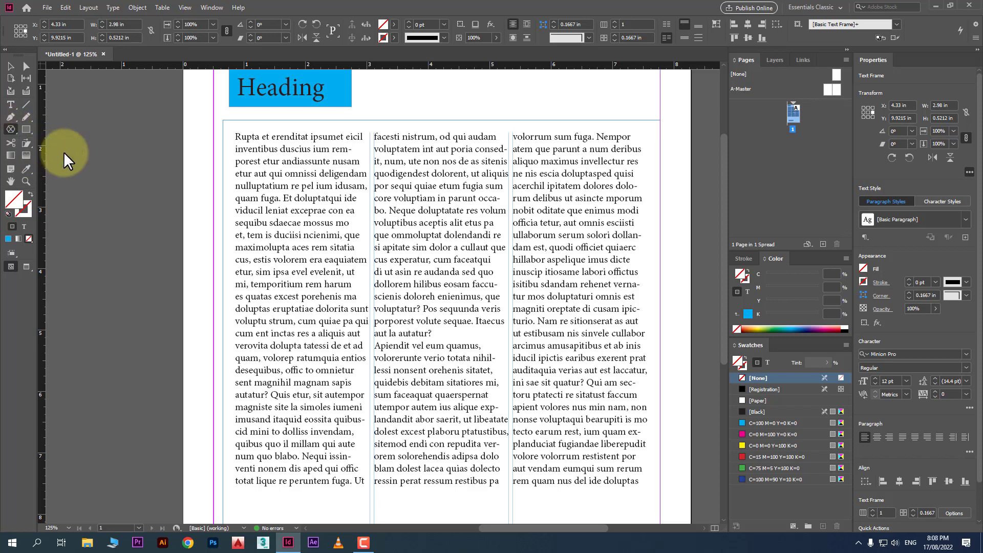
pyautogui.moveTo(348, 183); pyautogui.dragTo(596, 411)
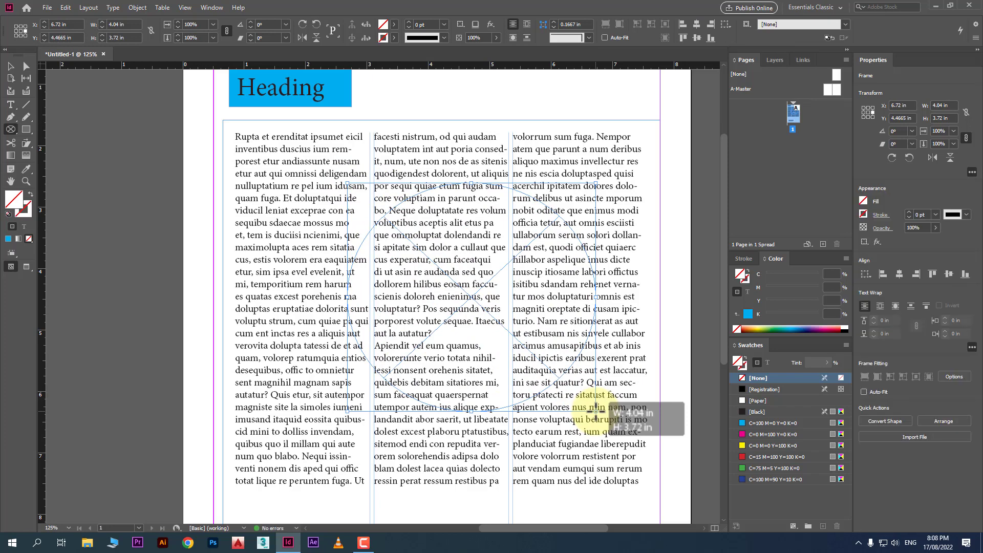
# Place the image pexels-shiny-diamond-3762878 in the elliptical frame and fit it with Fill Frame Proportionally.
pyautogui.click(47, 8)
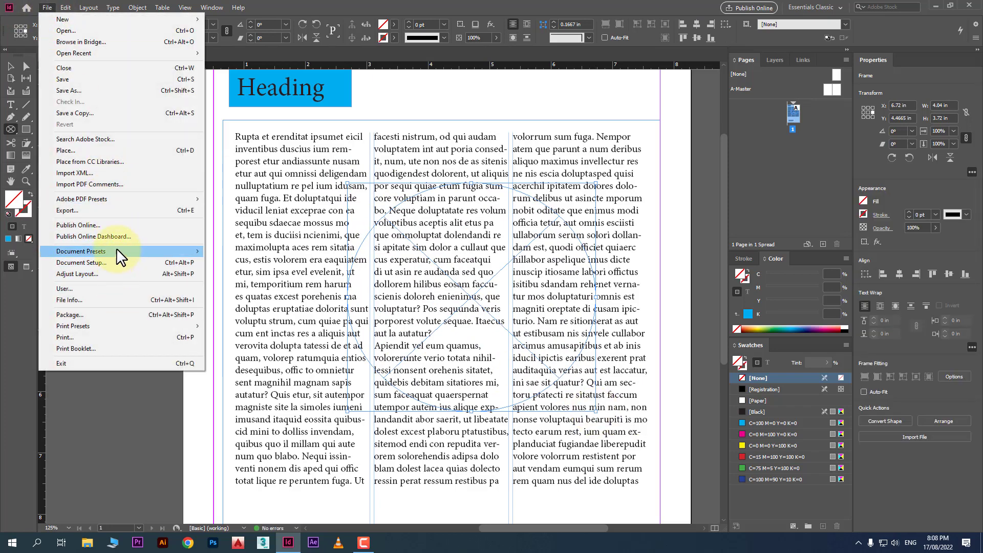
pyautogui.click(114, 149)
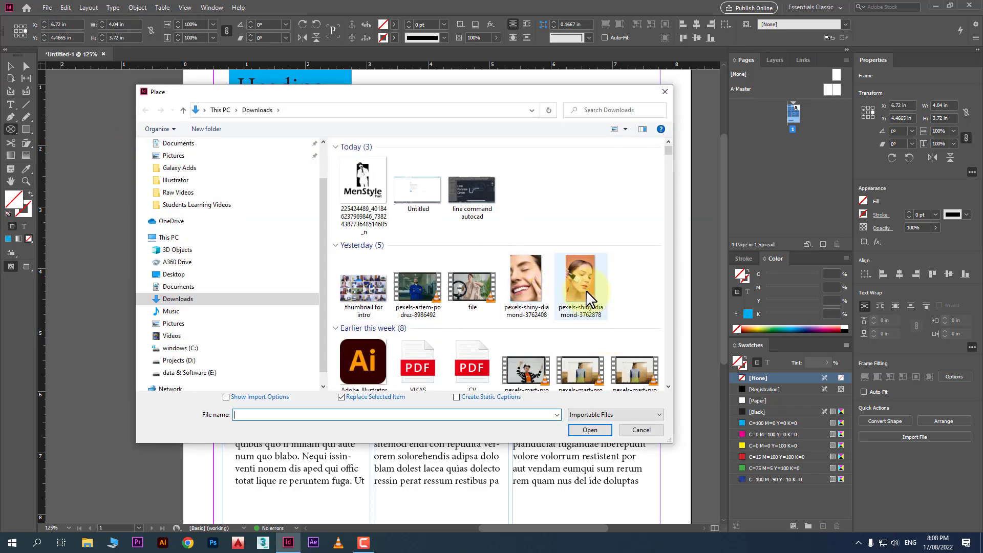
pyautogui.doubleClick(587, 291)
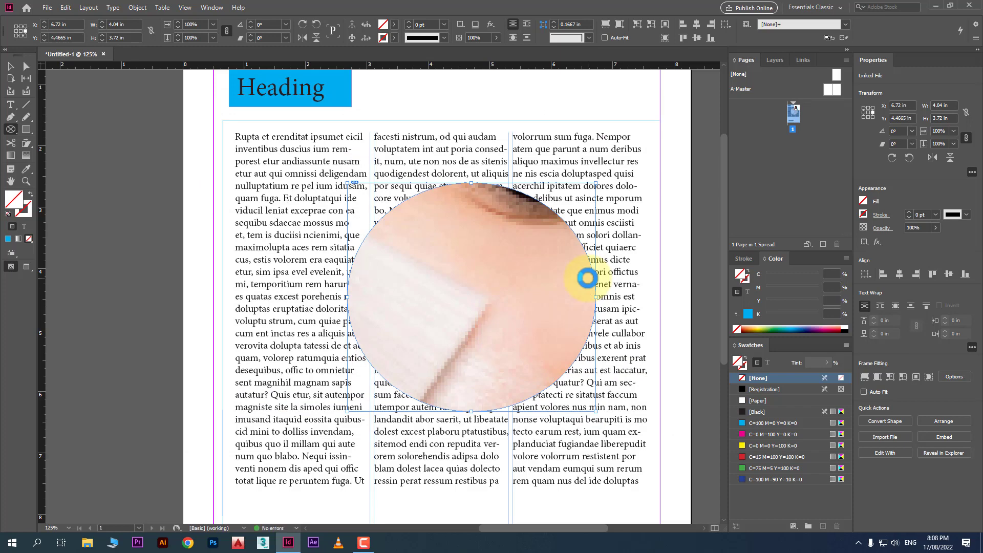
pyautogui.rightClick(478, 269)
pyautogui.moveTo(628, 376)
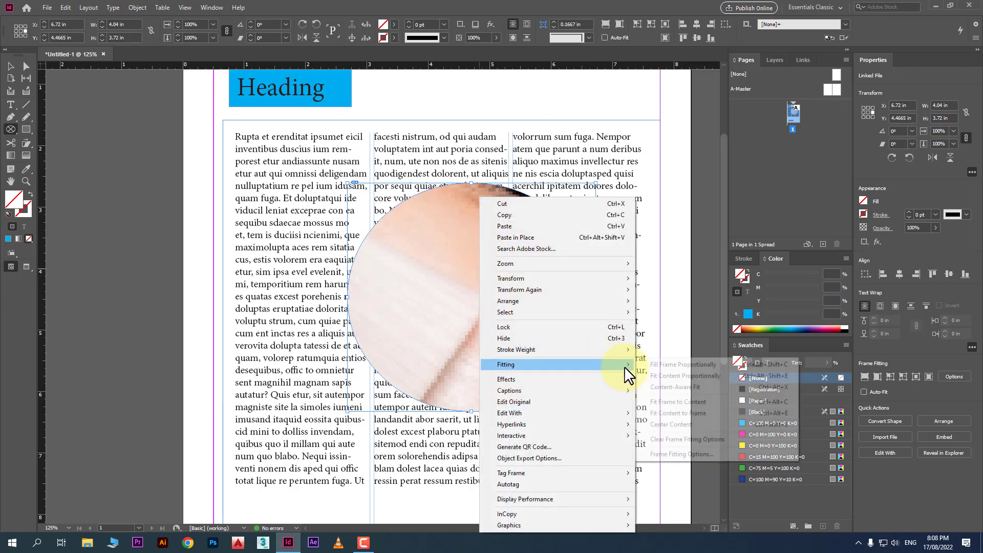
pyautogui.click(689, 365)
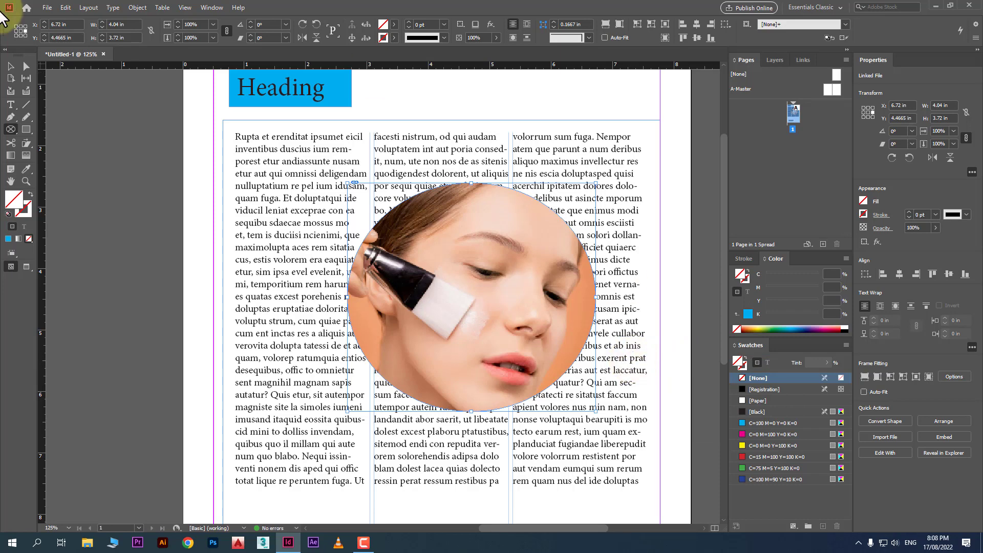
# Scale the elliptical image frame down to about 3.25 by 2.99 in and centre it roughly over the middle column.
pyautogui.click(10, 66)
pyautogui.moveTo(536, 221); pyautogui.dragTo(532, 224)
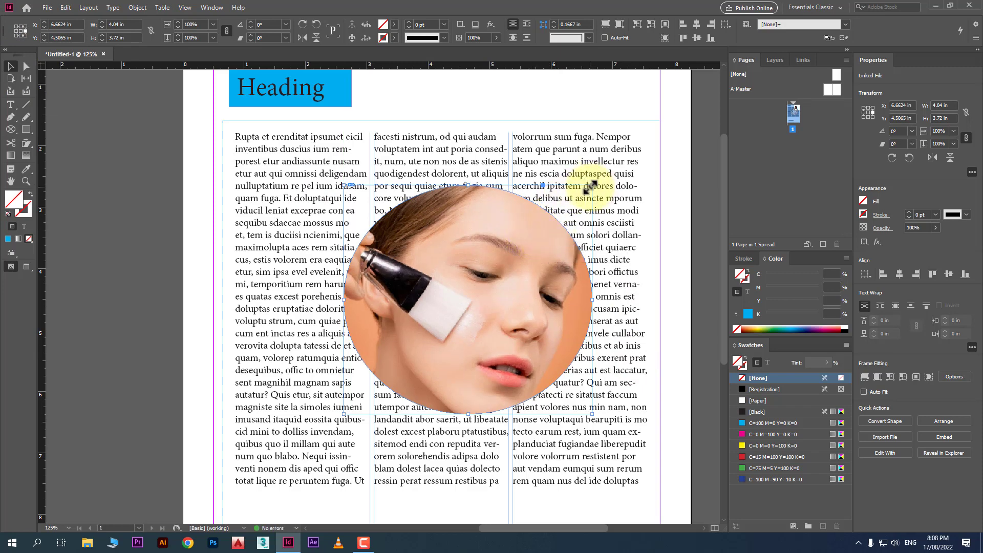
pyautogui.moveTo(593, 185); pyautogui.dragTo(543, 230)
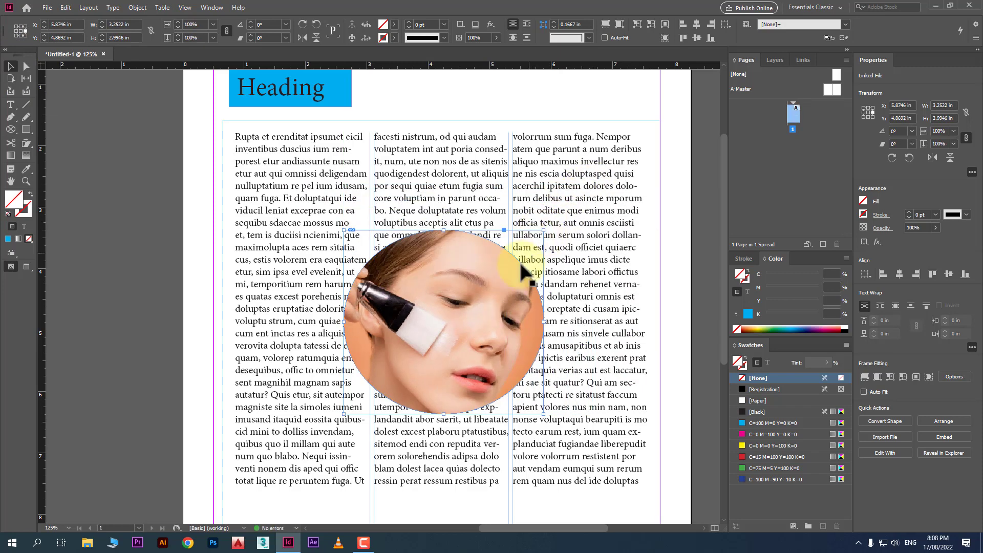
pyautogui.moveTo(490, 257); pyautogui.dragTo(478, 240)
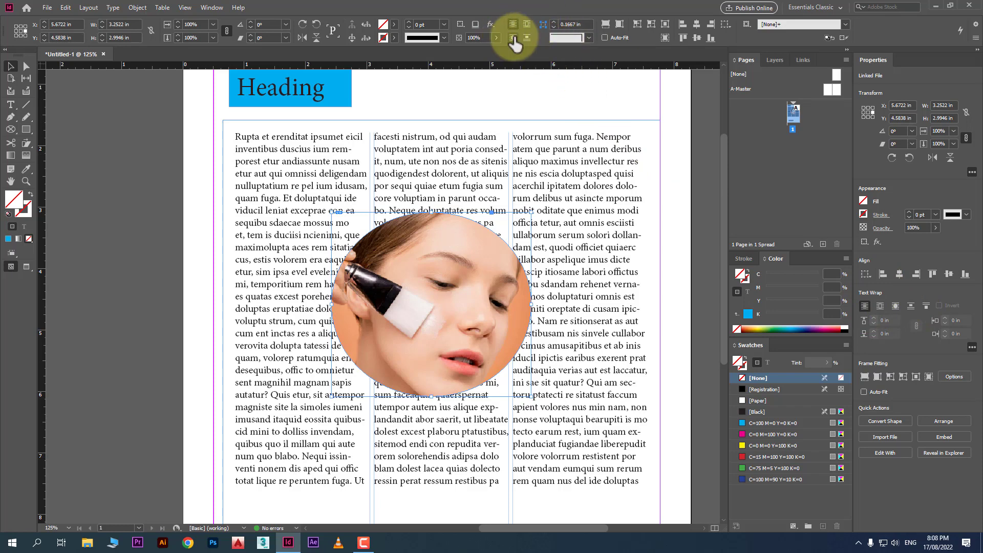
# Try bounding box, object shape, jump object and jump to next column text wraps on the image, ending with the wrap around object shape.
pyautogui.click(881, 307)
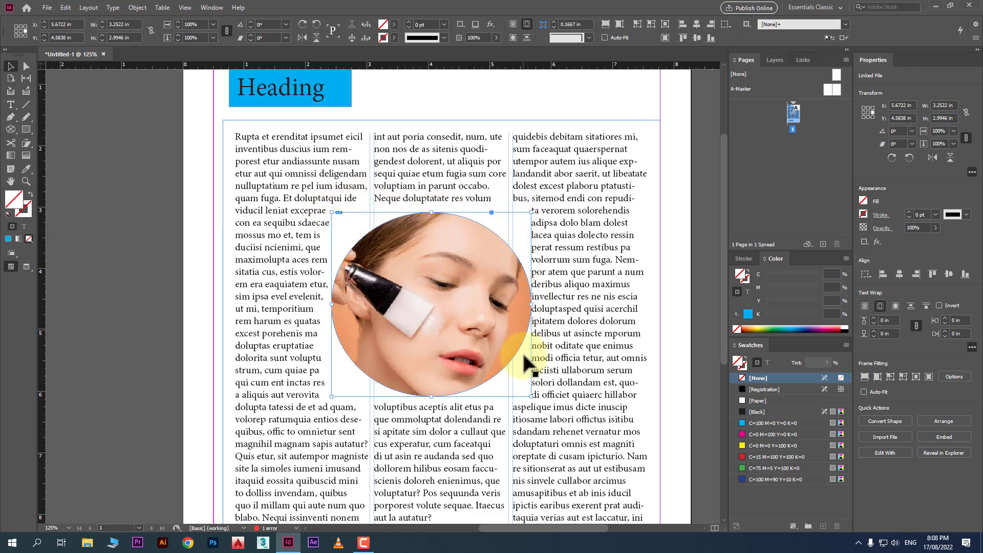
pyautogui.click(897, 306)
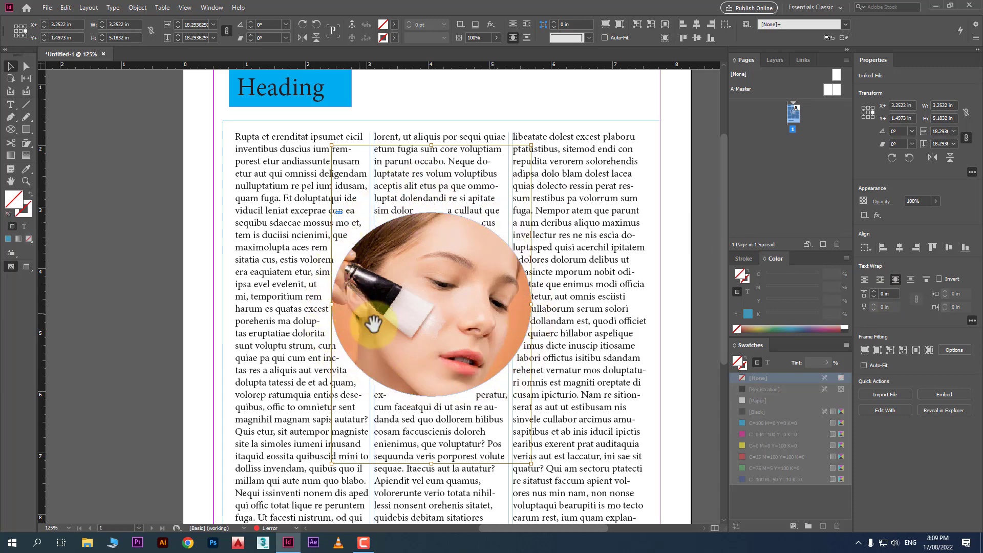
pyautogui.click(911, 280)
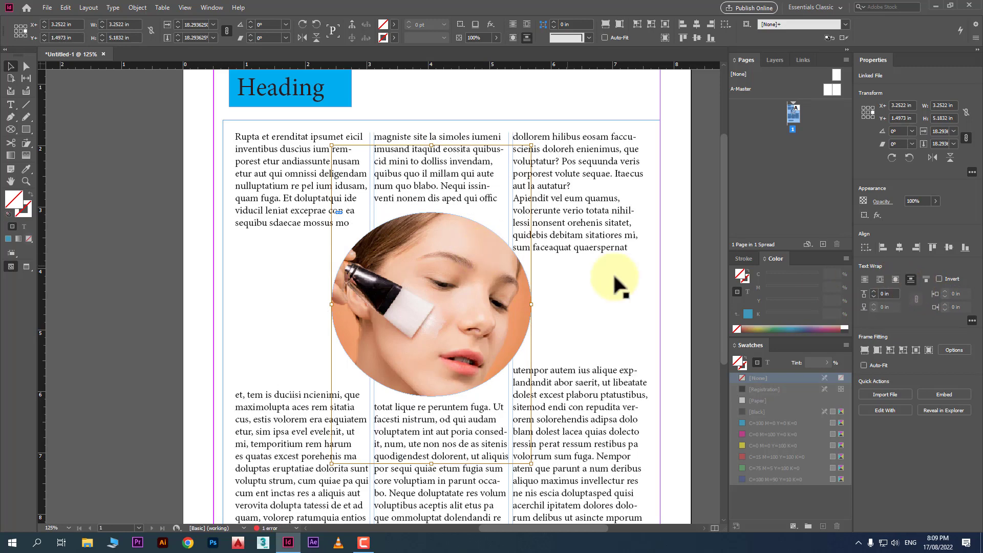
pyautogui.click(926, 280)
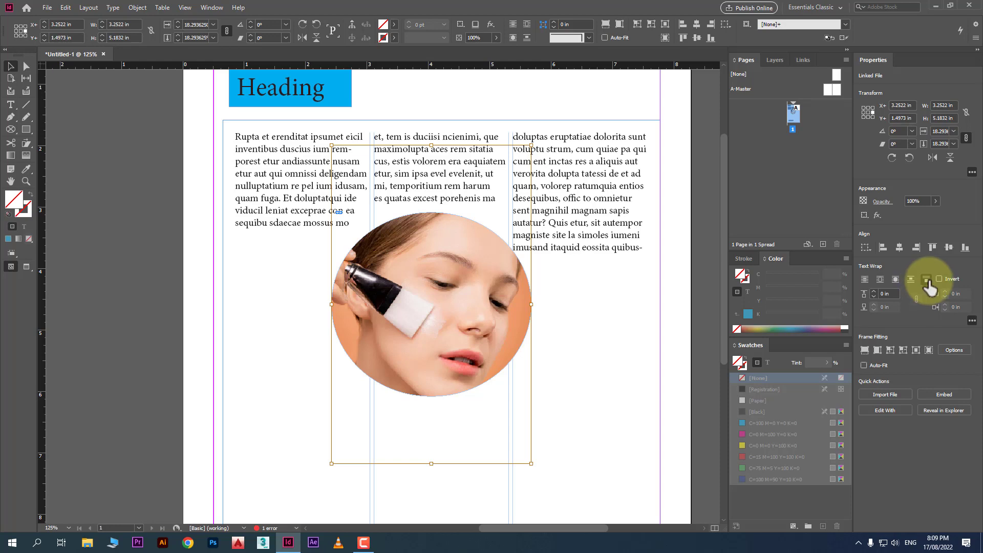
pyautogui.click(895, 280)
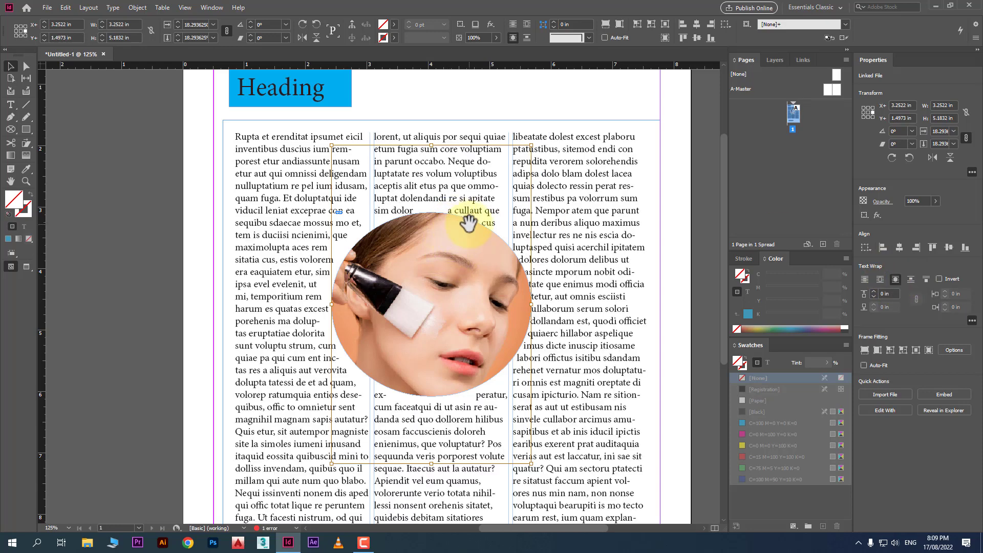
# Set the image's text wrap offset to 0.2 in and deselect the image.
pyautogui.scroll(4, 487, 213)
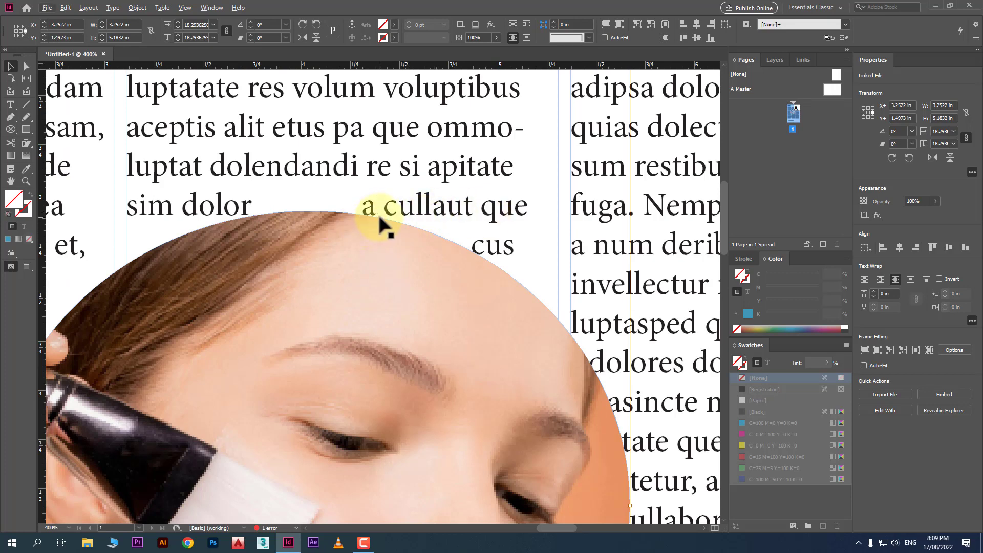
pyautogui.scroll(-2, 382, 223)
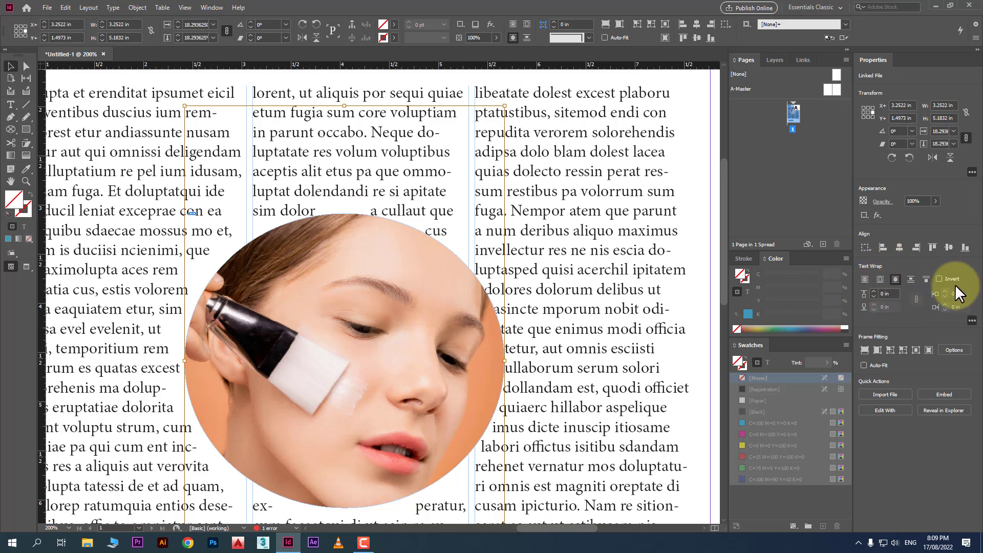
pyautogui.click(970, 322)
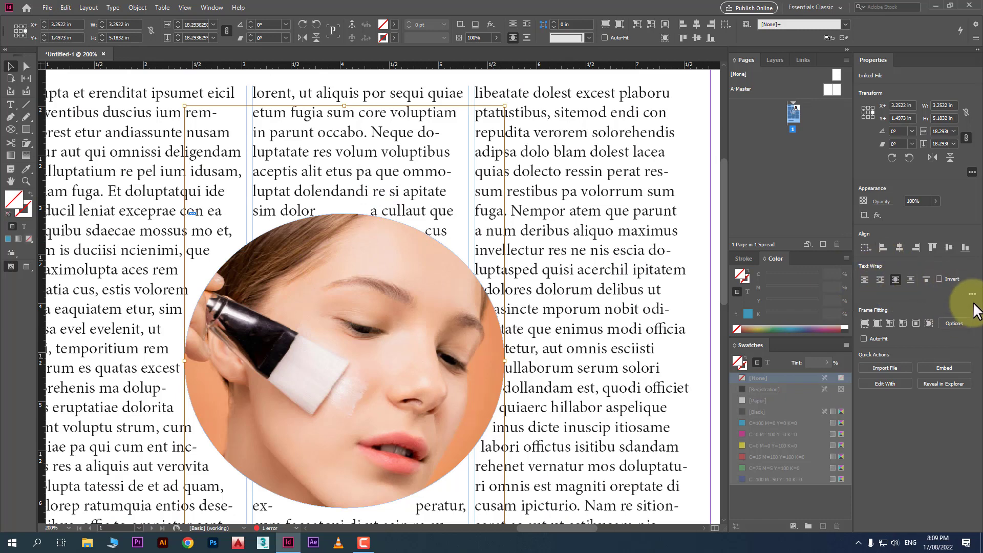
pyautogui.click(972, 297)
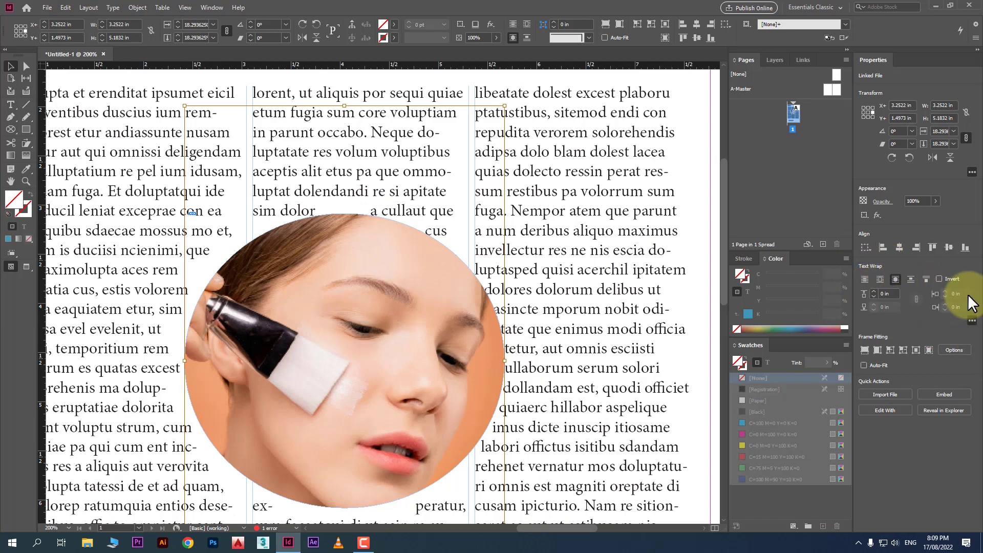
pyautogui.click(875, 291)
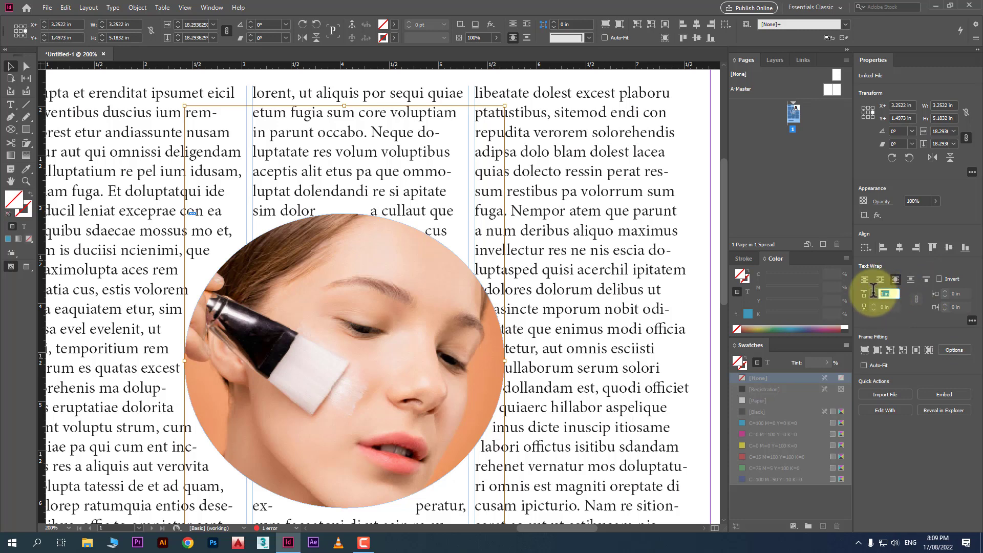
pyautogui.write('-2')
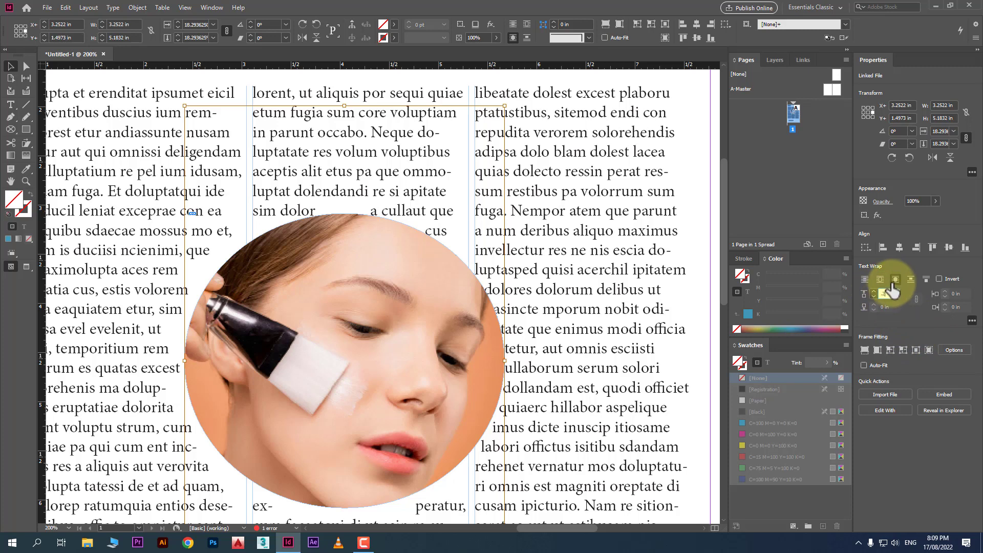
pyautogui.press('Return')
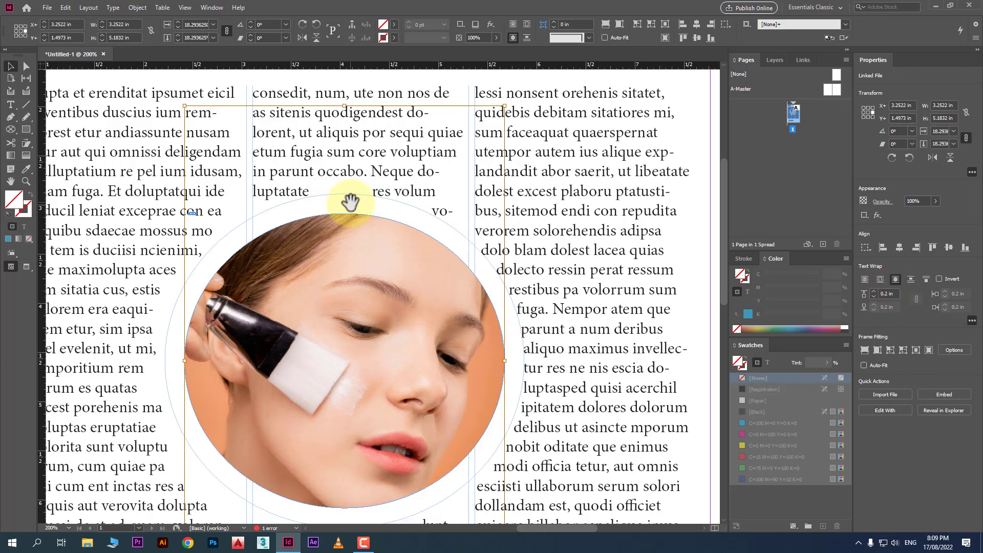
pyautogui.scroll(-3, 406, 248)
pyautogui.scroll(-1, 406, 248)
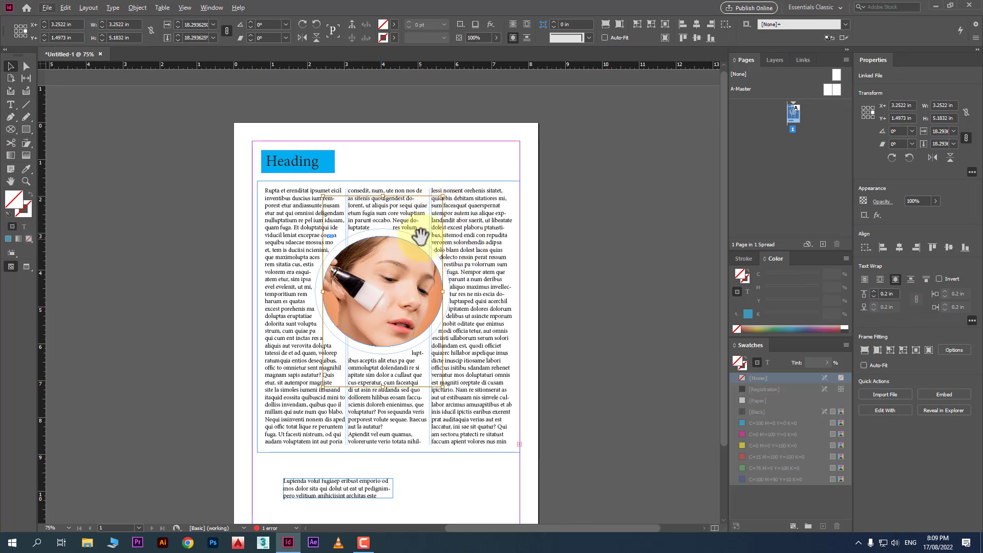
pyautogui.scroll(2, 402, 251)
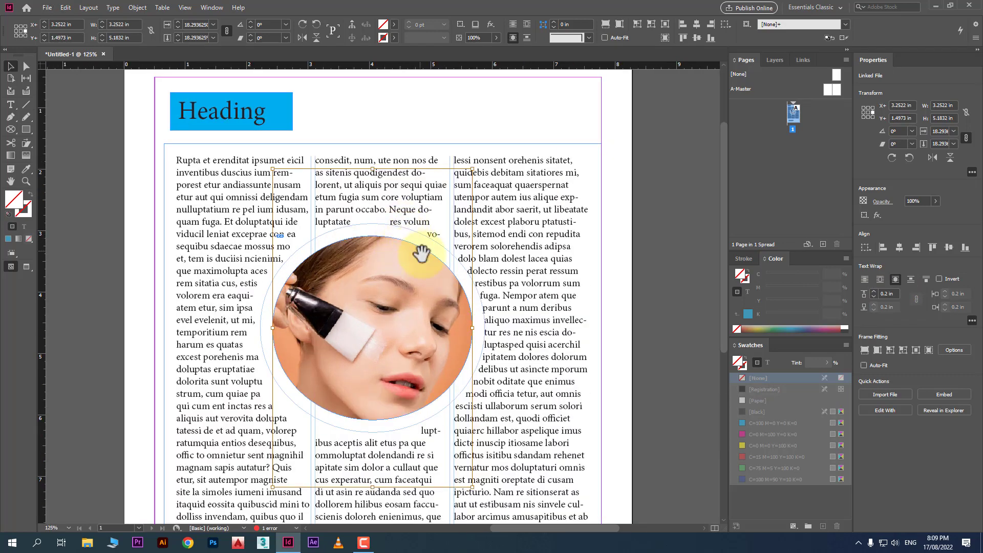
pyautogui.click(669, 311)
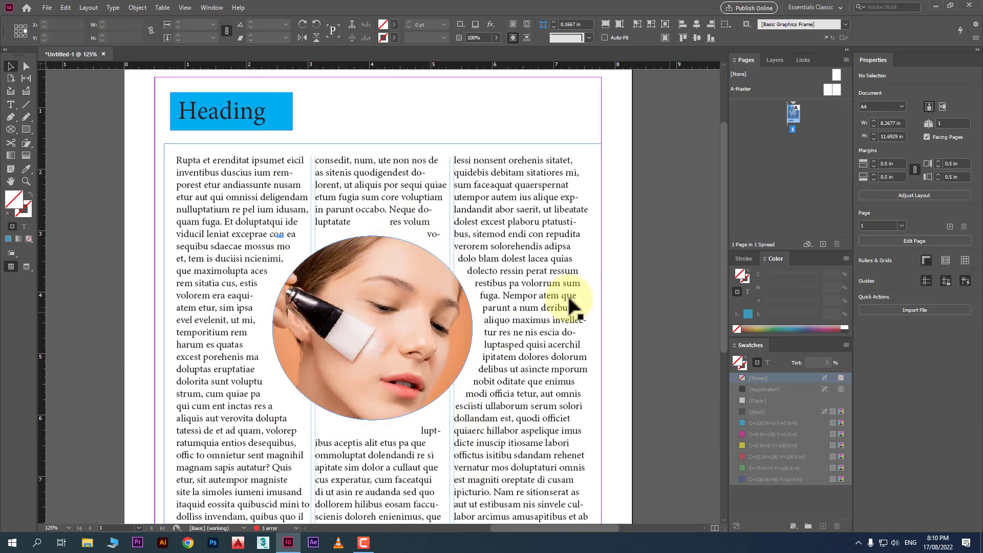
# Move the wrapped image down the page beside the small text frame, to about X 6.43, Y 9.62 in.
pyautogui.scroll(-3, 575, 308)
pyautogui.scroll(2, 519, 285)
pyautogui.click(371, 210)
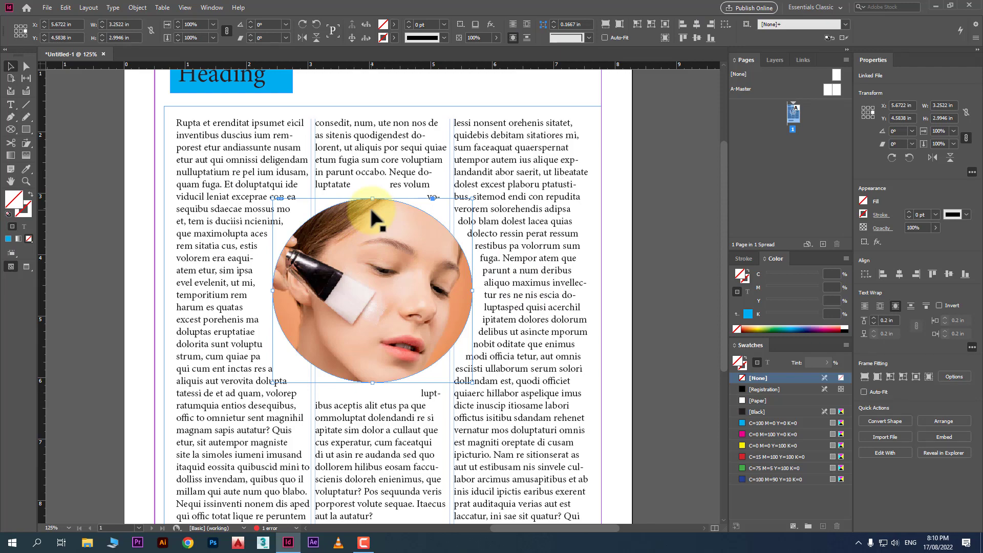
pyautogui.moveTo(372, 217); pyautogui.dragTo(405, 351)
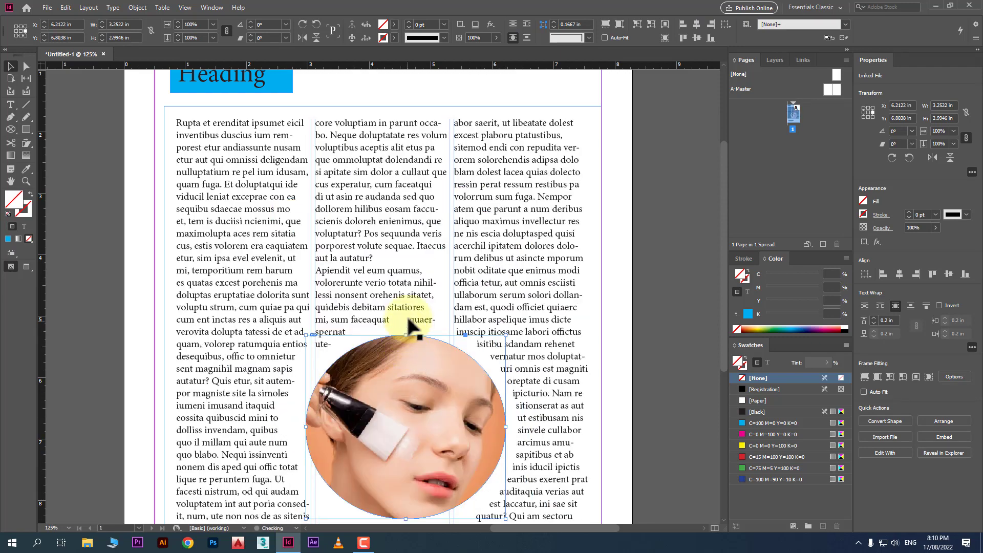
pyautogui.scroll(-4, 407, 315)
pyautogui.moveTo(438, 237); pyautogui.dragTo(424, 345)
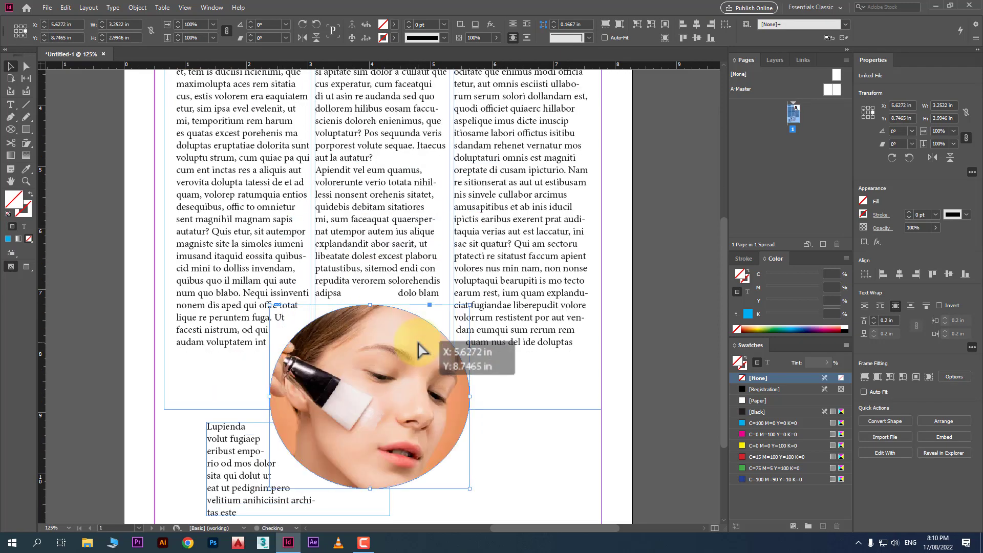
pyautogui.scroll(-3, 416, 338)
pyautogui.moveTo(411, 247); pyautogui.dragTo(460, 300)
# Move the wrapped image up between the second and third text columns, to about X 6.93, Y 3.88 in.
pyautogui.scroll(2, 466, 300)
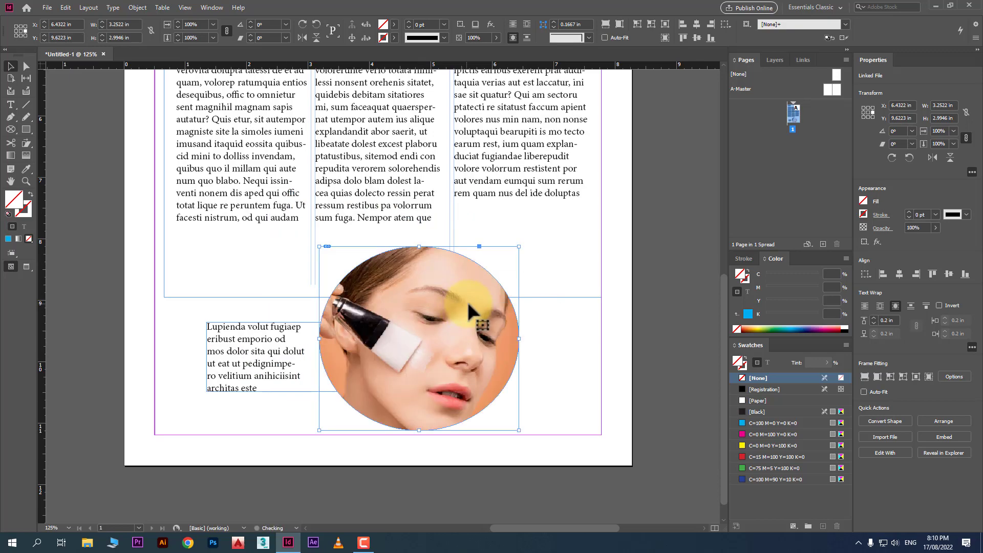
pyautogui.scroll(2, 533, 321)
pyautogui.moveTo(465, 435); pyautogui.dragTo(496, 198)
pyautogui.scroll(1, 497, 201)
pyautogui.moveTo(501, 242); pyautogui.dragTo(519, 157)
pyautogui.scroll(2, 486, 333)
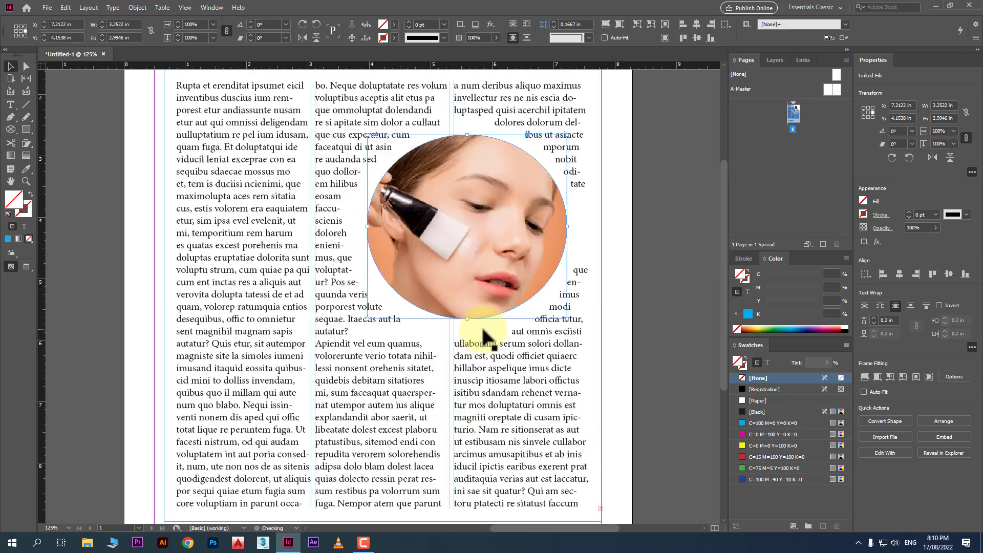
pyautogui.moveTo(522, 265); pyautogui.dragTo(514, 234)
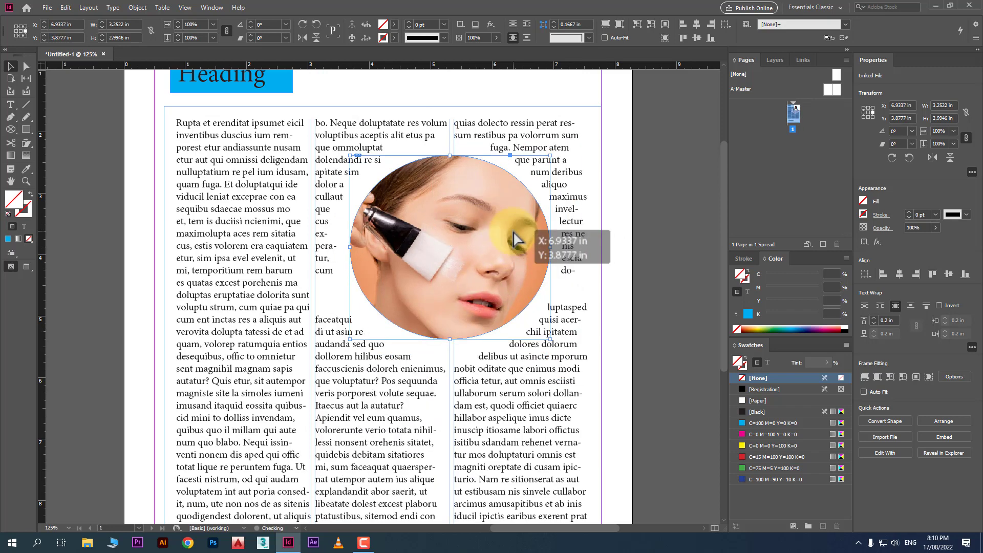